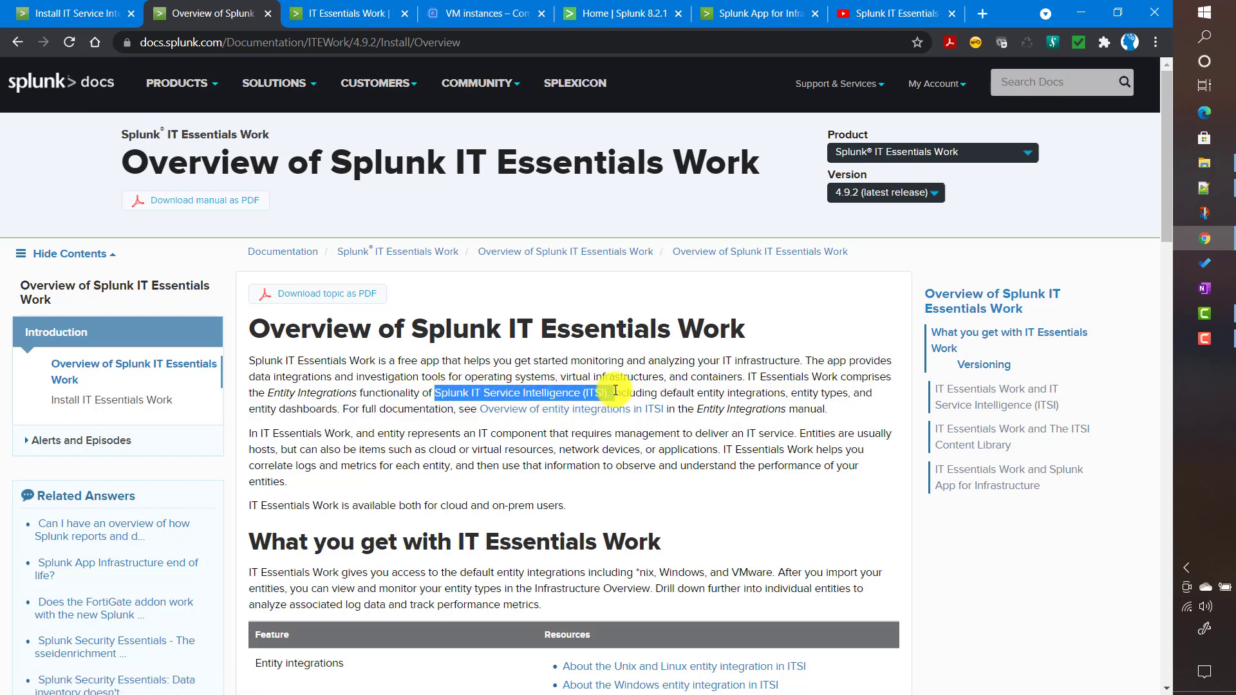
Review the title of the Splunk IT Essentials Work/ITSI playlist on YouTube and return to the documentation overview.
{"action": "left_click", "coordinate": [595, 362]}
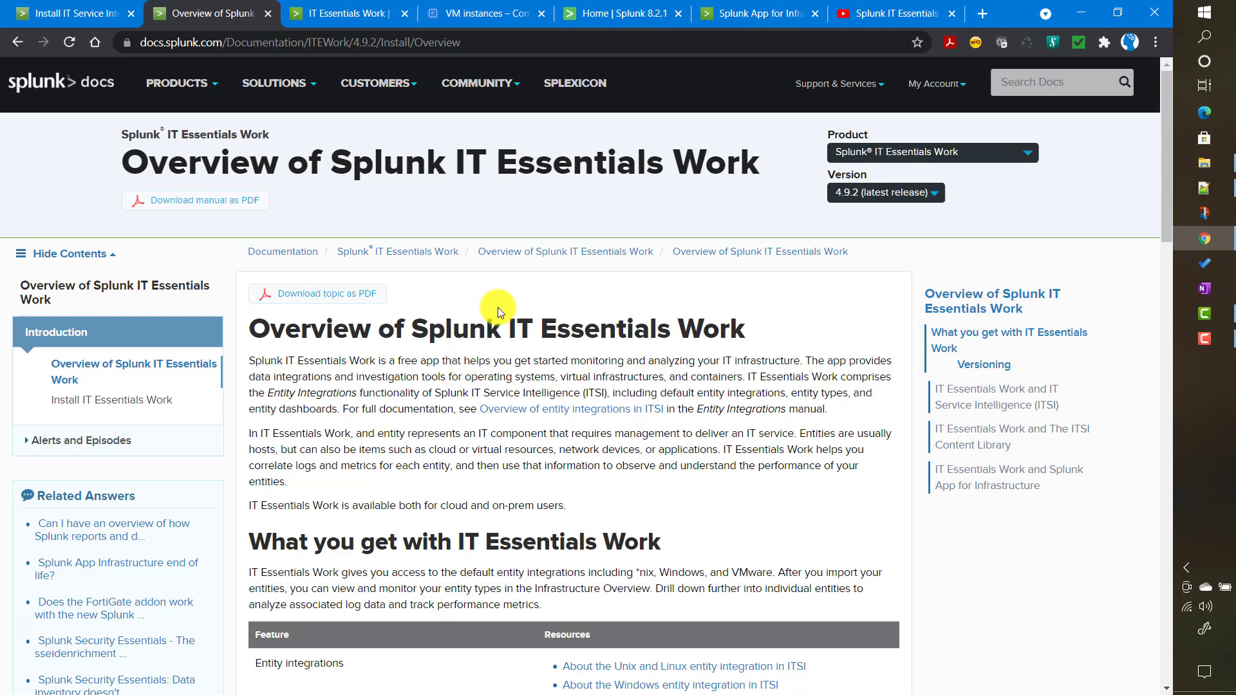
{"action": "left_click", "coordinate": [875, 14]}
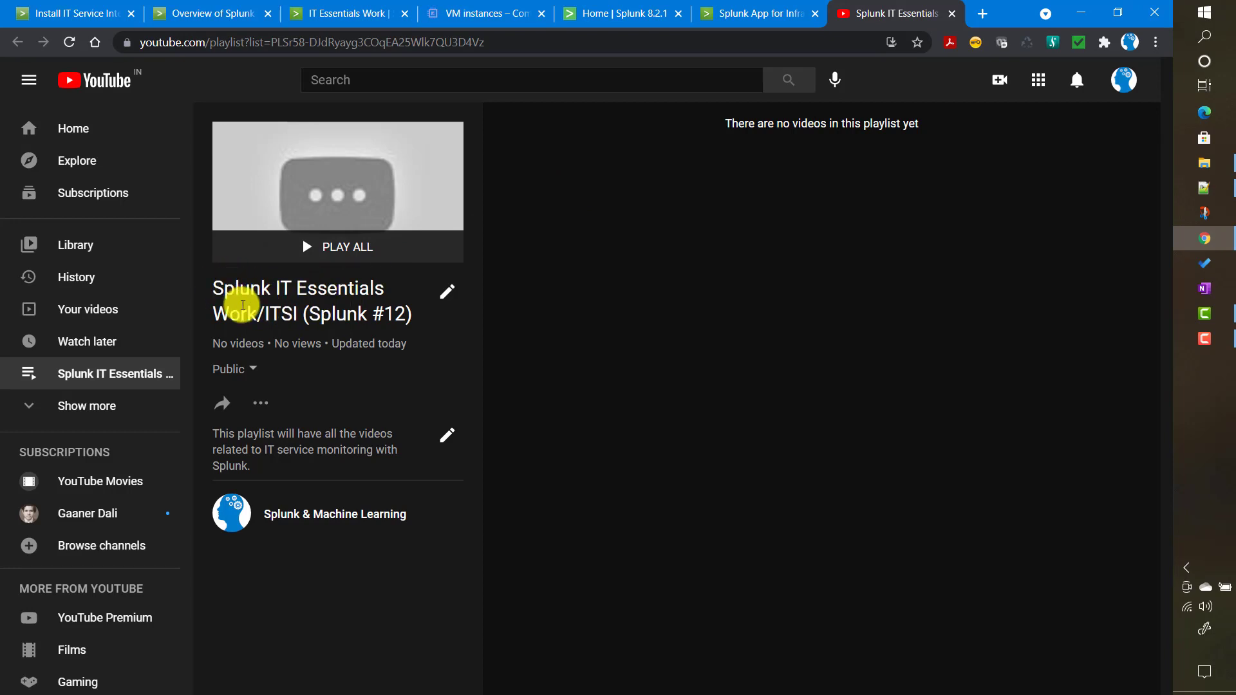
{"action": "double_click", "coordinate": [298, 312]}
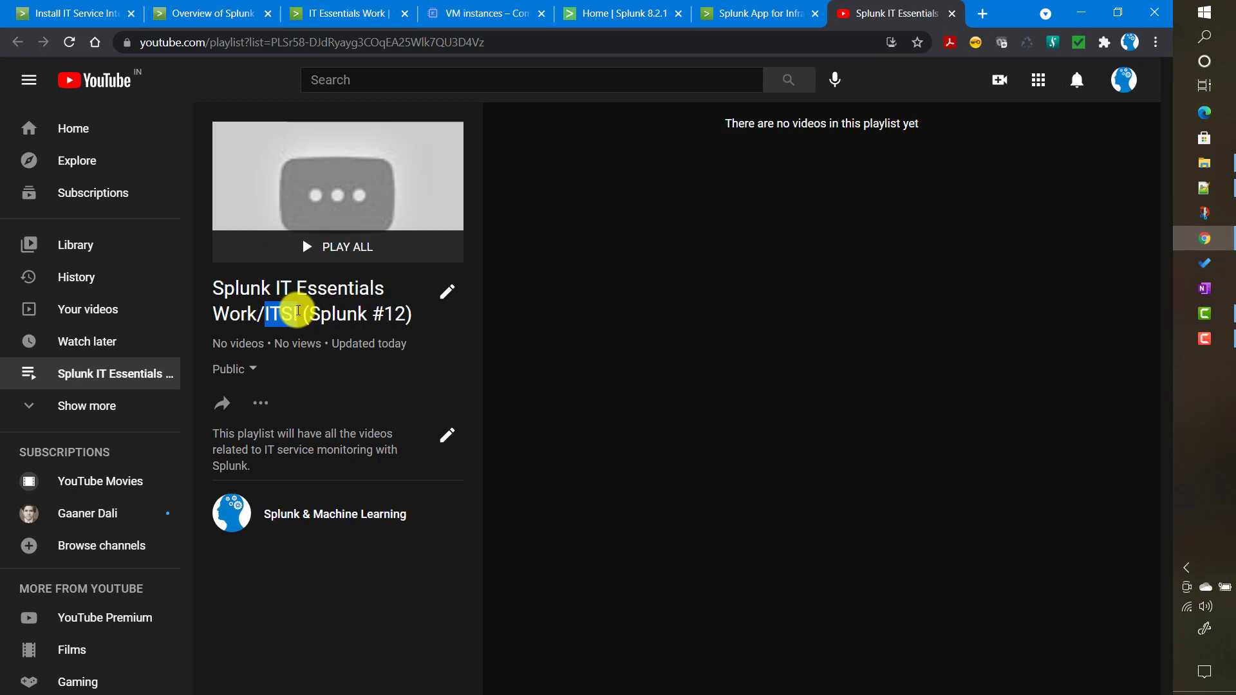
{"action": "left_click_drag", "start_coordinate": [215, 278], "coordinate": [405, 316]}
{"action": "left_click", "coordinate": [288, 315]}
{"action": "double_click", "coordinate": [287, 313]}
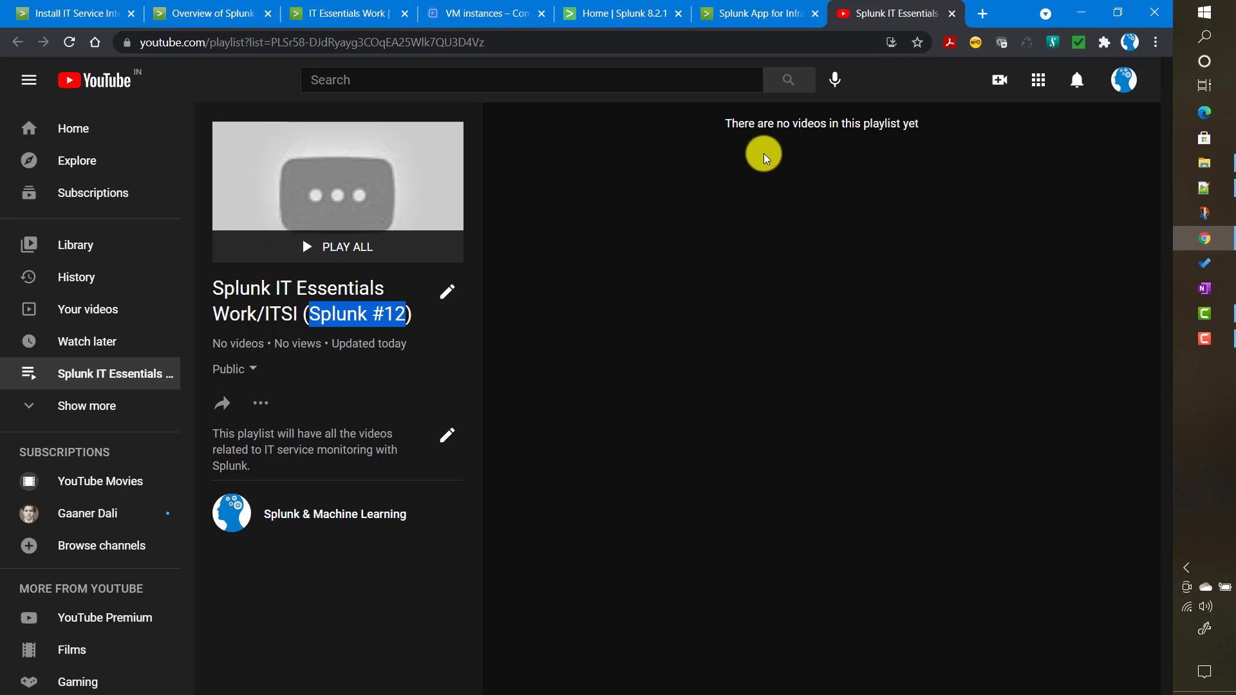
{"action": "left_click", "coordinate": [190, 15]}
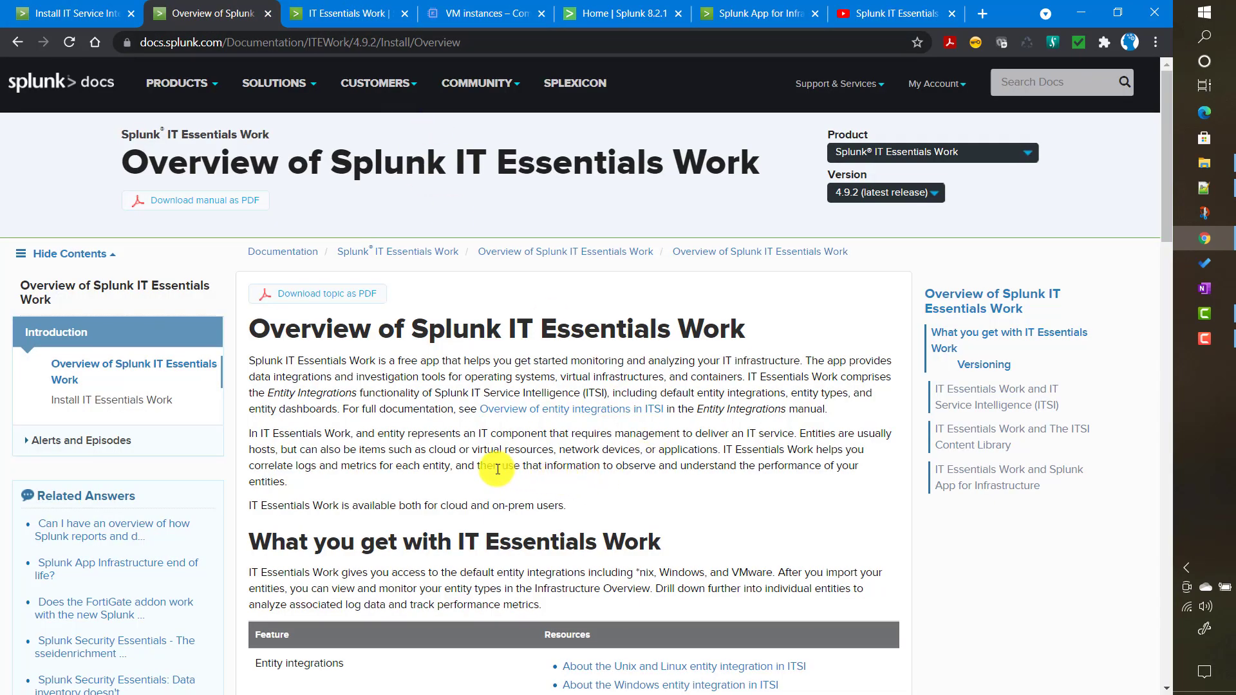
Check the itsi-instance entry among the Google Cloud VM instances and view the Splunk Enterprise home page.
{"action": "left_click", "coordinate": [451, 20]}
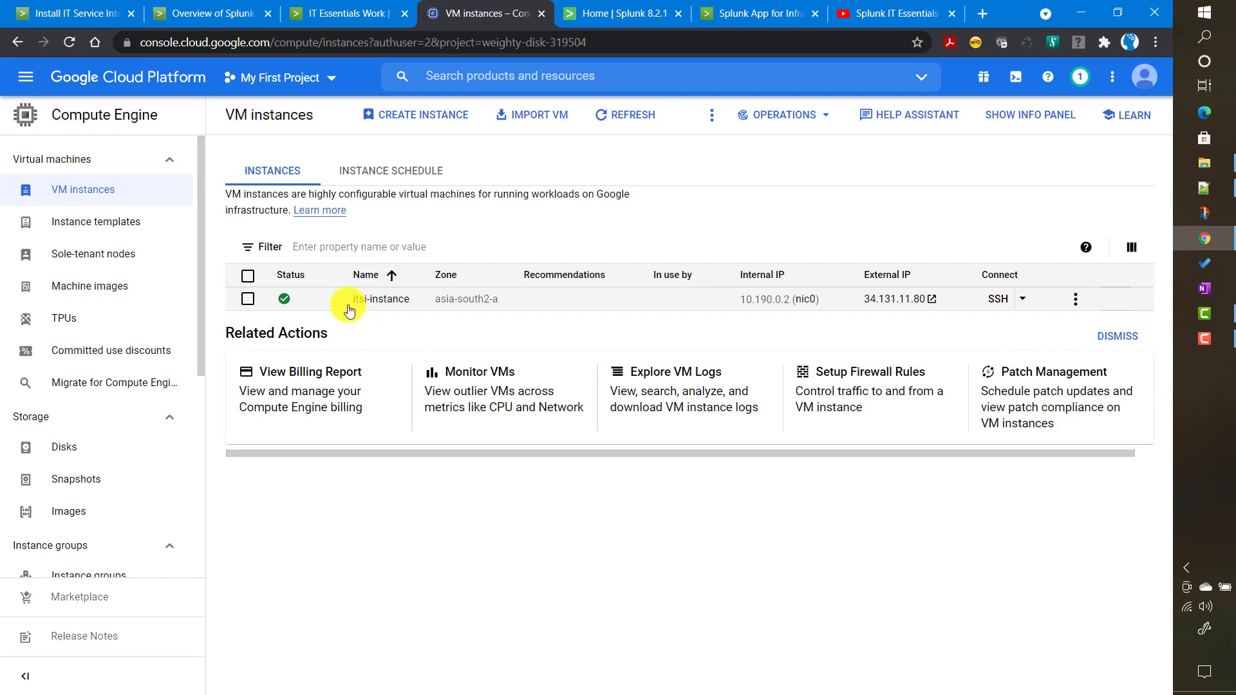
{"action": "left_click_drag", "start_coordinate": [353, 307], "coordinate": [406, 309]}
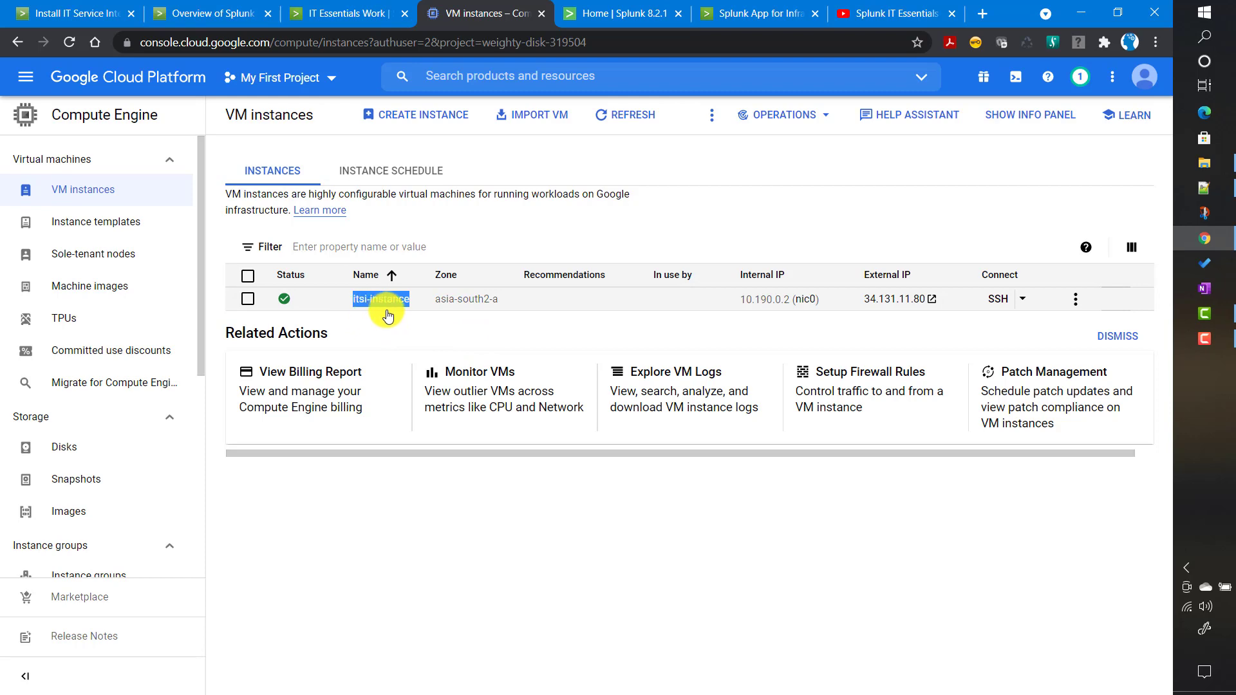
{"action": "left_click", "coordinate": [615, 19]}
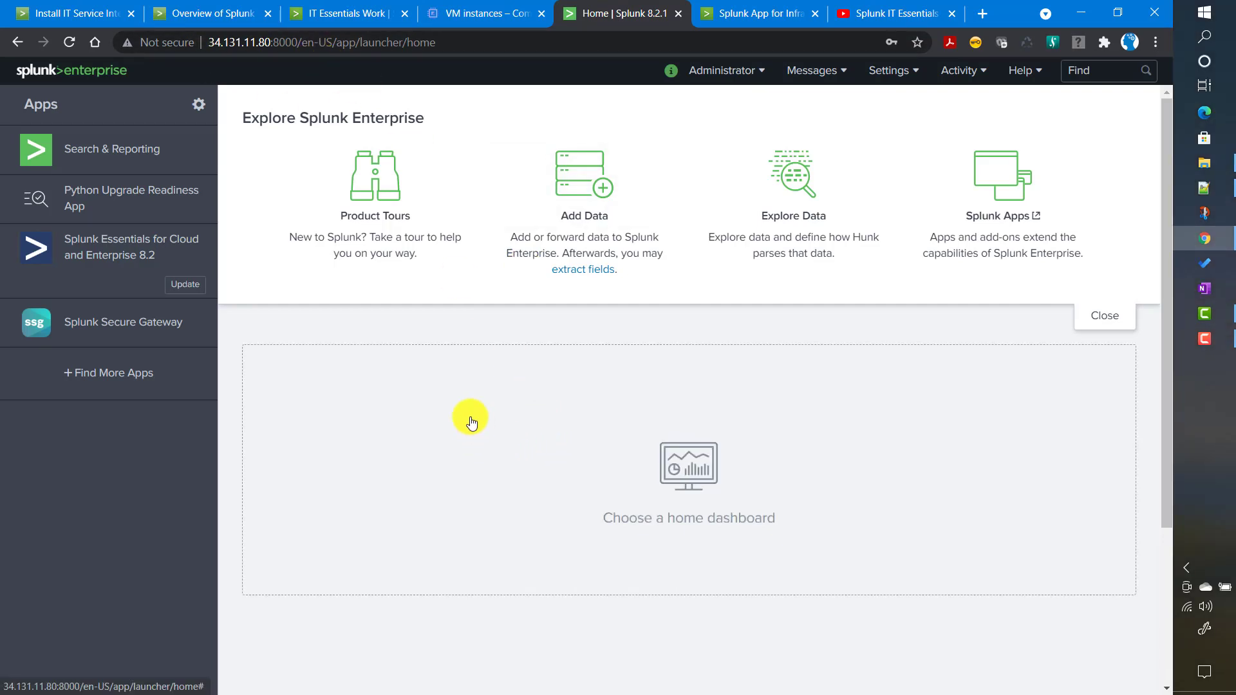
Review the IT Essentials Work page on Splunkbase, including the available app versions.
{"action": "left_click", "coordinate": [335, 21]}
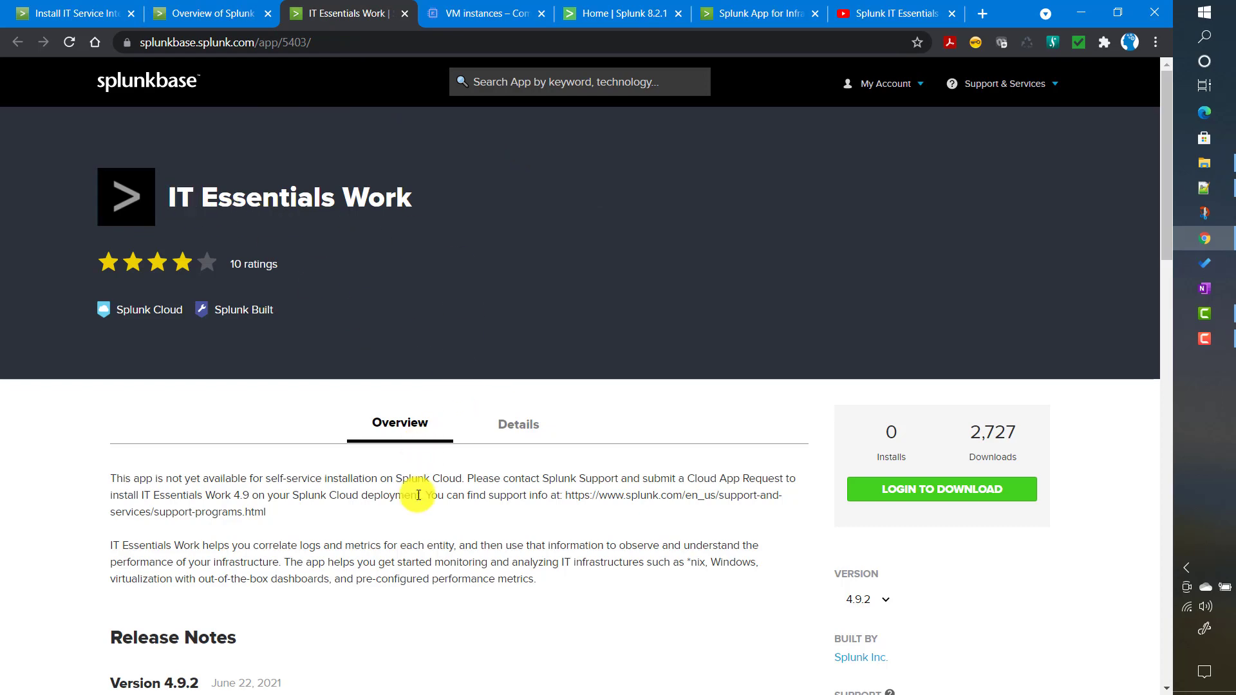
{"action": "scroll", "coordinate": [419, 495], "scroll_direction": "down", "scroll_amount": 2}
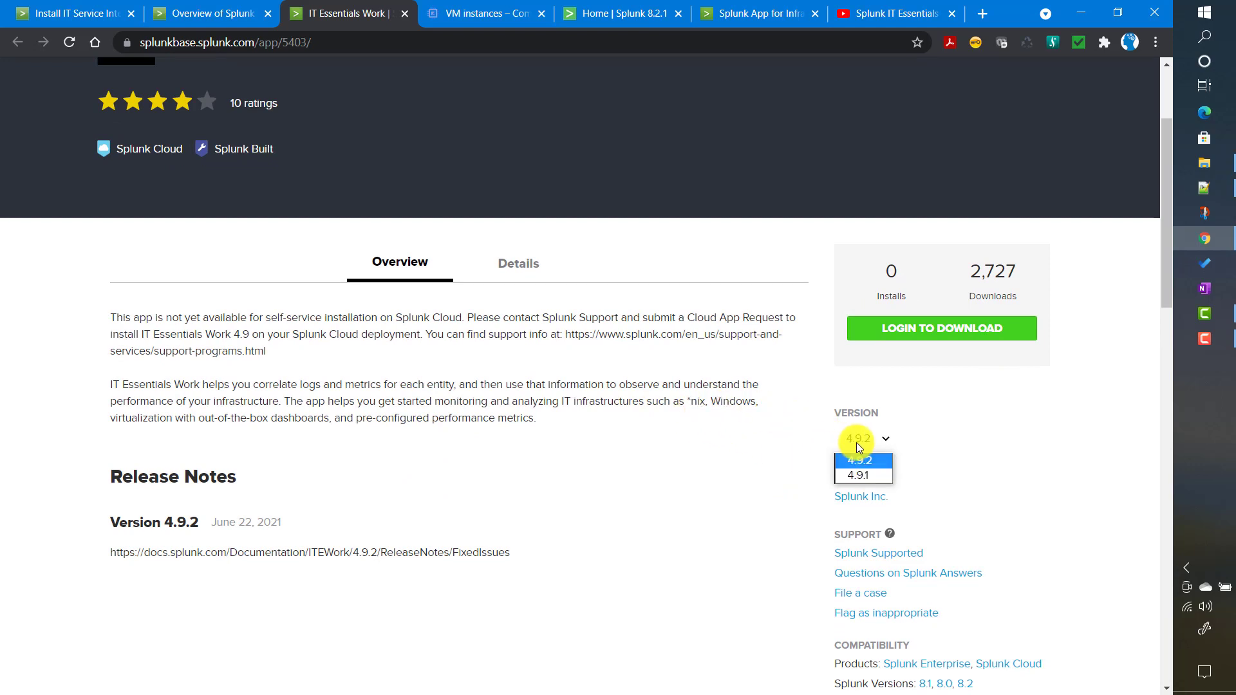
{"action": "left_click", "coordinate": [953, 441]}
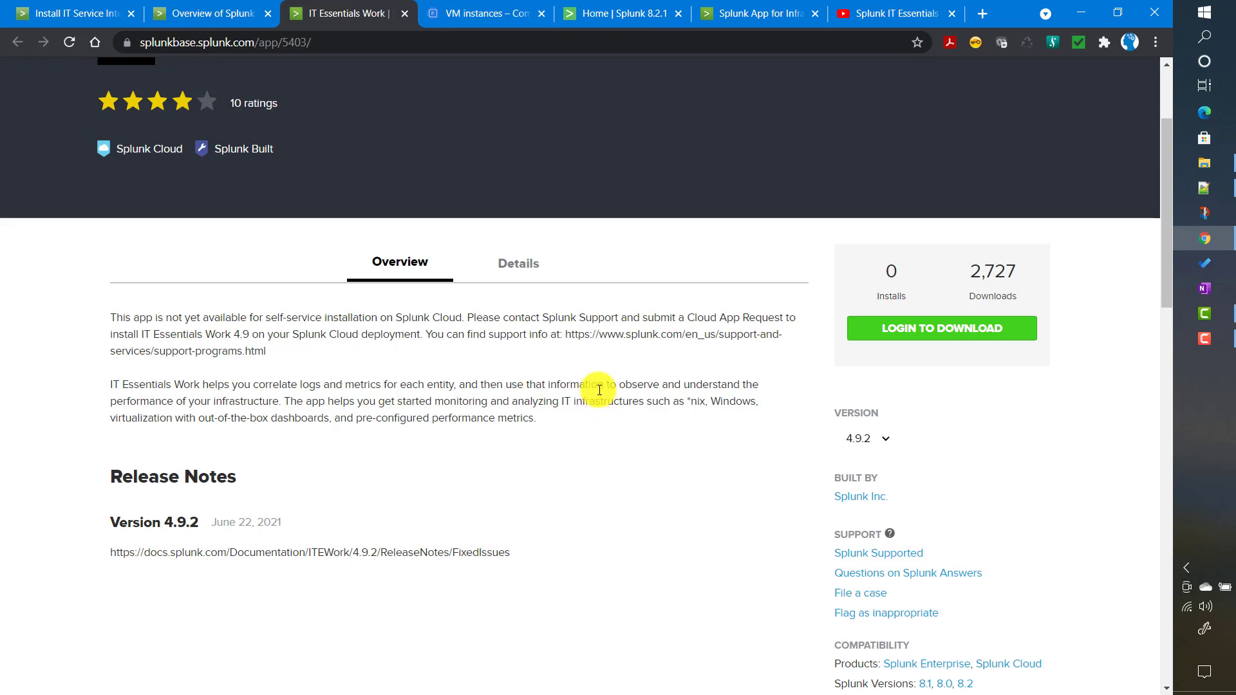
{"action": "scroll", "coordinate": [599, 391], "scroll_direction": "up", "scroll_amount": 3}
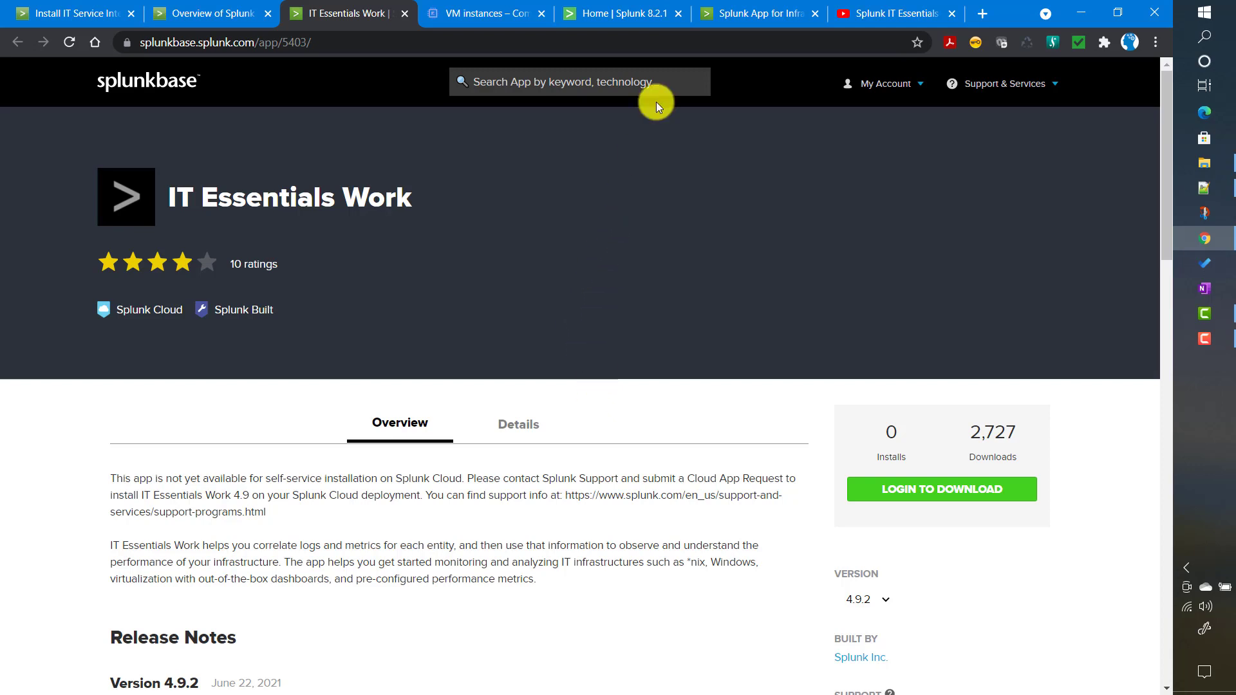
Read the end-of-life notice on the Splunk App for Infrastructure page and return to the IT Essentials Work page.
{"action": "left_click", "coordinate": [734, 14]}
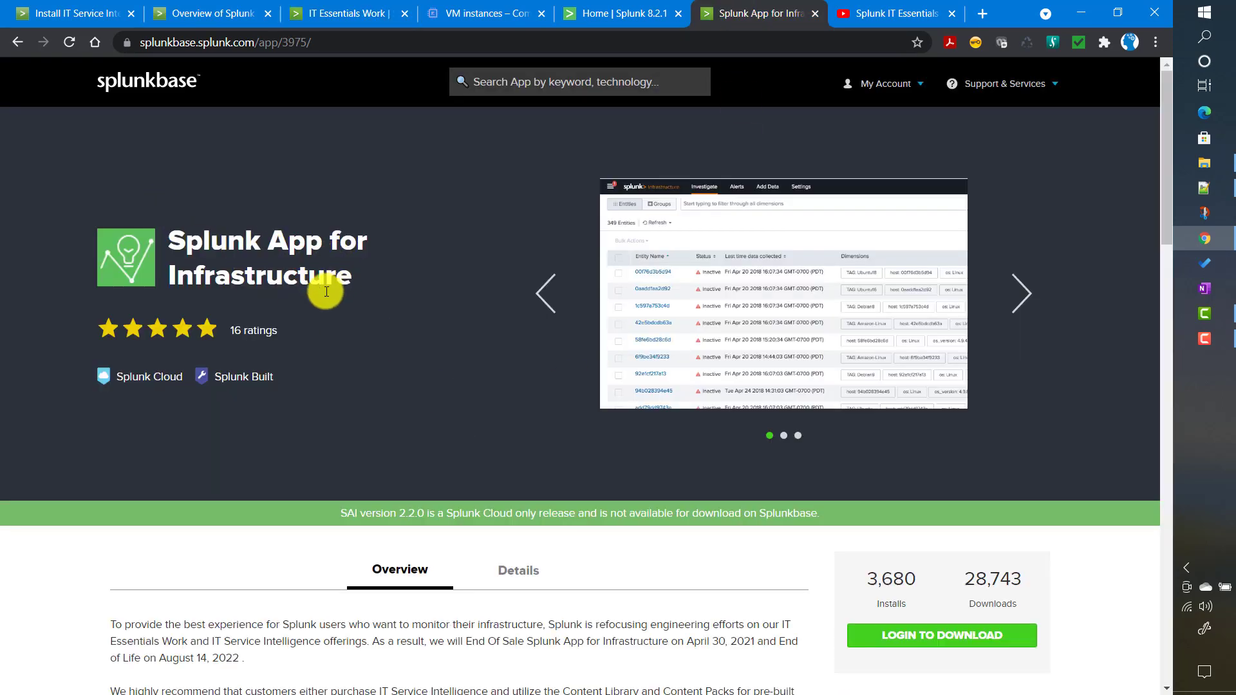
{"action": "scroll", "coordinate": [305, 387], "scroll_direction": "down", "scroll_amount": 3}
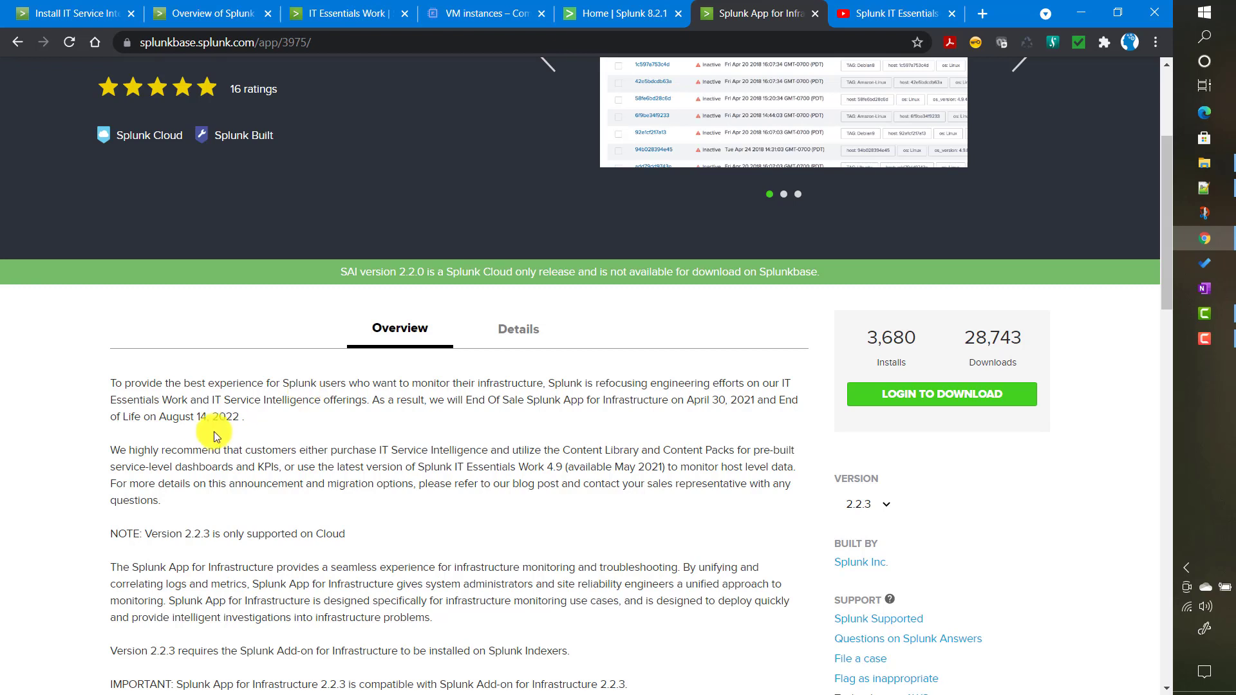
{"action": "left_click_drag", "start_coordinate": [199, 415], "coordinate": [240, 411]}
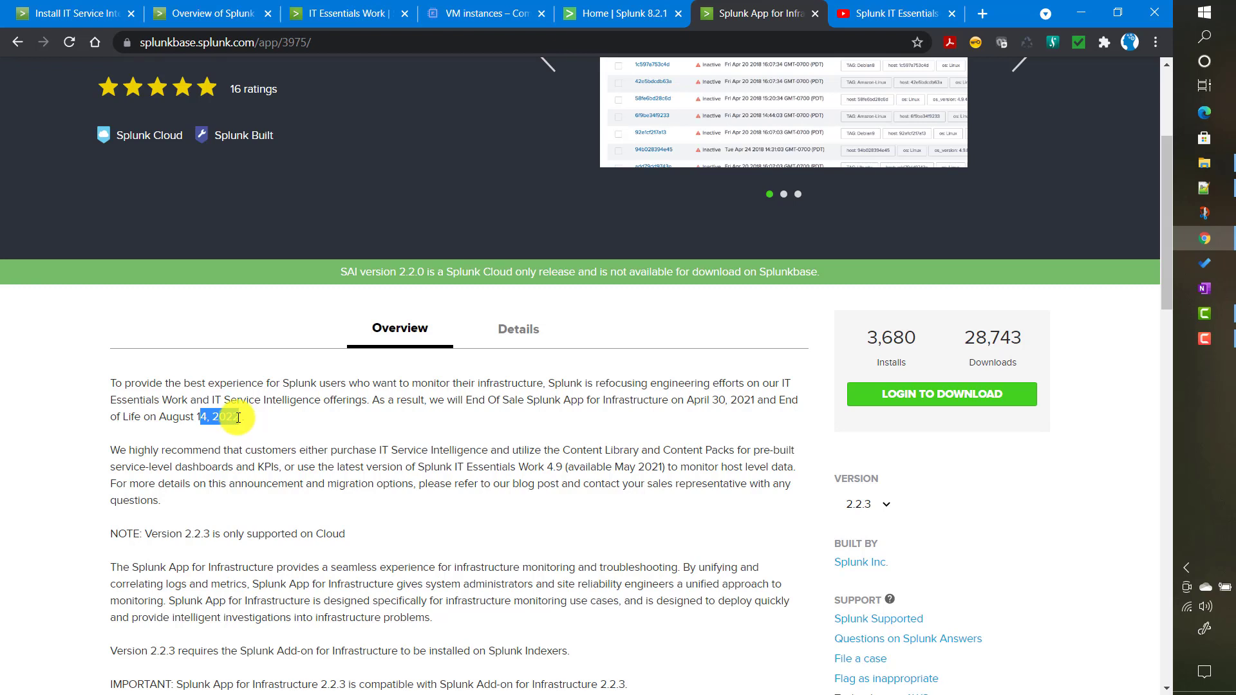
{"action": "left_click", "coordinate": [323, 14]}
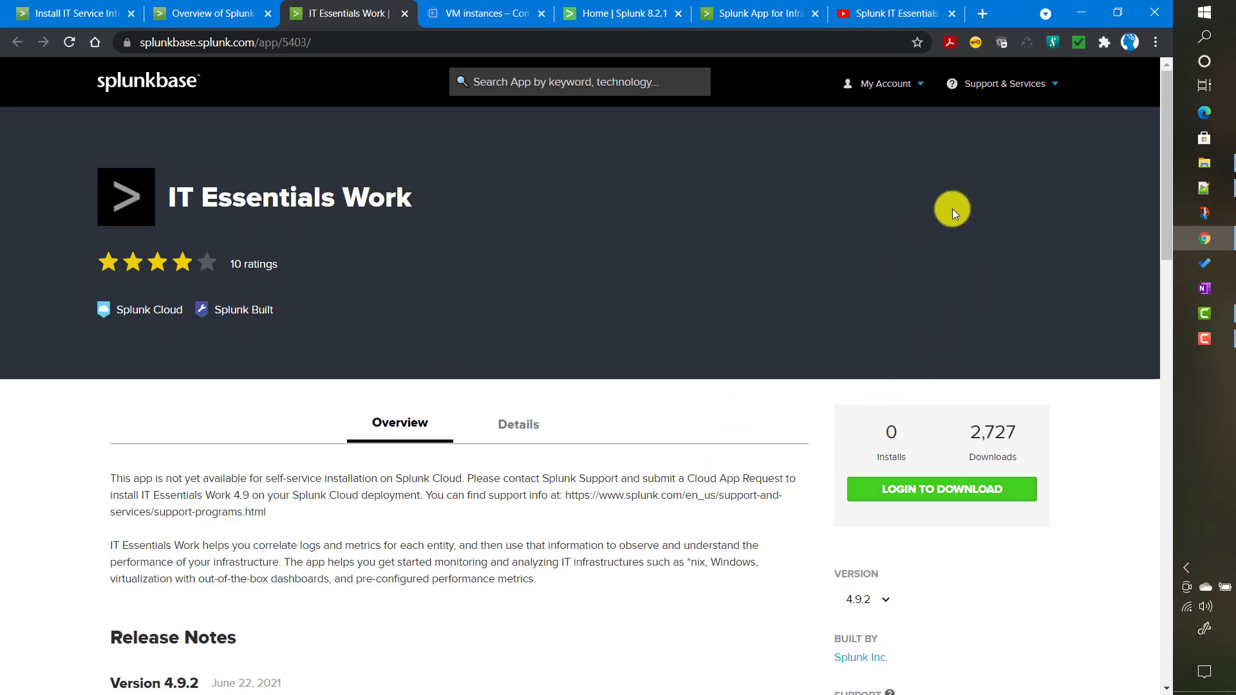
Switch to File Explorer and examine the ITSI folders and the it-essentials-work_492.spl package in Downloads.
{"action": "left_click", "coordinate": [1205, 163]}
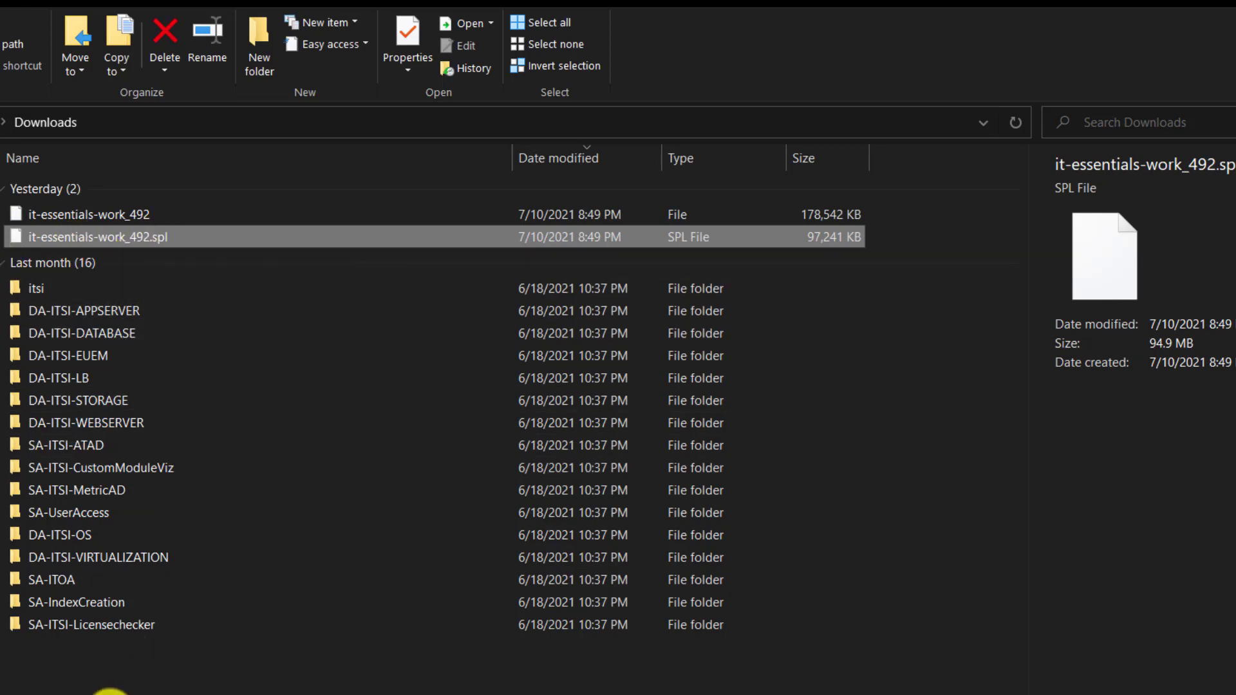
{"action": "left_click_drag", "start_coordinate": [109, 693], "coordinate": [26, 302]}
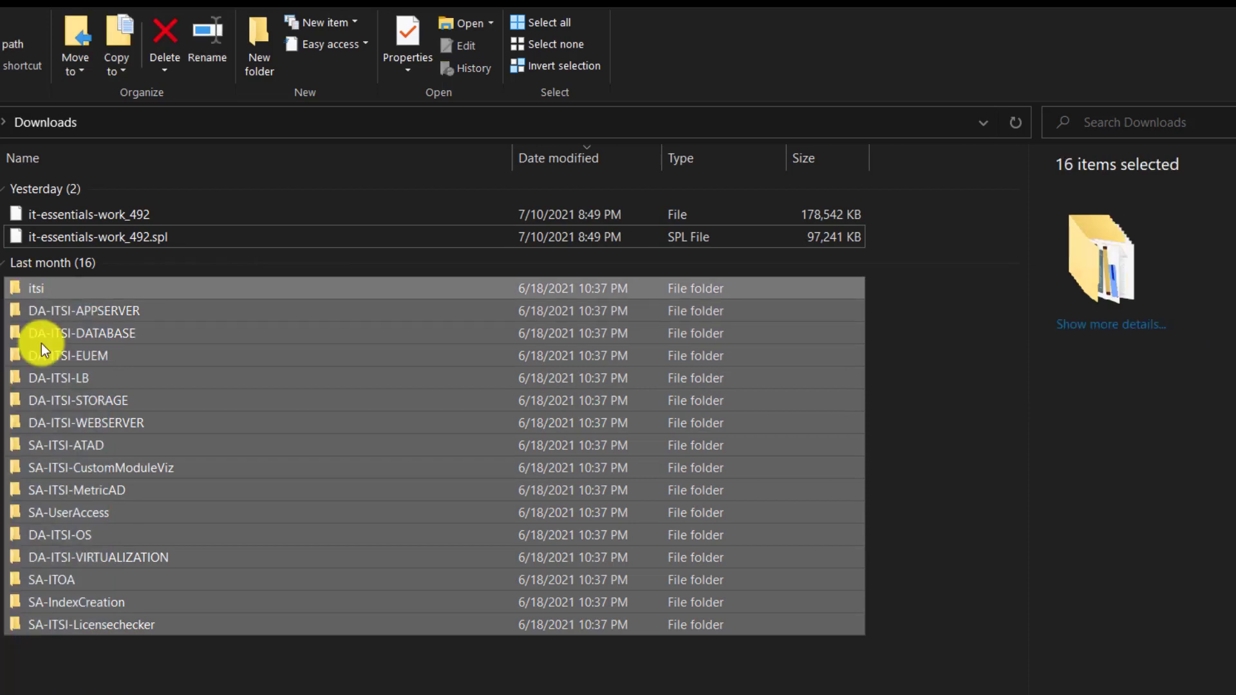
{"action": "left_click", "coordinate": [178, 676]}
{"action": "left_click_drag", "start_coordinate": [109, 676], "coordinate": [3, 287]}
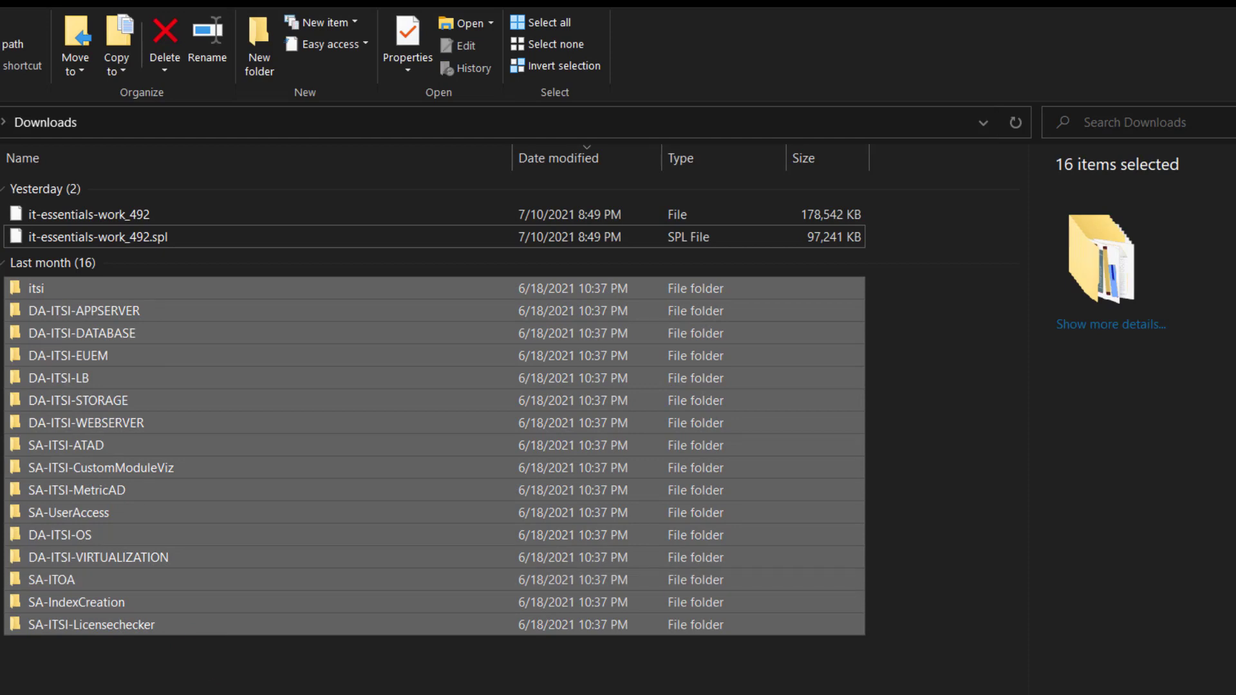
{"action": "left_click", "coordinate": [136, 241]}
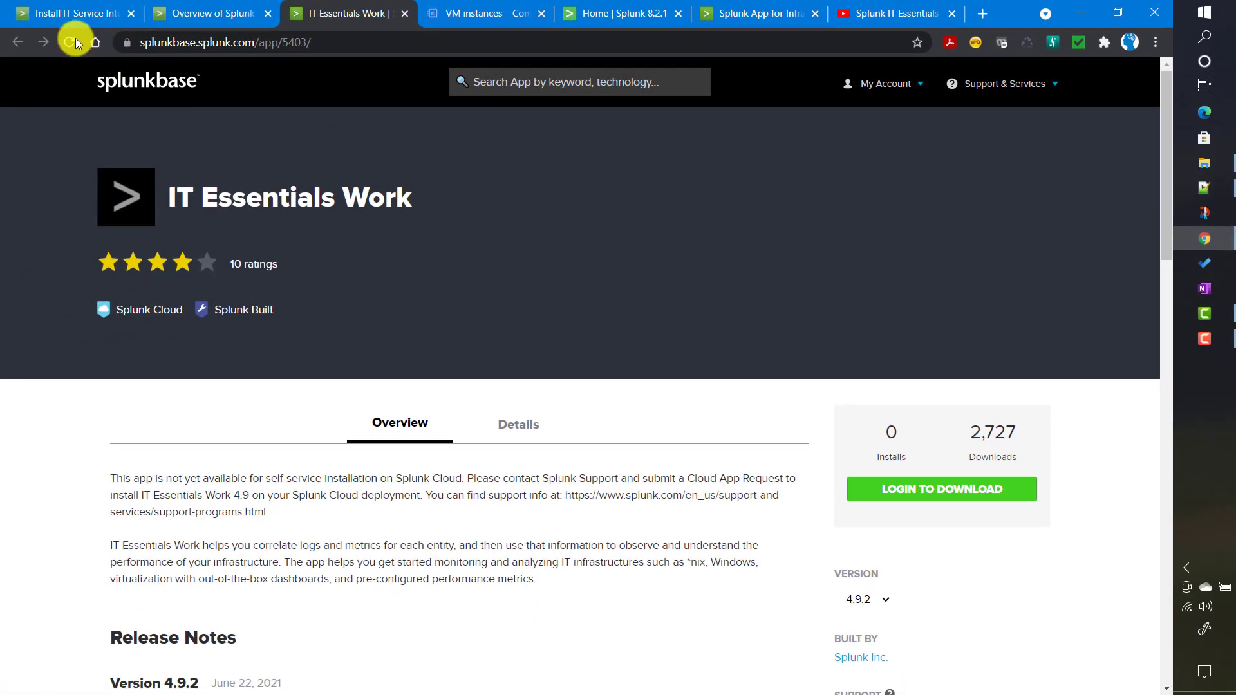
Open the Install IT Essentials Work documentation and read the steps for a single, on-premises instance.
{"action": "left_click", "coordinate": [193, 17]}
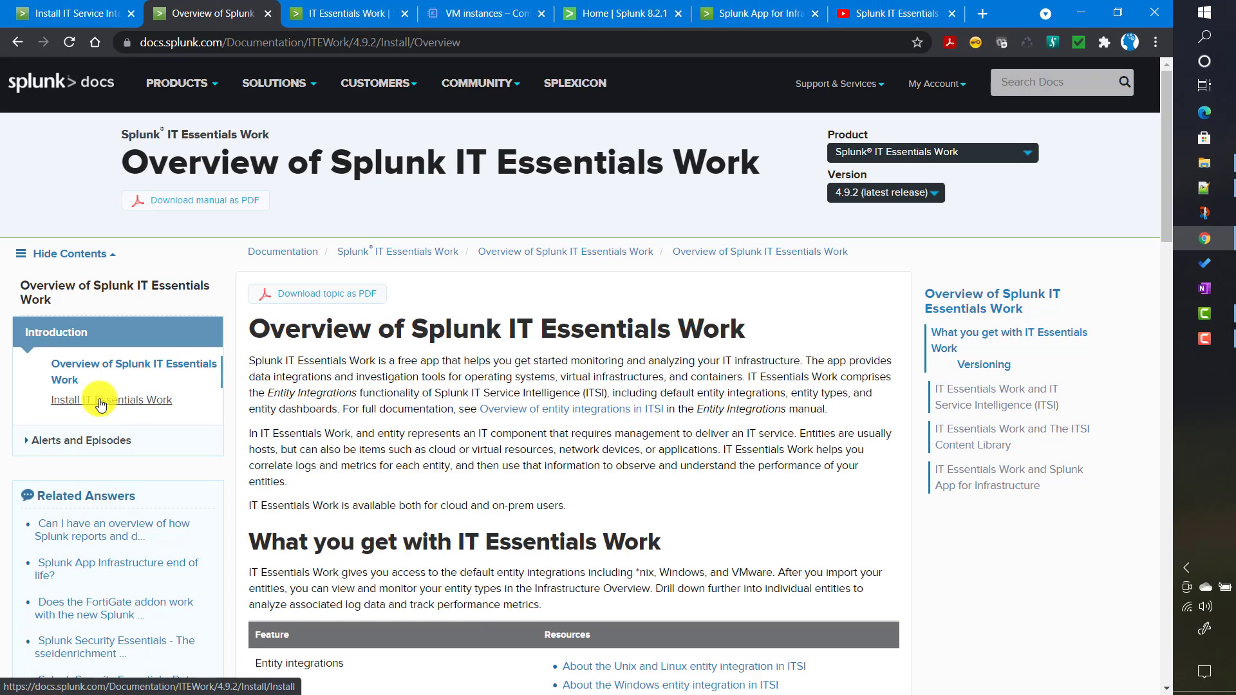
{"action": "left_click", "coordinate": [100, 402]}
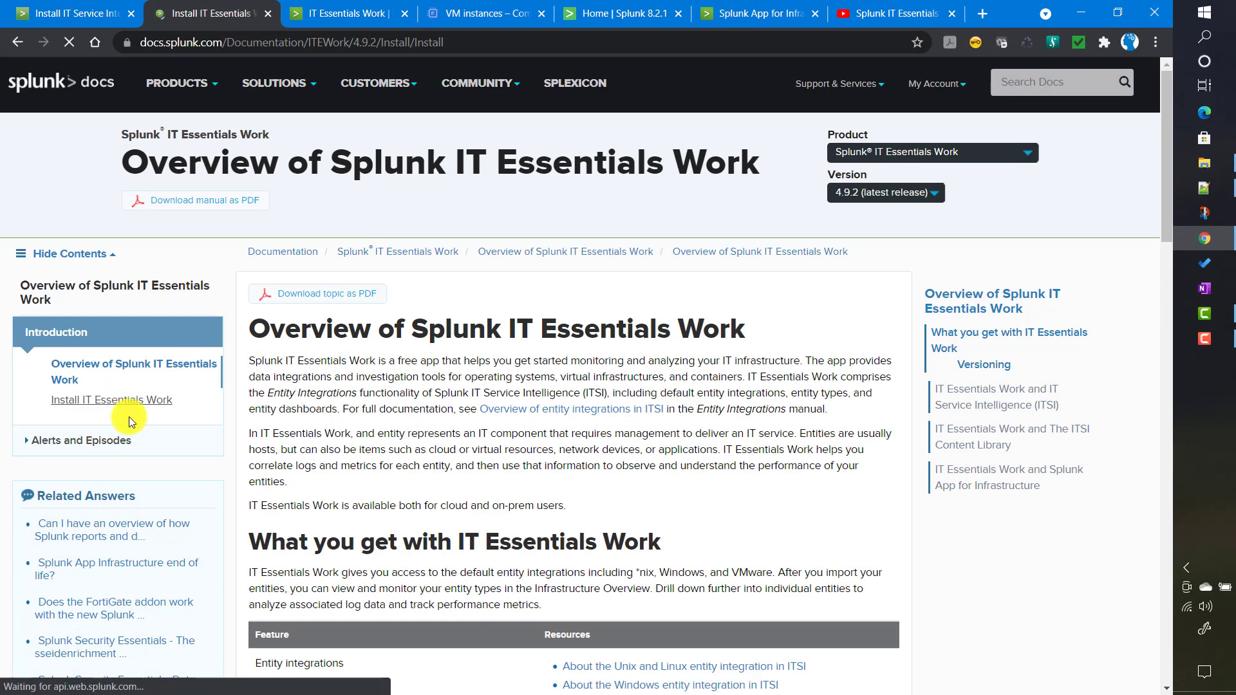
{"action": "scroll", "coordinate": [369, 492], "scroll_direction": "down", "scroll_amount": 5}
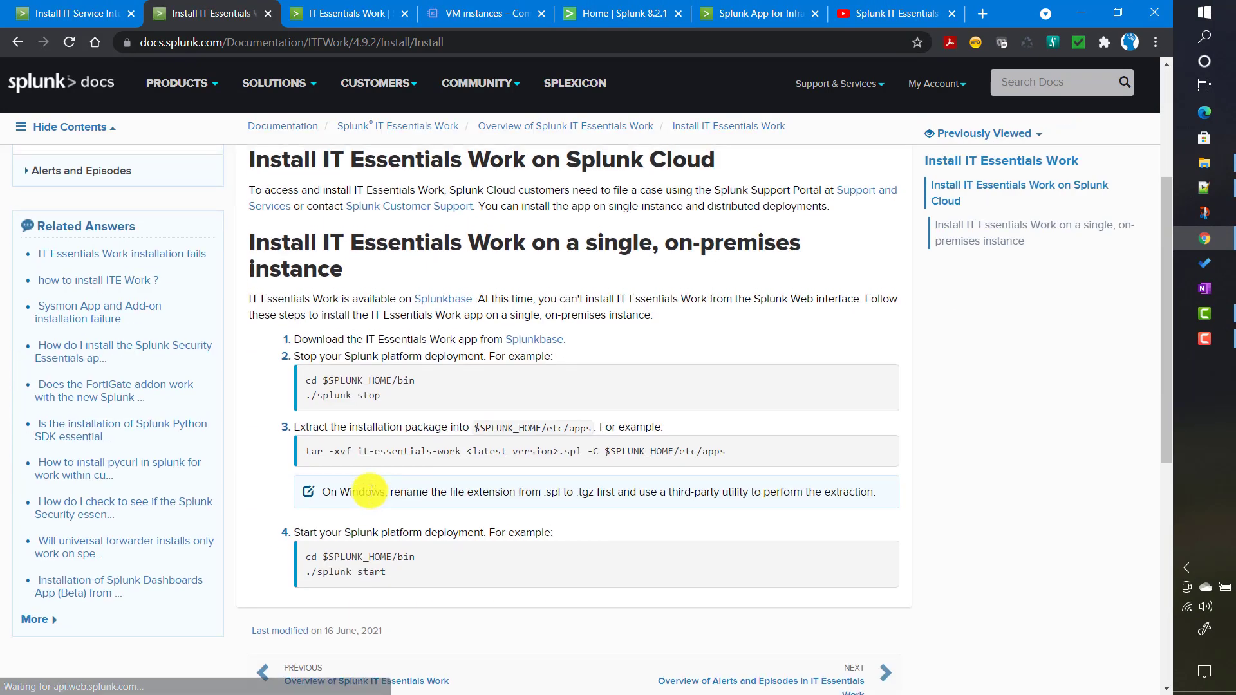
{"action": "scroll", "coordinate": [406, 348], "scroll_direction": "up", "scroll_amount": 2}
{"action": "left_click_drag", "start_coordinate": [389, 319], "coordinate": [568, 362]}
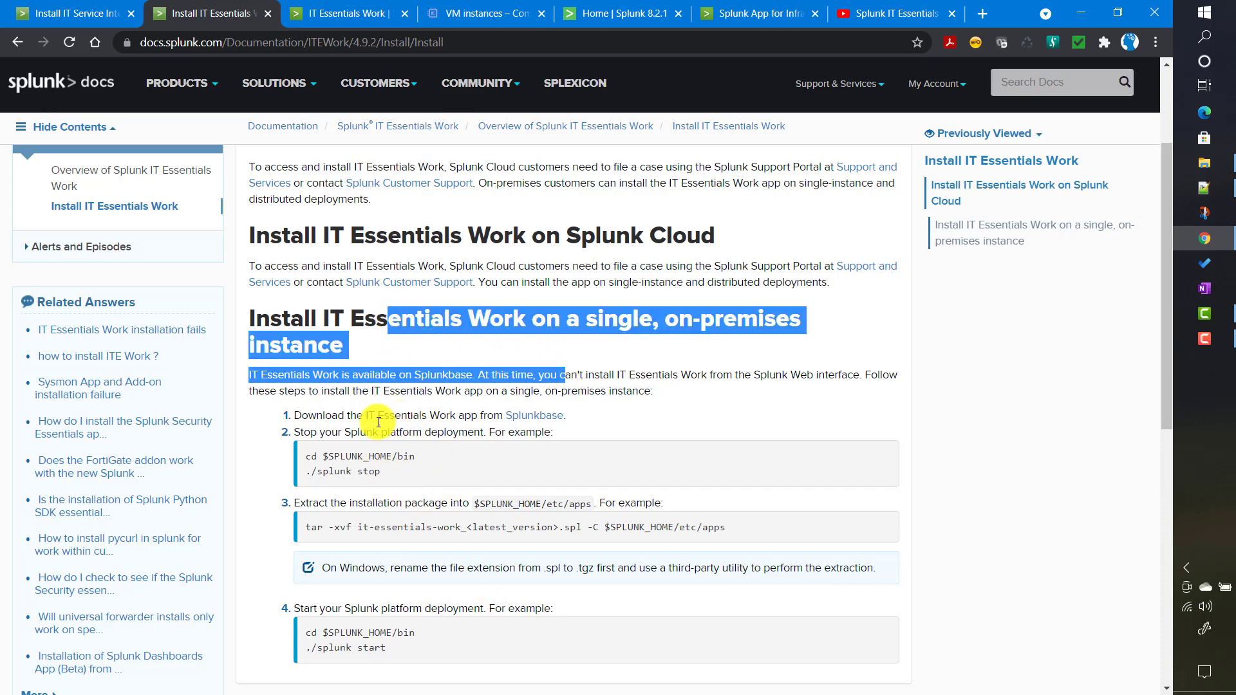
{"action": "left_click_drag", "start_coordinate": [379, 416], "coordinate": [478, 418]}
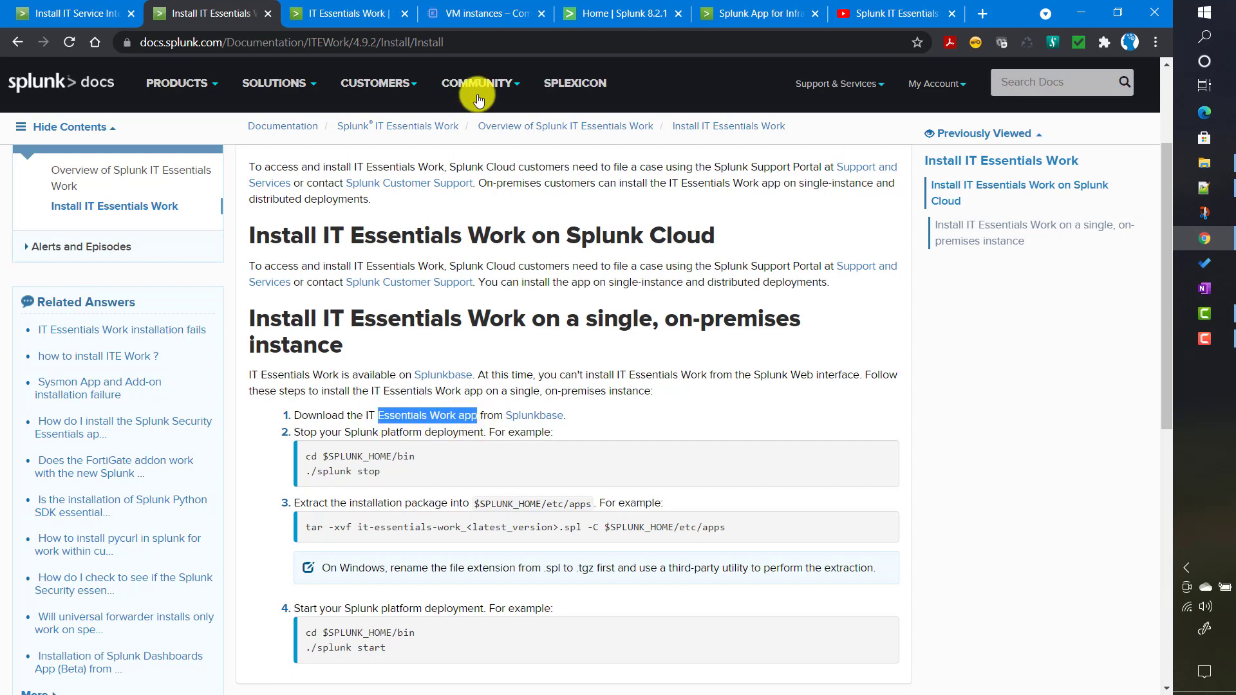
Open a maximized SSH session to itsi-instance and switch to the splunk account with sudo su - splunk.
{"action": "left_click", "coordinate": [475, 23]}
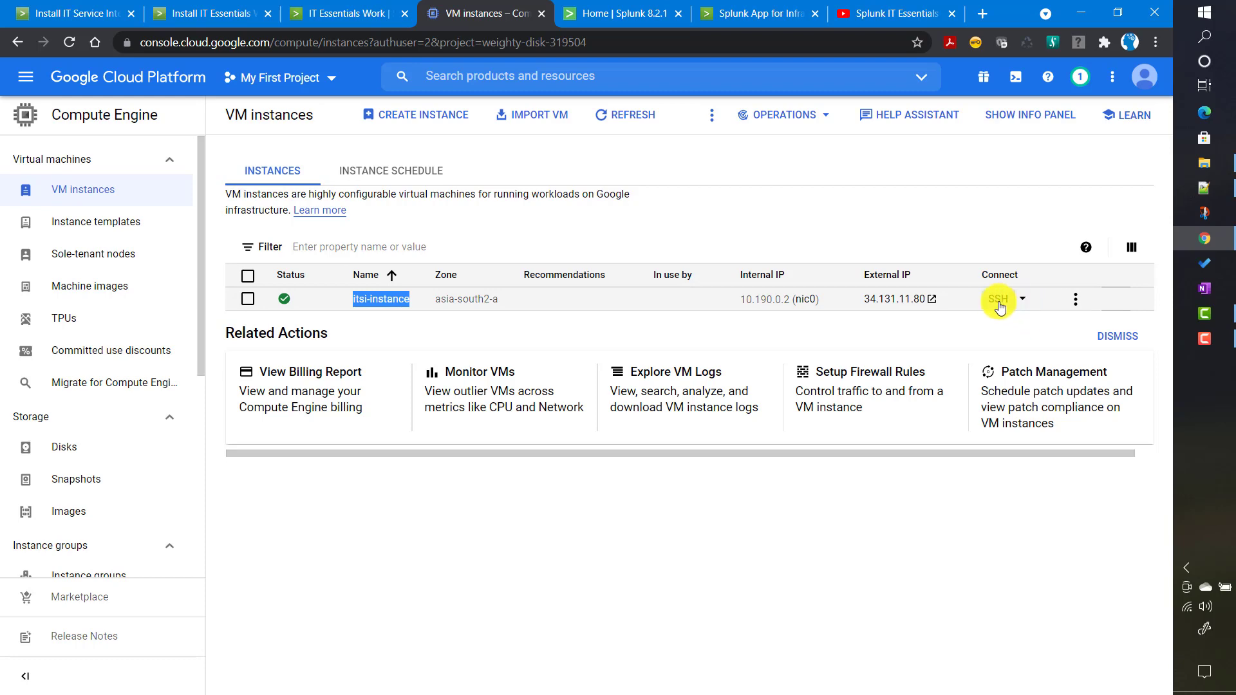
{"action": "left_click", "coordinate": [999, 301]}
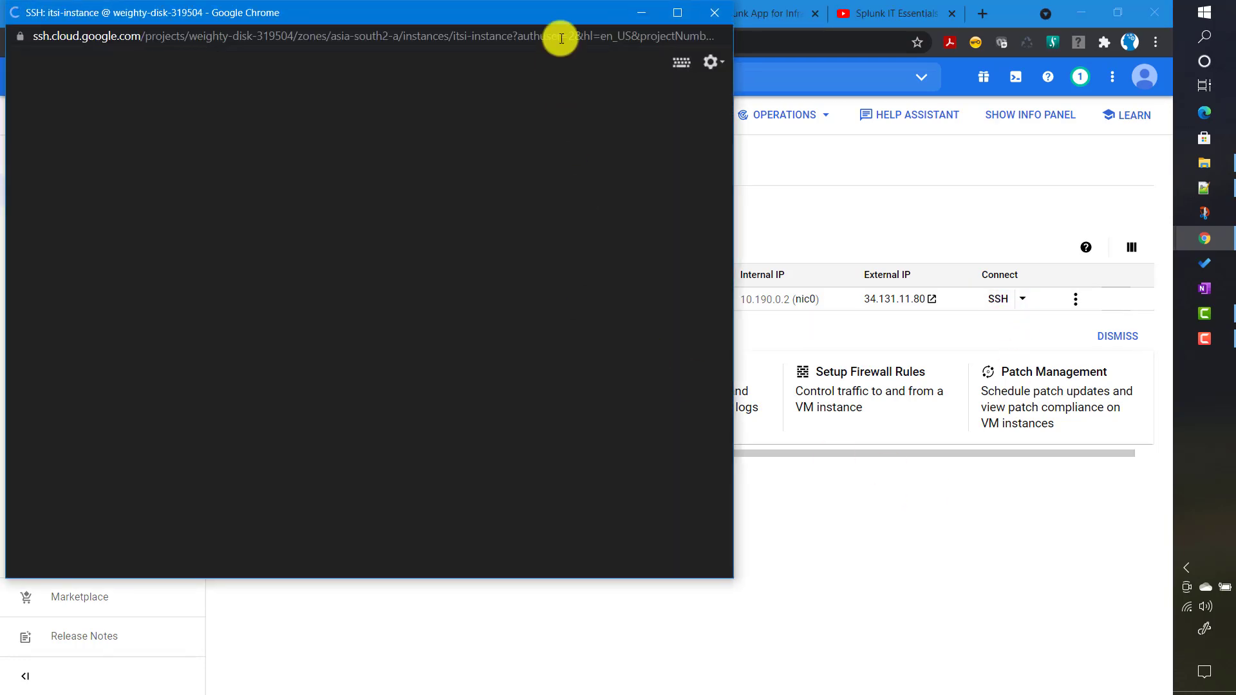
{"action": "left_click", "coordinate": [678, 13]}
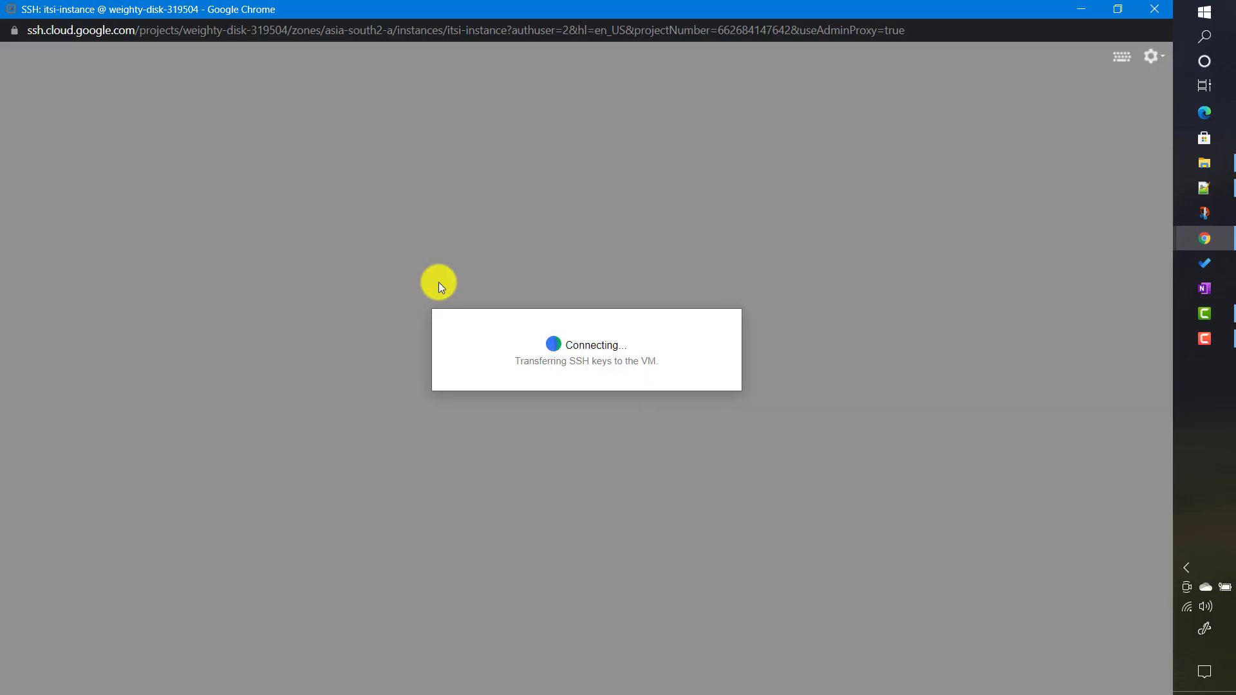
{"action": "type", "text": "sudo "}
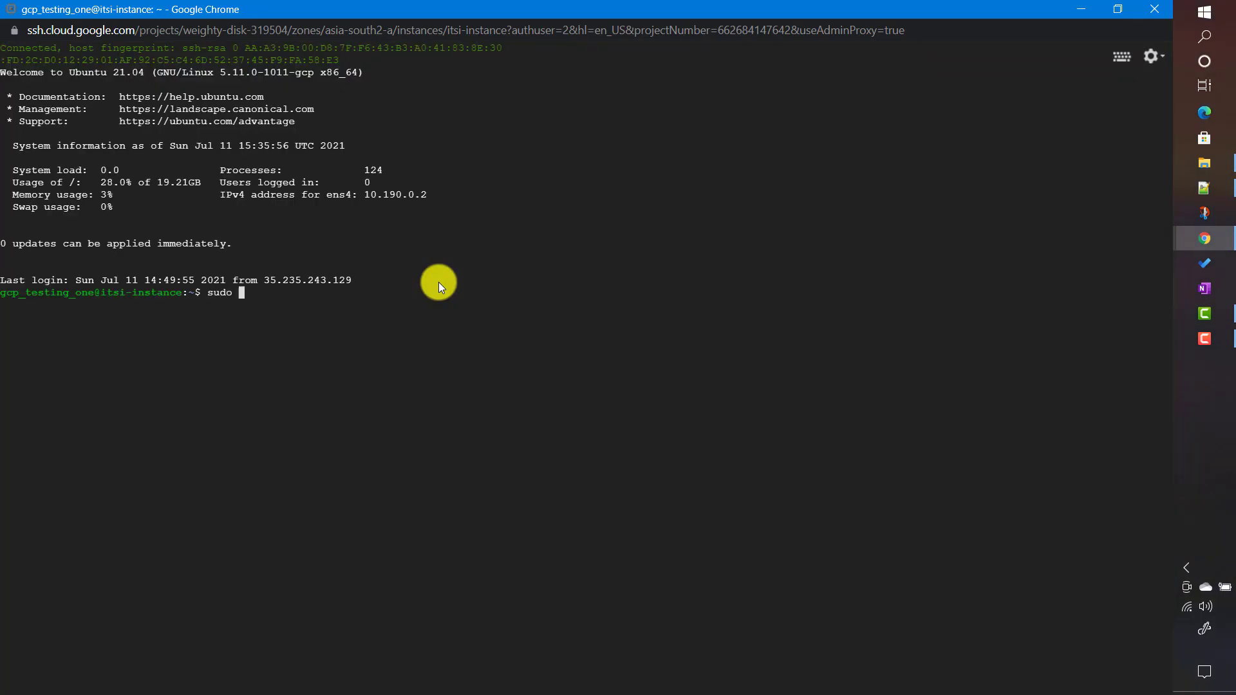
{"action": "type", "text": "su - splunk"}
{"action": "key", "text": "Return"}
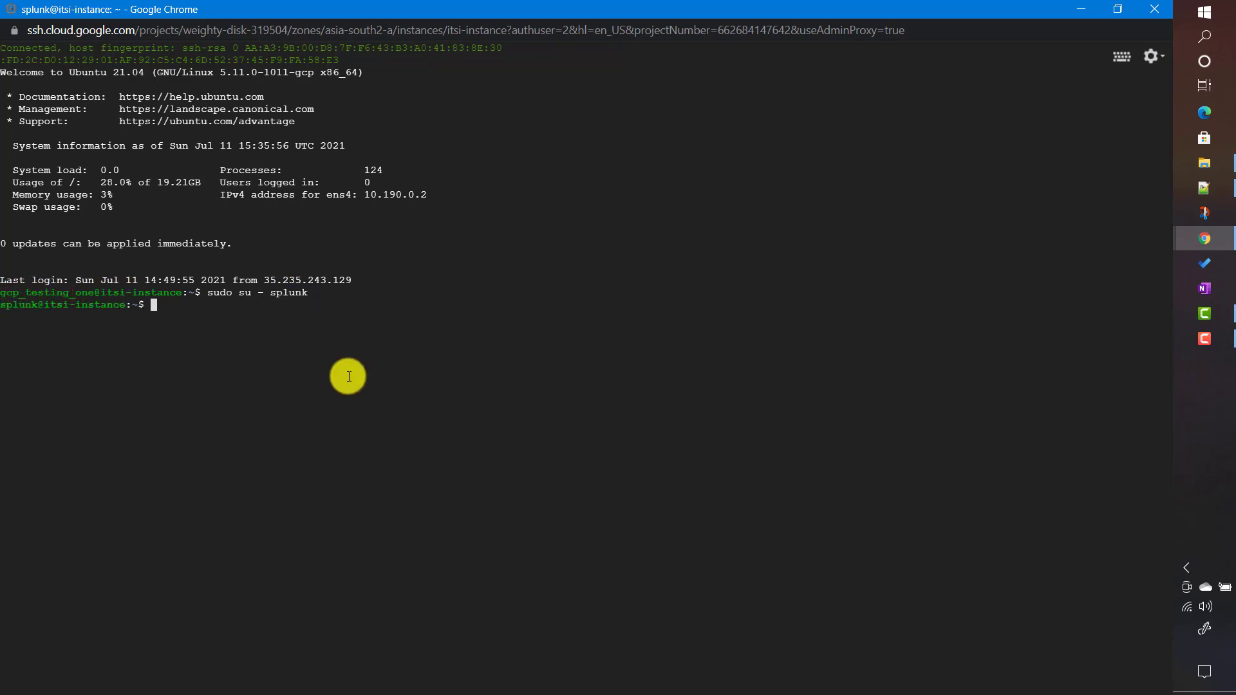
Print the working directory with pwd and list its files with ls to locate the it-essentials-work_492.spl package.
{"action": "type", "text": "pwd"}
{"action": "key", "text": "Return"}
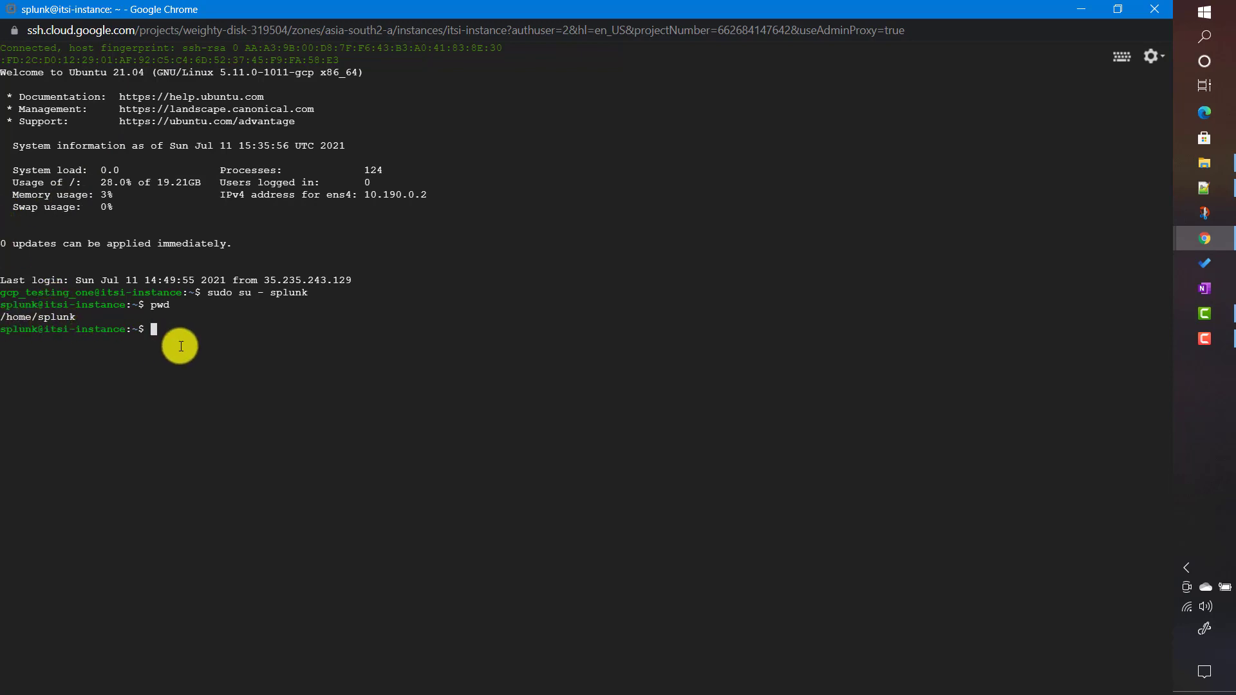
{"action": "type", "text": "ls"}
{"action": "key", "text": "Return"}
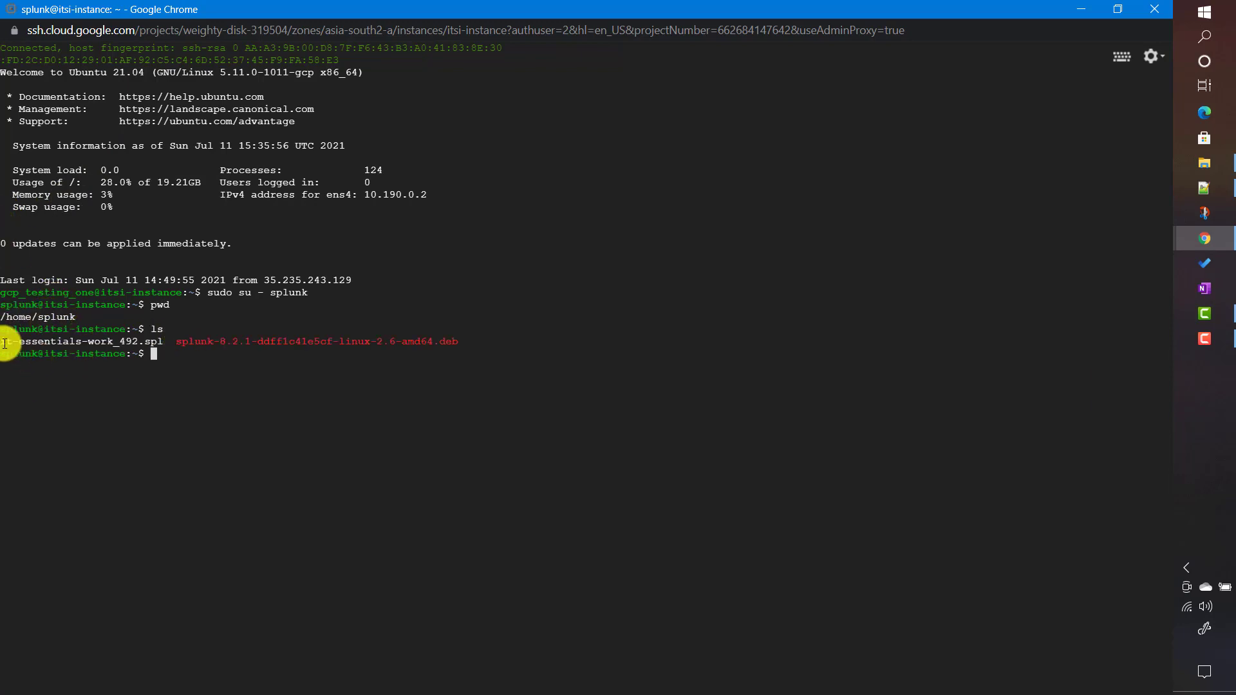
{"action": "left_click_drag", "start_coordinate": [8, 342], "coordinate": [164, 341]}
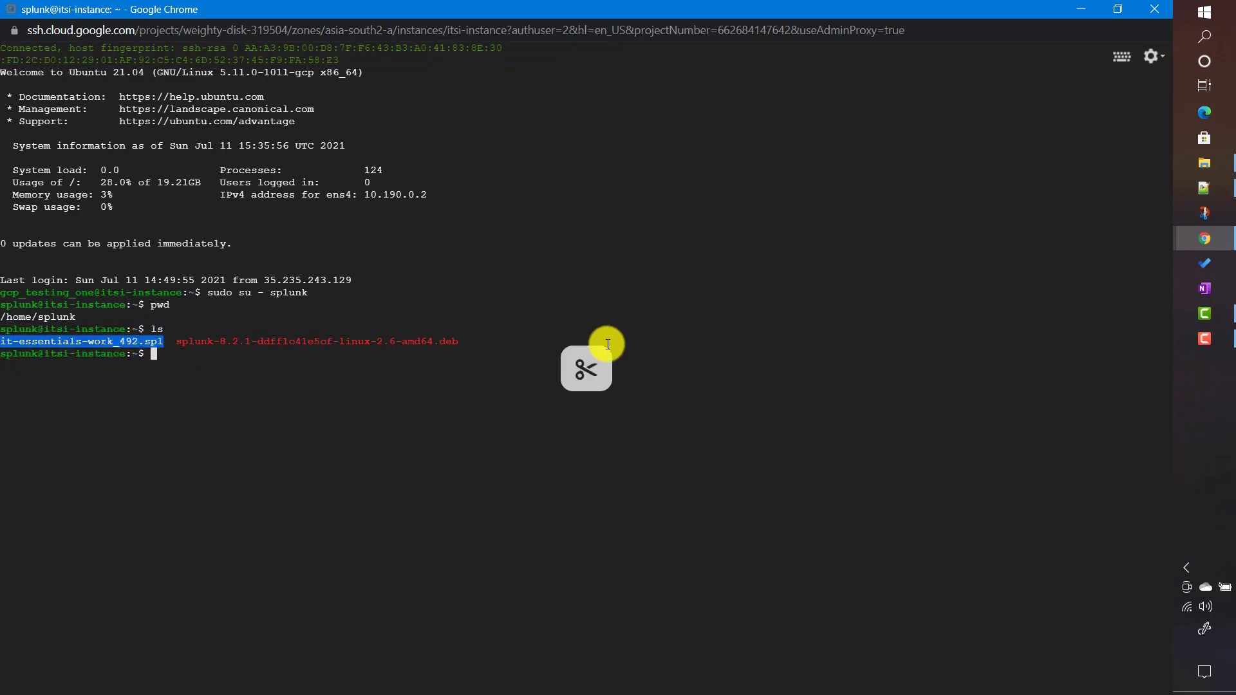
{"action": "left_click", "coordinate": [1156, 60]}
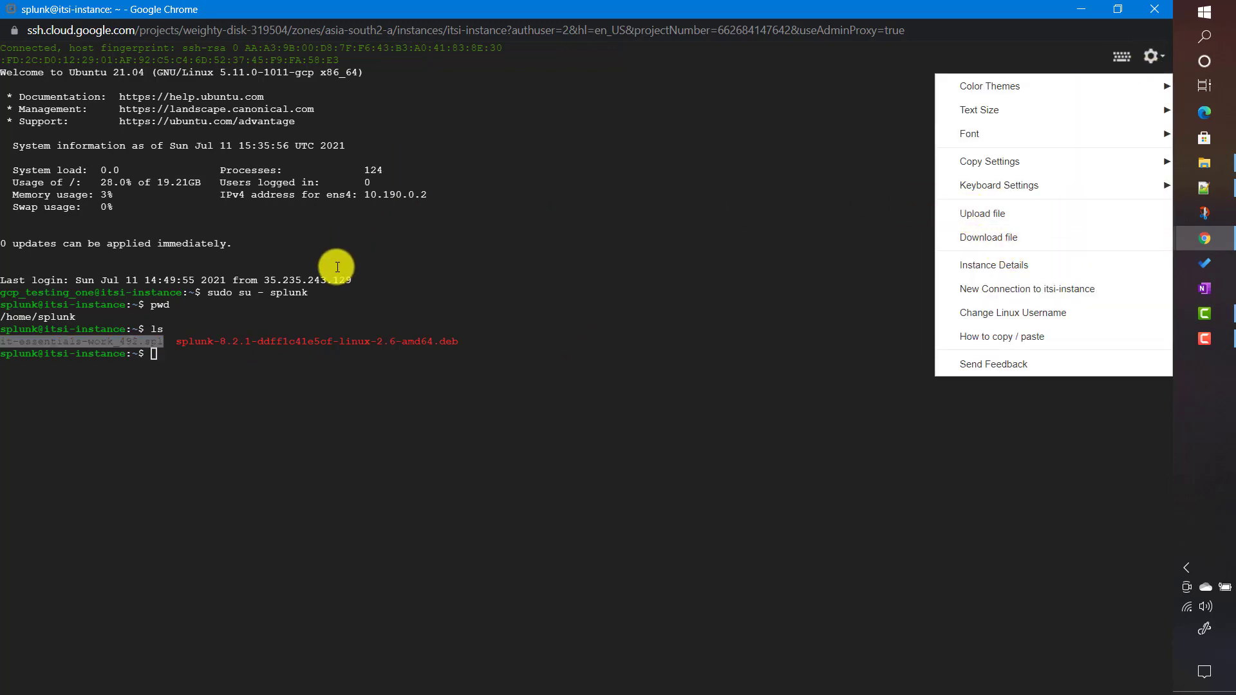
{"action": "left_click", "coordinate": [156, 305]}
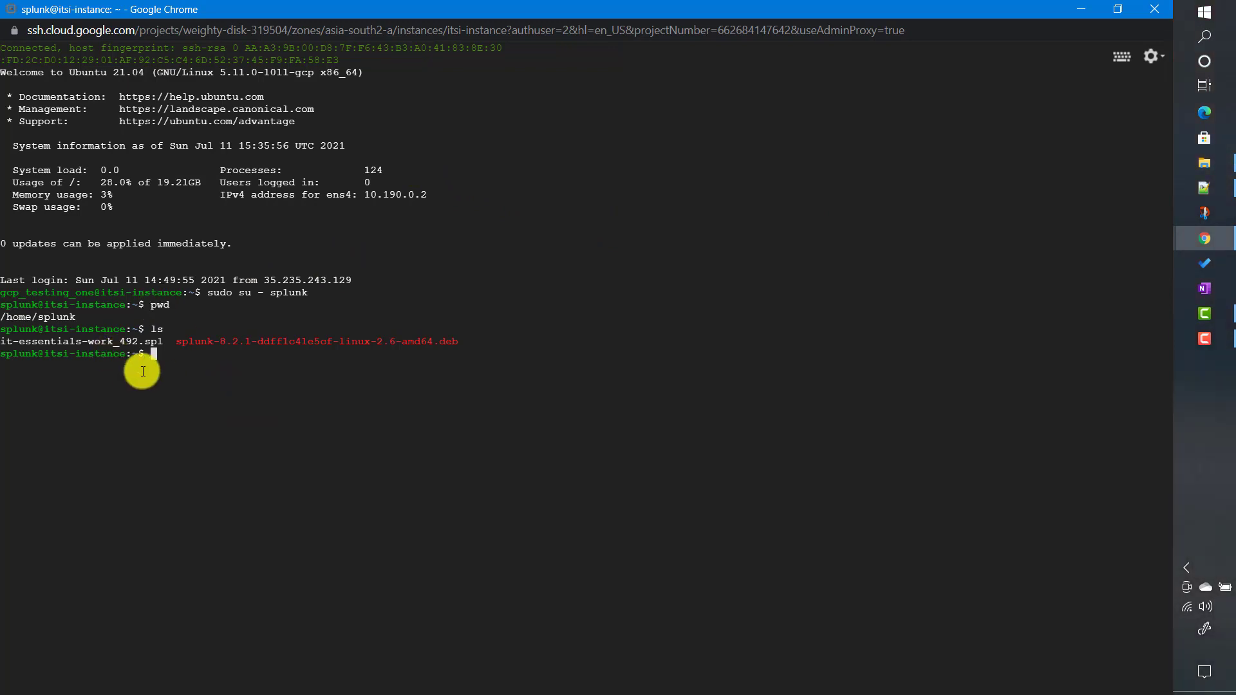
Return to the Install IT Essentials Work documentation and review the commands for stopping Splunk and extracting the package into $SPLUNK_HOME/etc/apps.
{"action": "left_click", "coordinate": [1216, 240]}
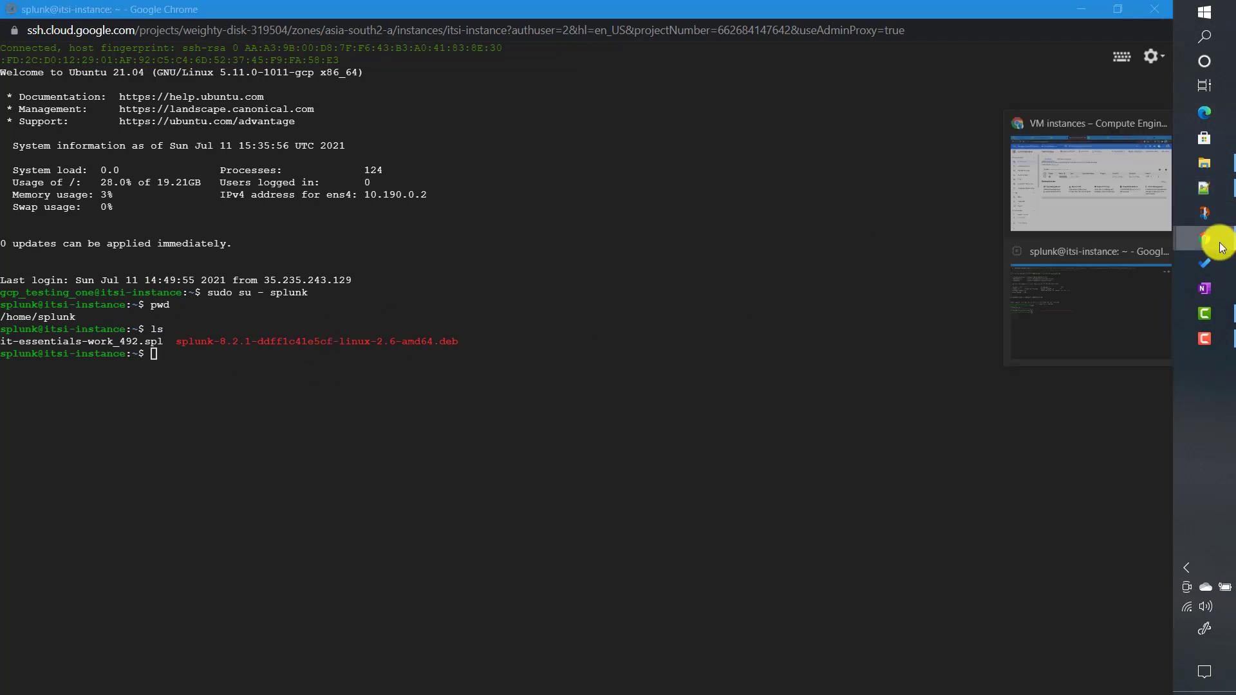
{"action": "left_click", "coordinate": [1067, 190]}
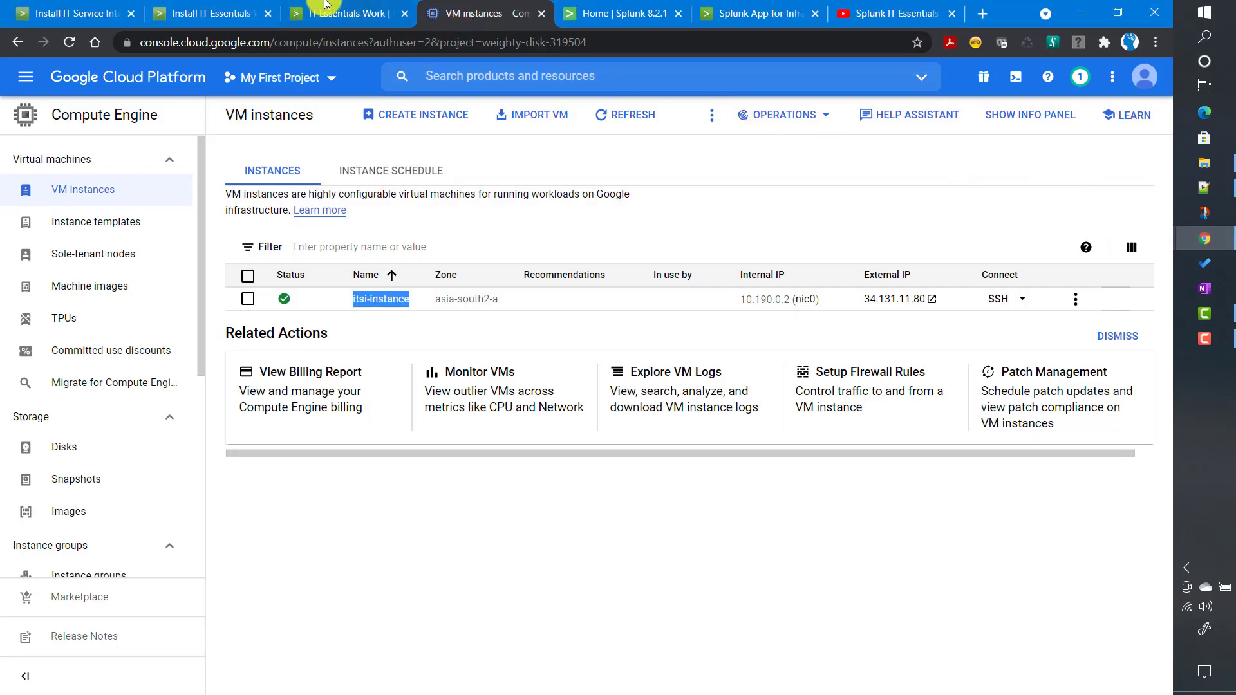
{"action": "left_click", "coordinate": [187, 12]}
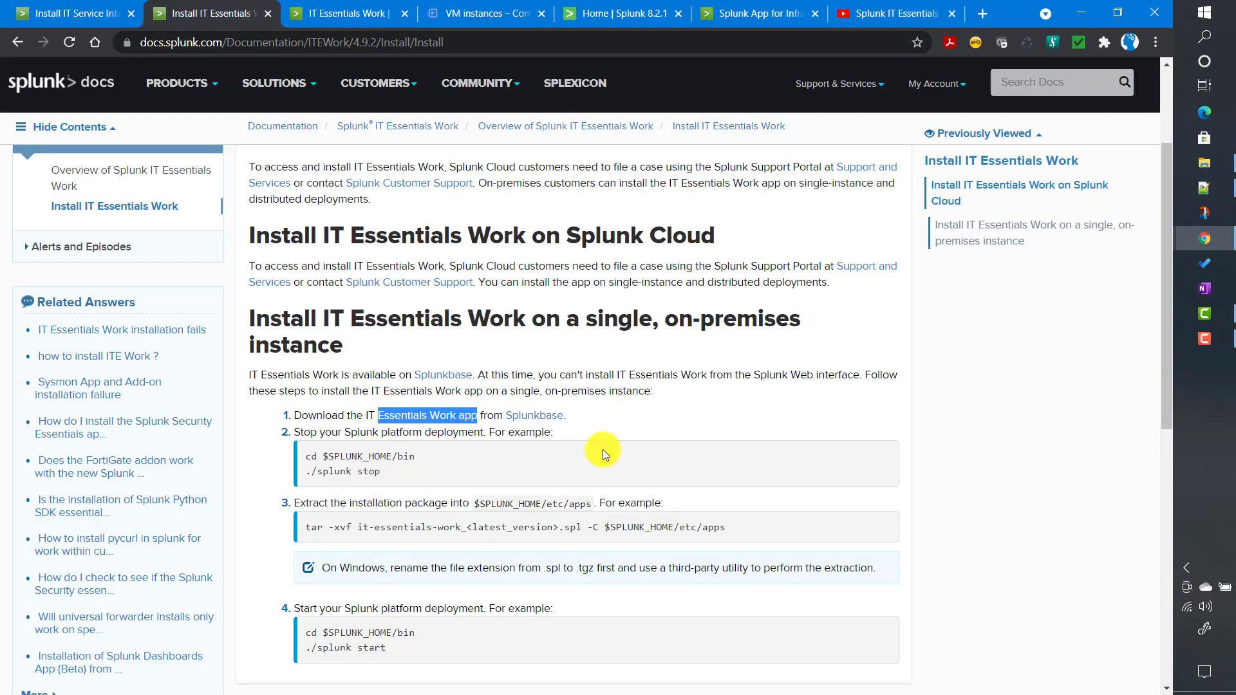
{"action": "left_click", "coordinate": [428, 415]}
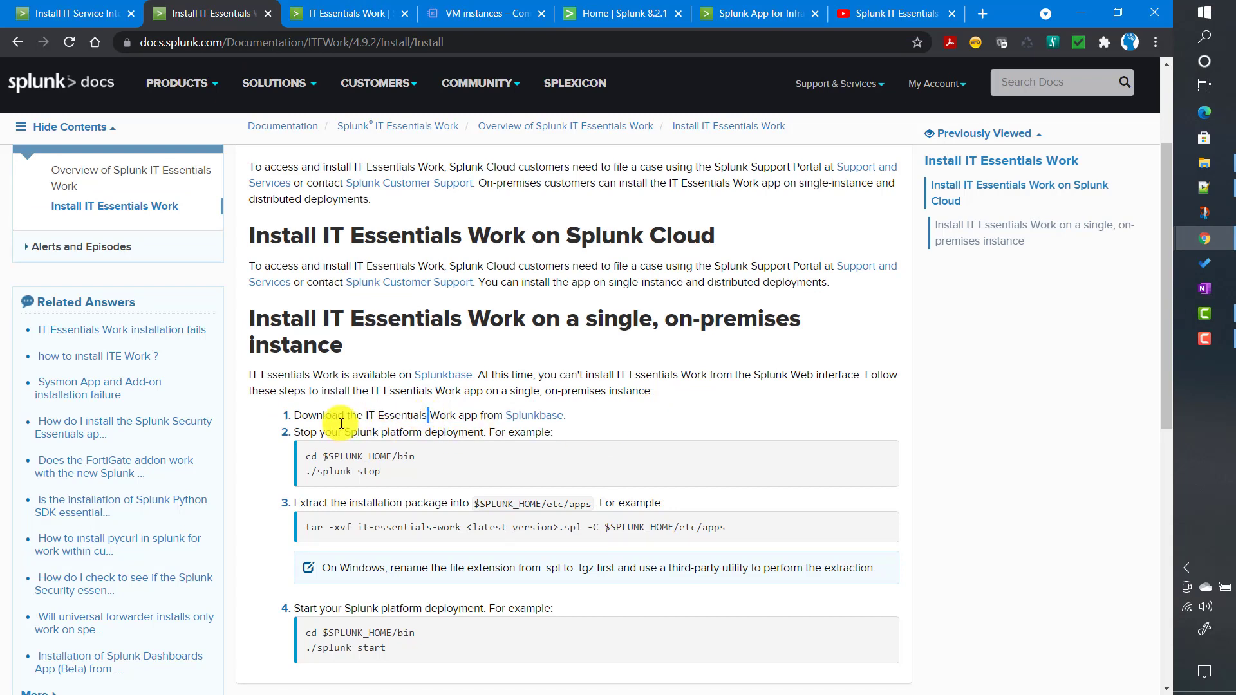
{"action": "left_click_drag", "start_coordinate": [302, 472], "coordinate": [408, 474]}
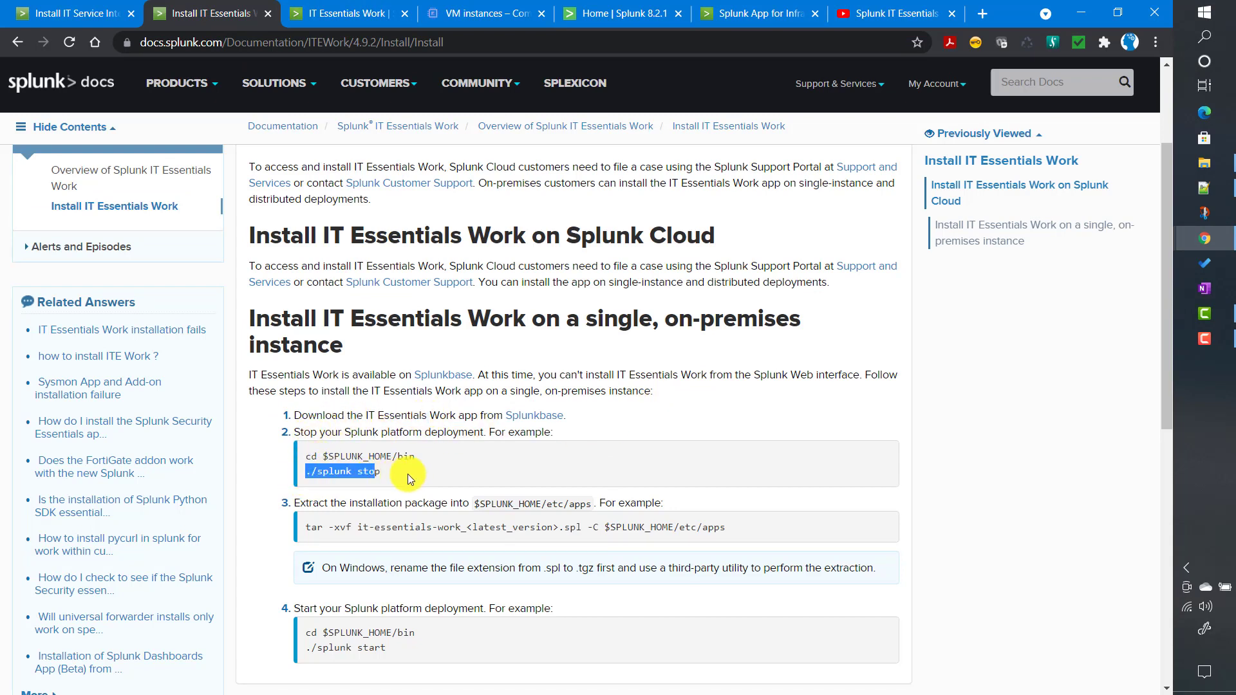
{"action": "left_click_drag", "start_coordinate": [306, 526], "coordinate": [434, 530]}
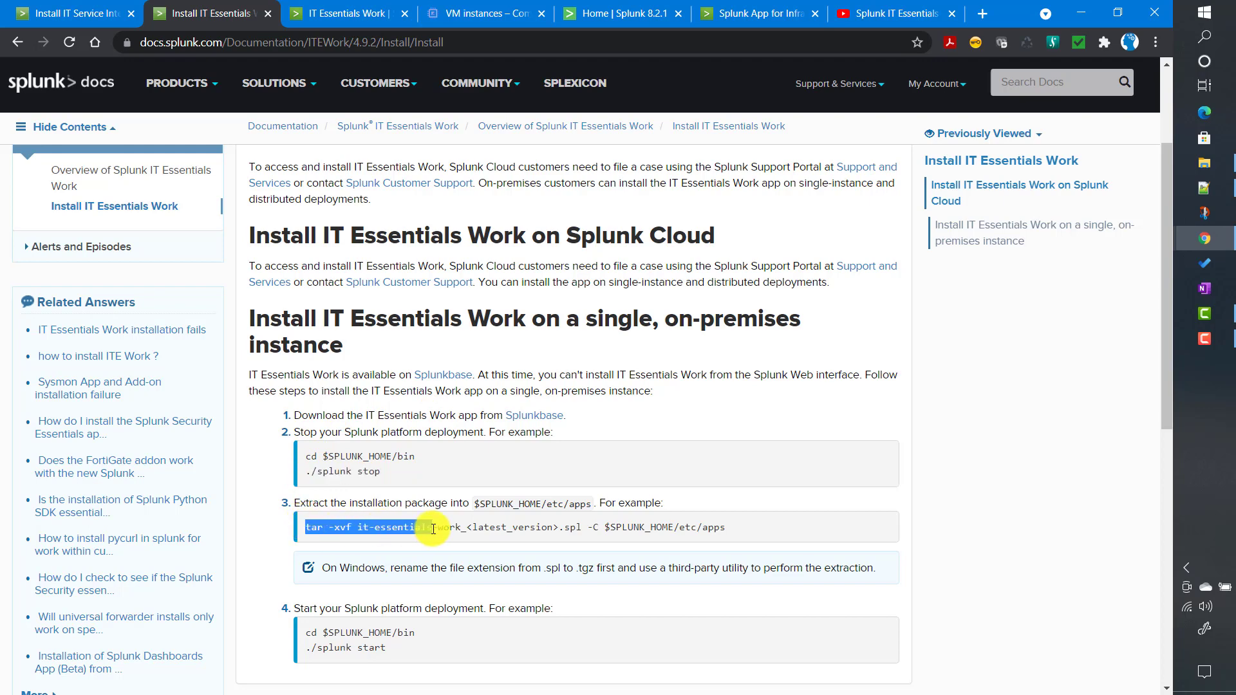
{"action": "left_click_drag", "start_coordinate": [656, 527], "coordinate": [725, 538]}
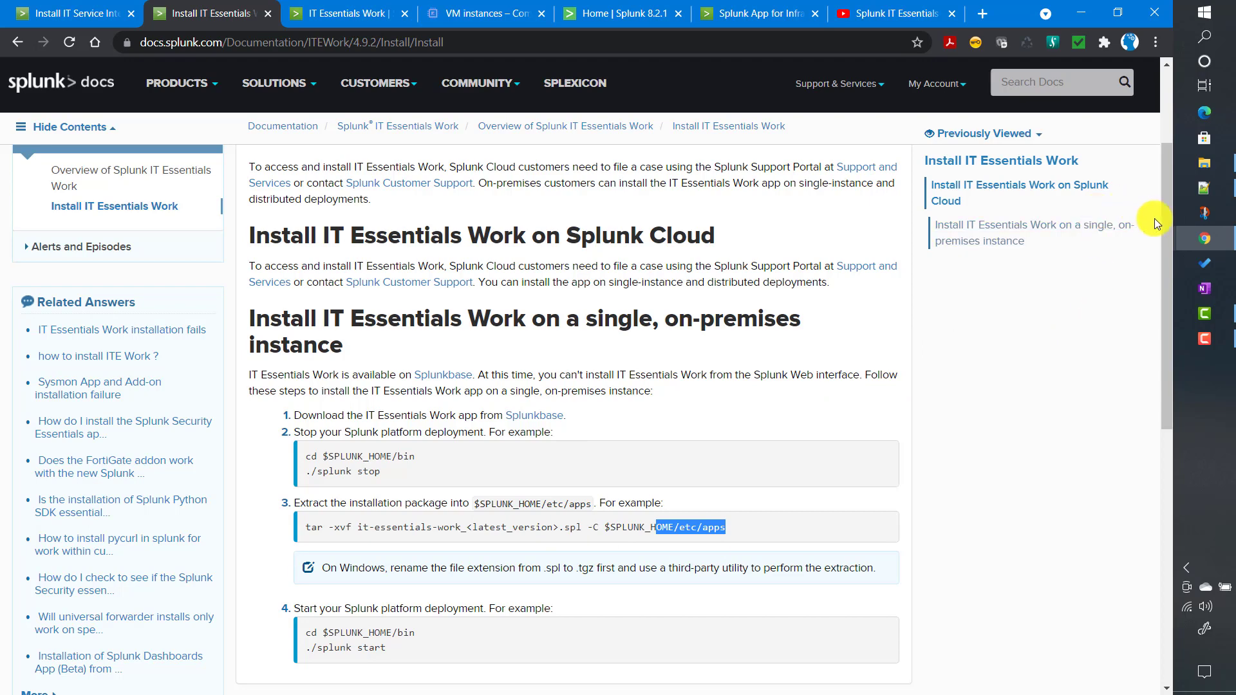
In the itsi-instance SSH session, change to /opt/splunk/bin/ and stop Splunk with ./splunk stop.
{"action": "mouse_move", "coordinate": [1199, 248]}
{"action": "left_click", "coordinate": [1081, 296]}
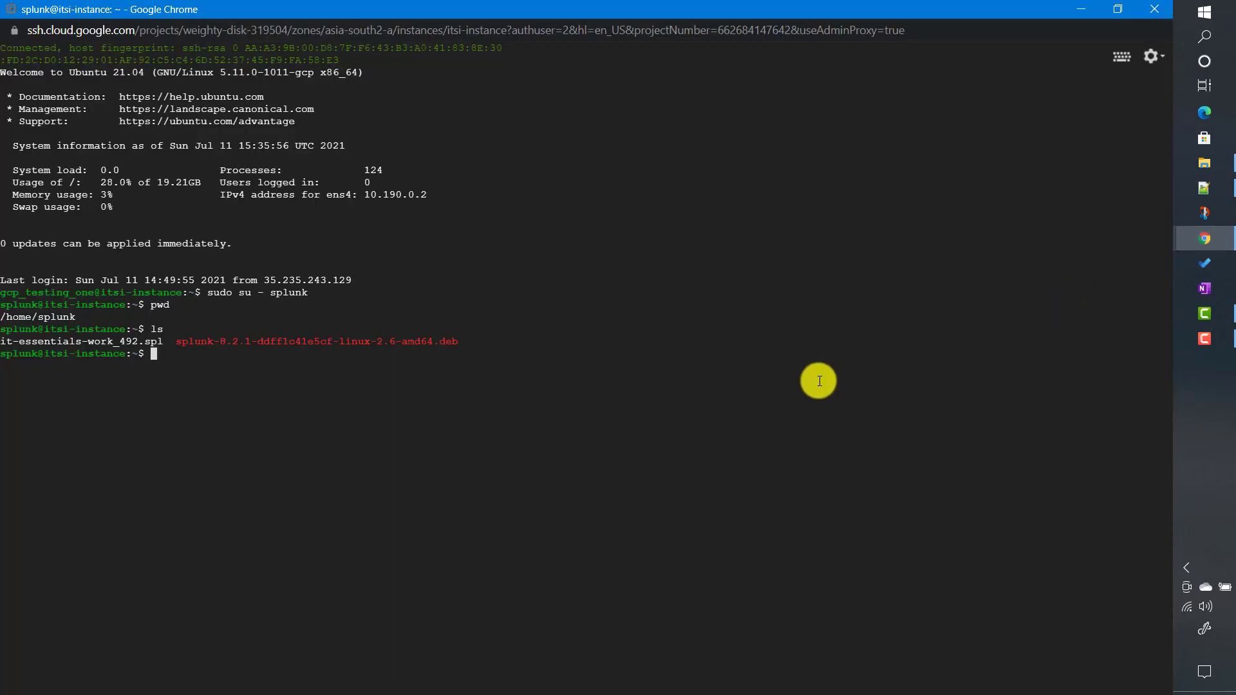
{"action": "type", "text": "cd /opt/sp"}
{"action": "key", "text": "Tab"}
{"action": "type", "text": "bin/"}
{"action": "key", "text": "Return"}
{"action": "type", "text": "./splun"}
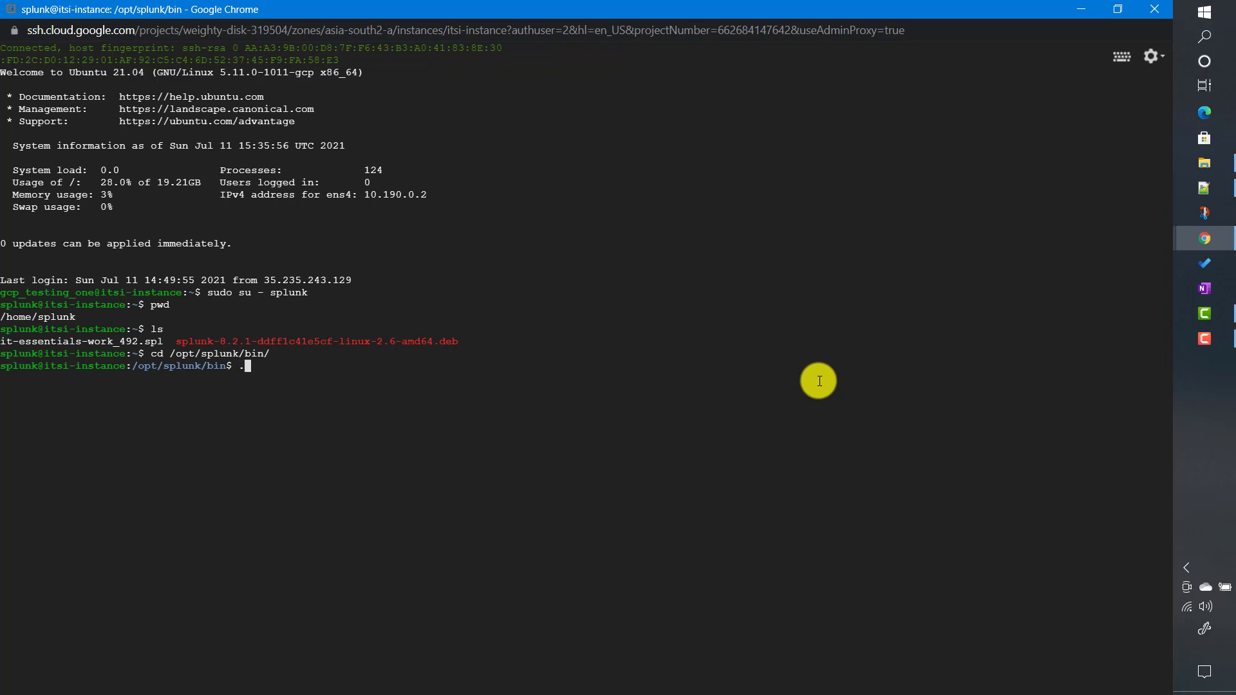
{"action": "type", "text": "k stop"}
{"action": "key", "text": "Return"}
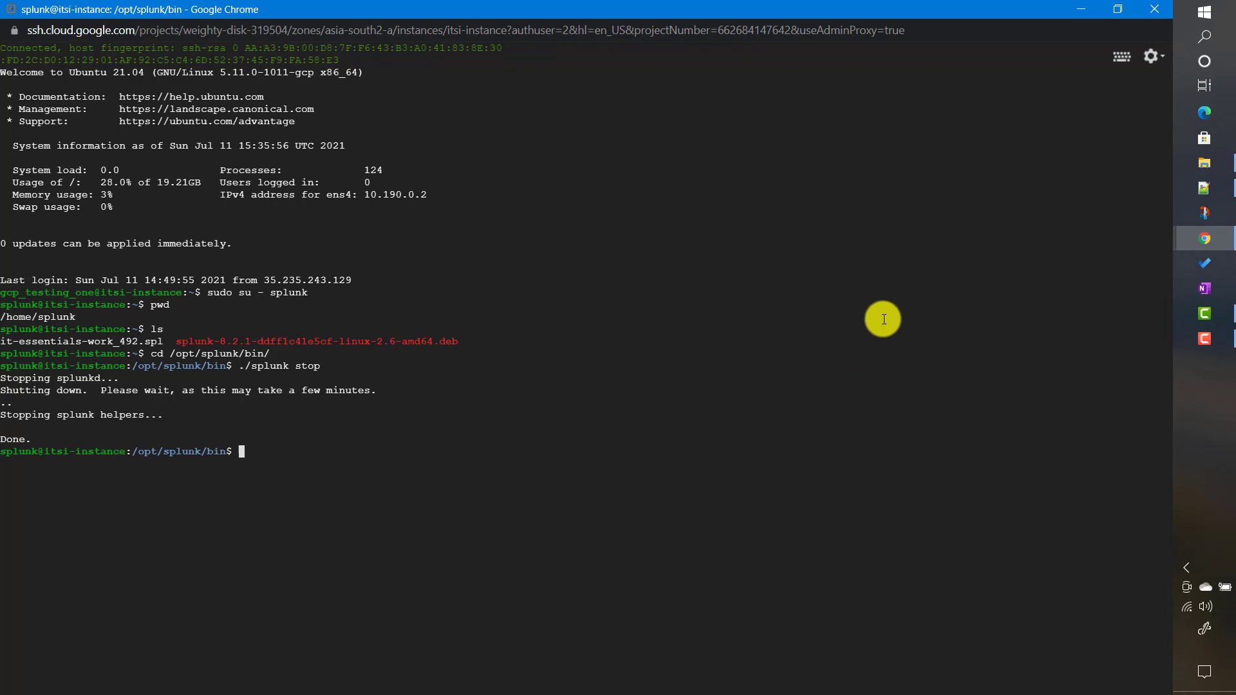
Copy the tar extraction command from the Install IT Essentials Work documentation into Notepad++, on line 3 below the URL.
{"action": "left_click", "coordinate": [1208, 238]}
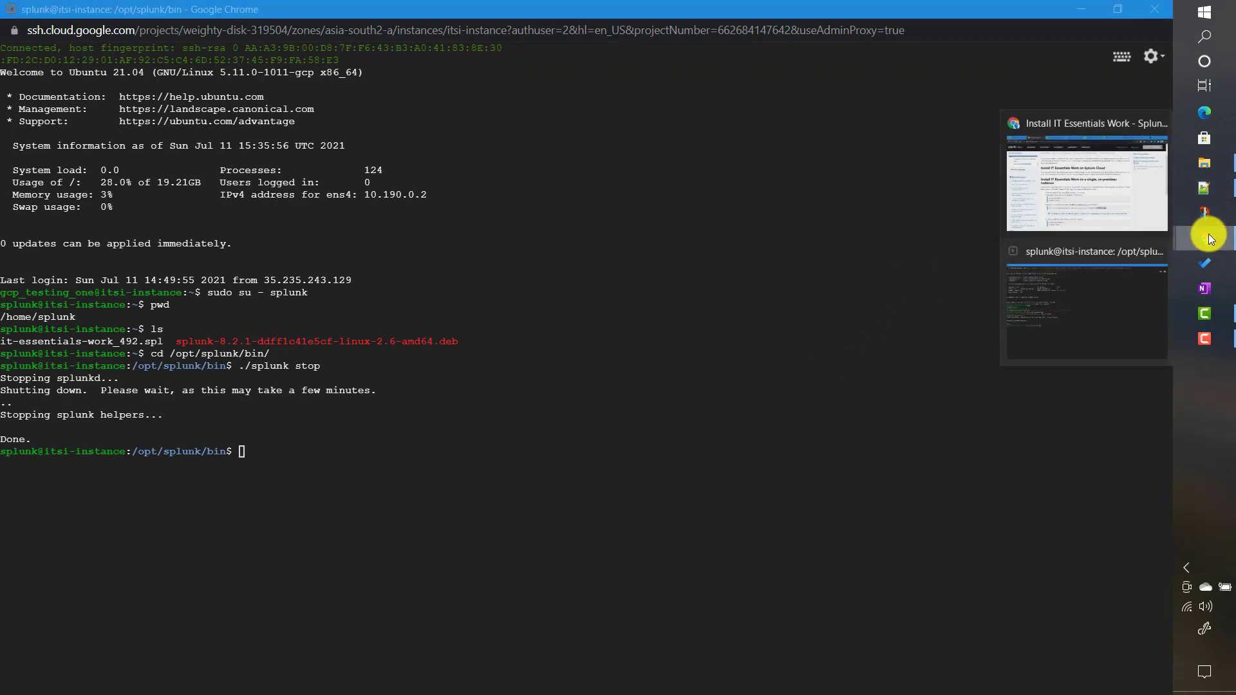
{"action": "left_click", "coordinate": [1075, 201]}
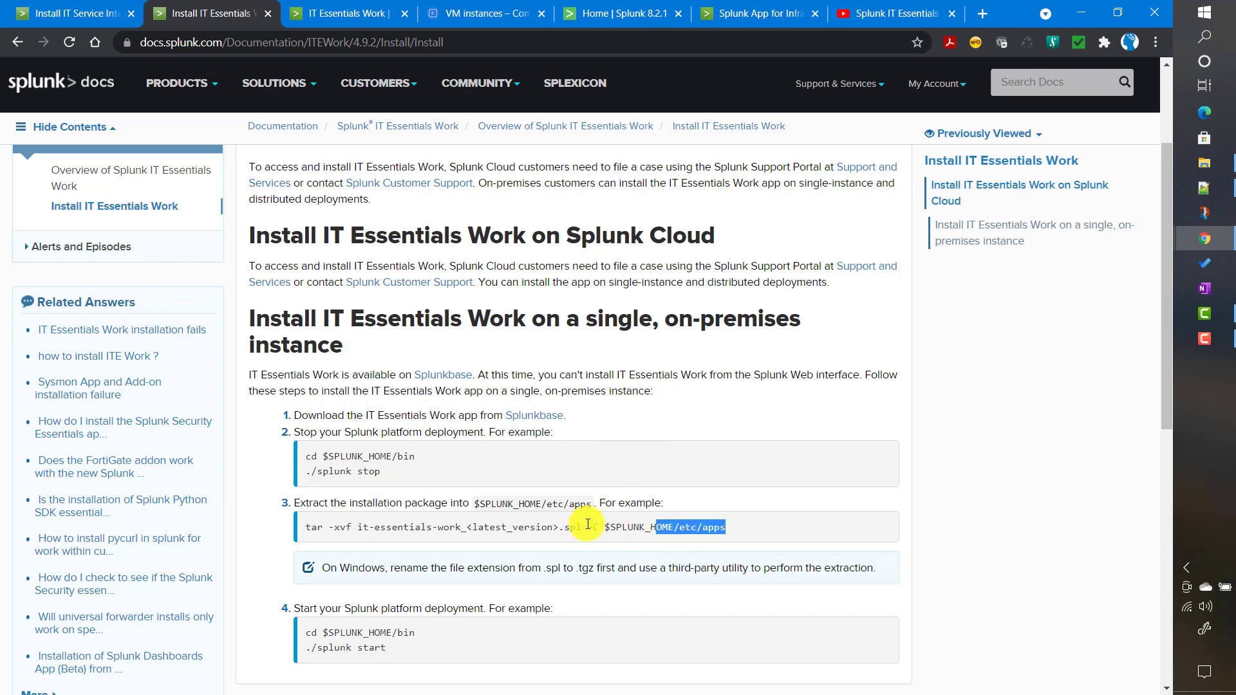
{"action": "left_click_drag", "start_coordinate": [304, 527], "coordinate": [704, 540]}
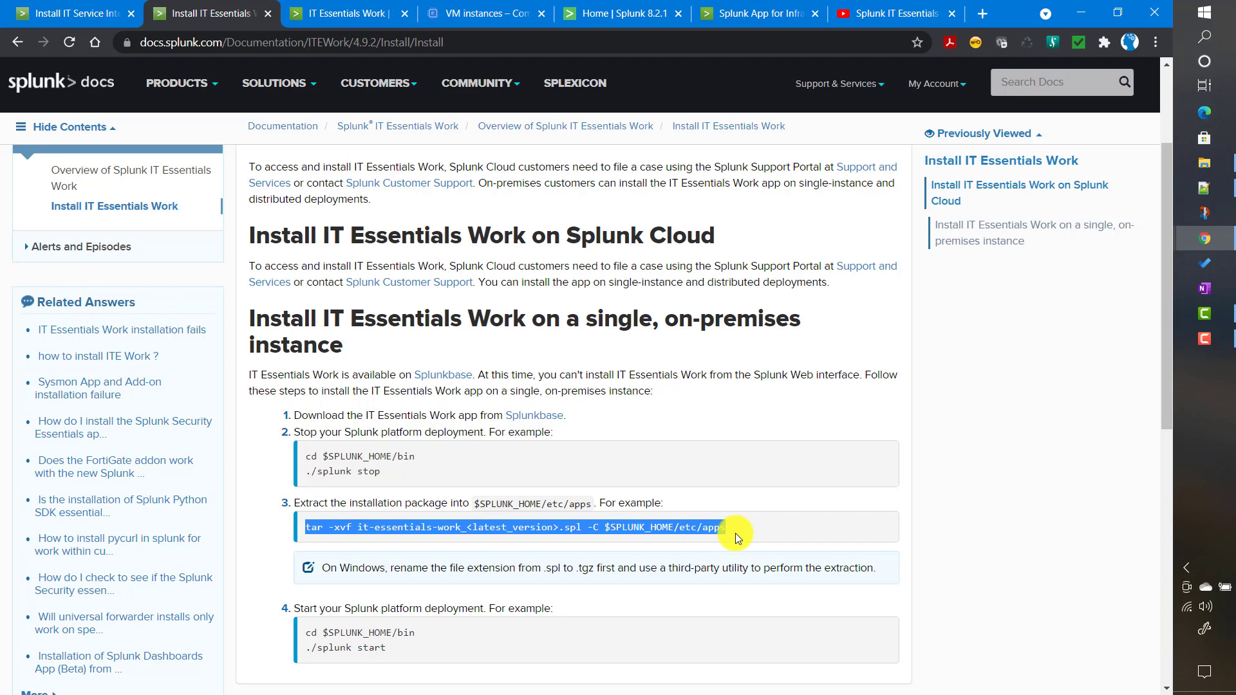
{"action": "left_click", "coordinate": [1205, 188]}
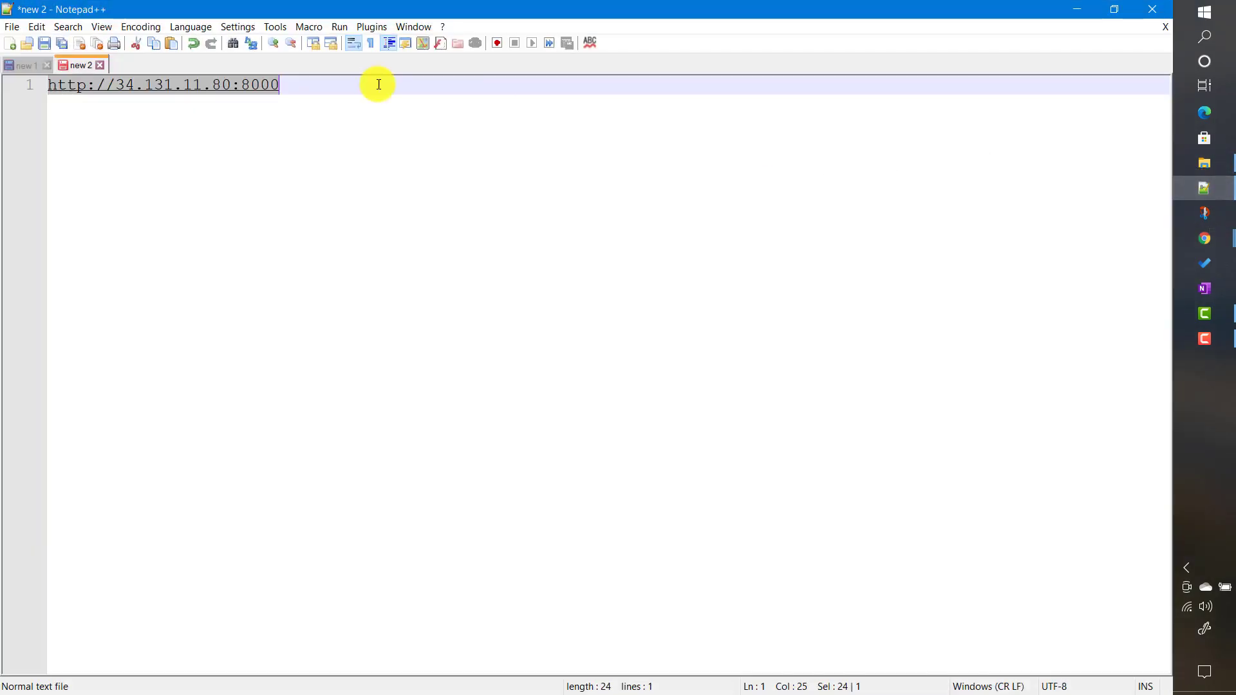
{"action": "left_click", "coordinate": [345, 92]}
{"action": "key", "text": "Return"}
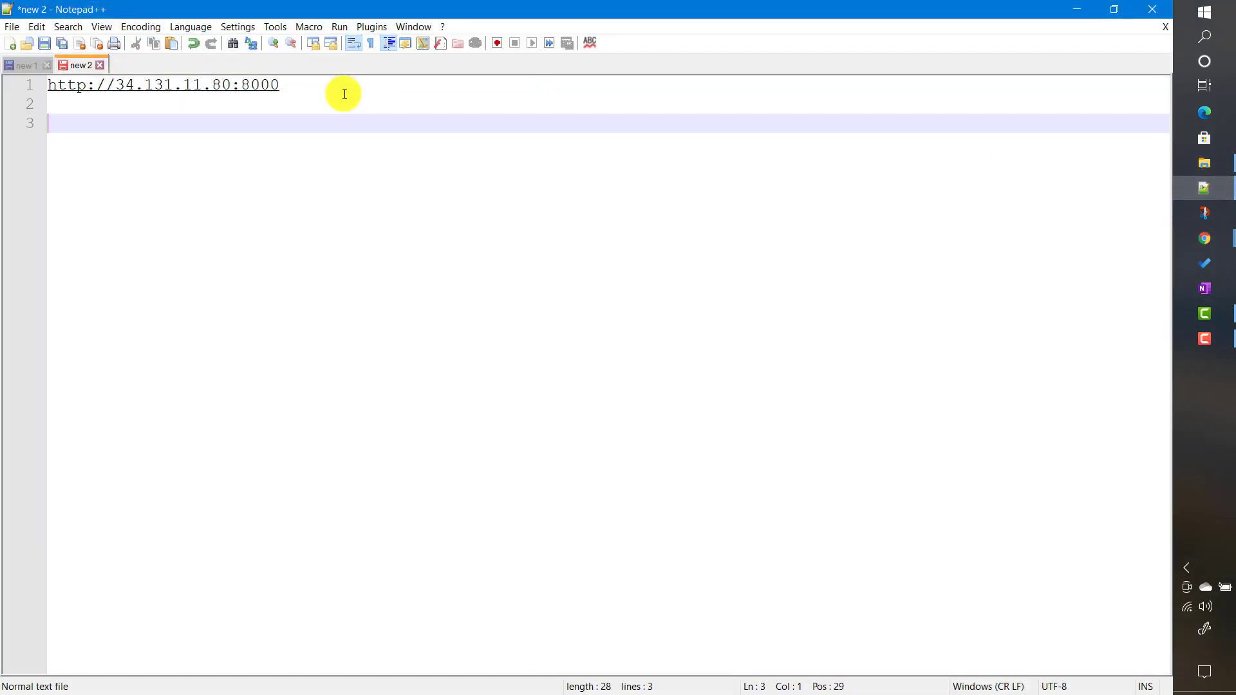
{"action": "key", "text": "Return"}
{"action": "type", "text": "tar -xvf it-essentials-work_<latest_version>.spl -C $SPLUNK_HOME/etc/apps"}
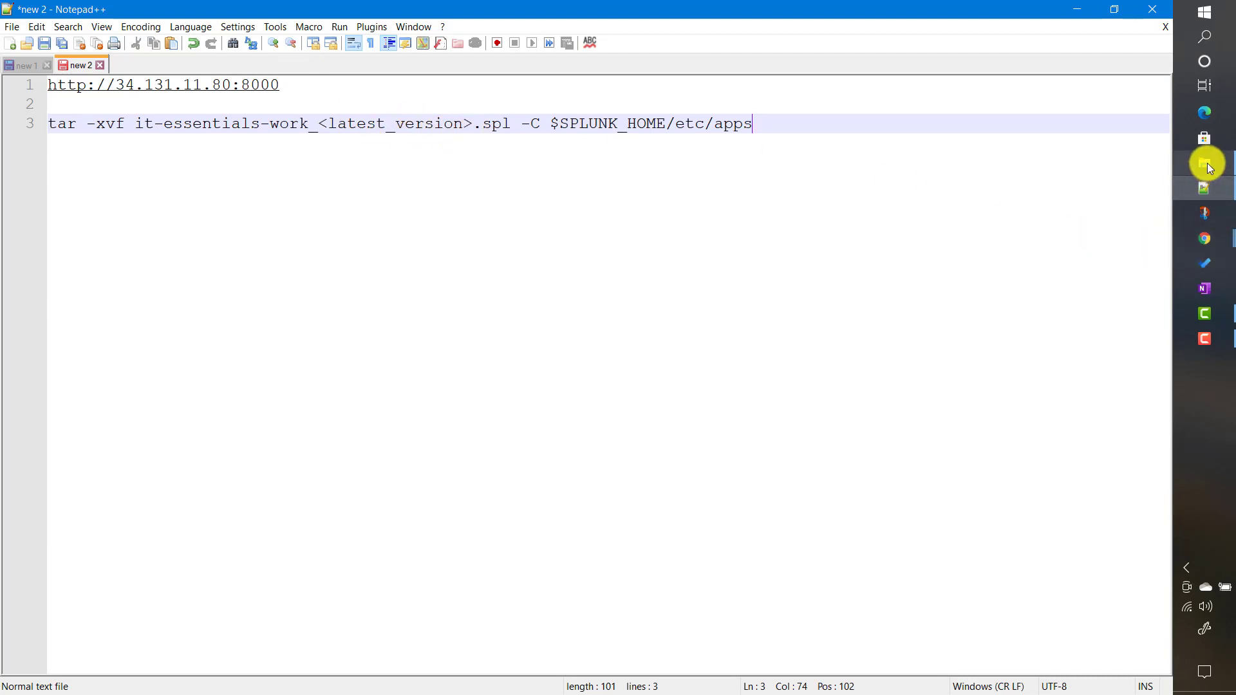
Copy the package file name from the SSH session and replace the placeholder file name in the Notepad++ tar command with it-essentials-work_492.spl.
{"action": "left_click", "coordinate": [1202, 240]}
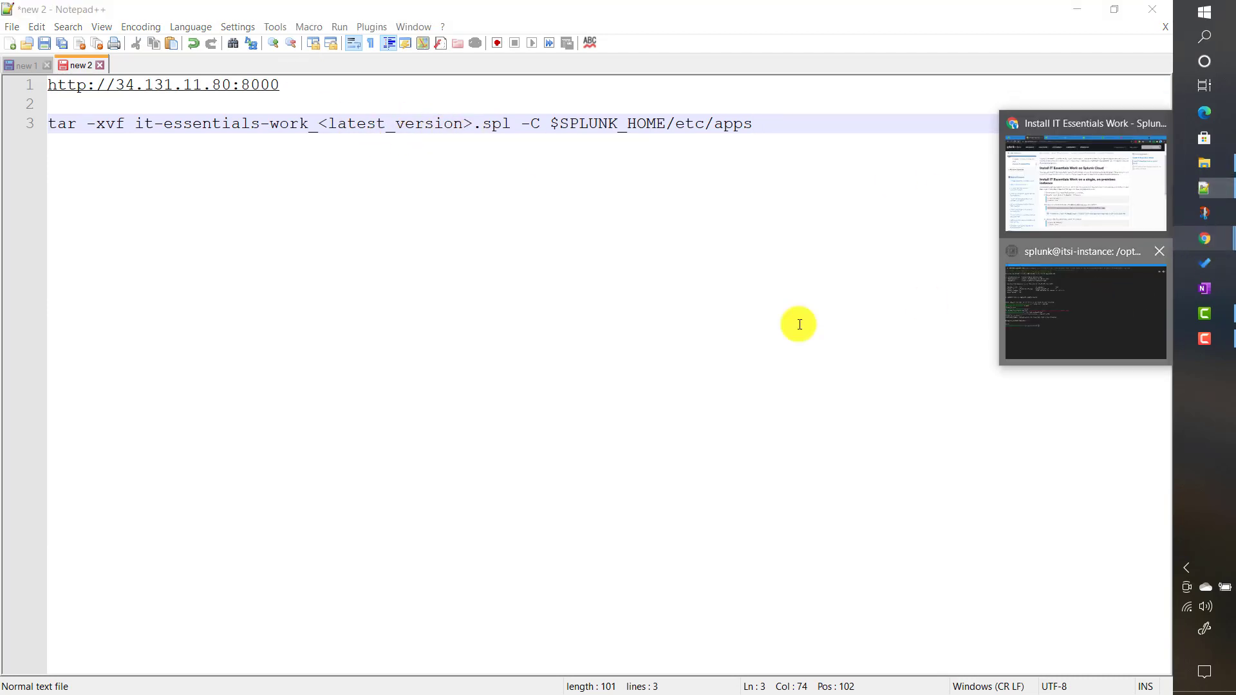
{"action": "left_click", "coordinate": [1085, 310]}
{"action": "left_click_drag", "start_coordinate": [2, 341], "coordinate": [174, 342]}
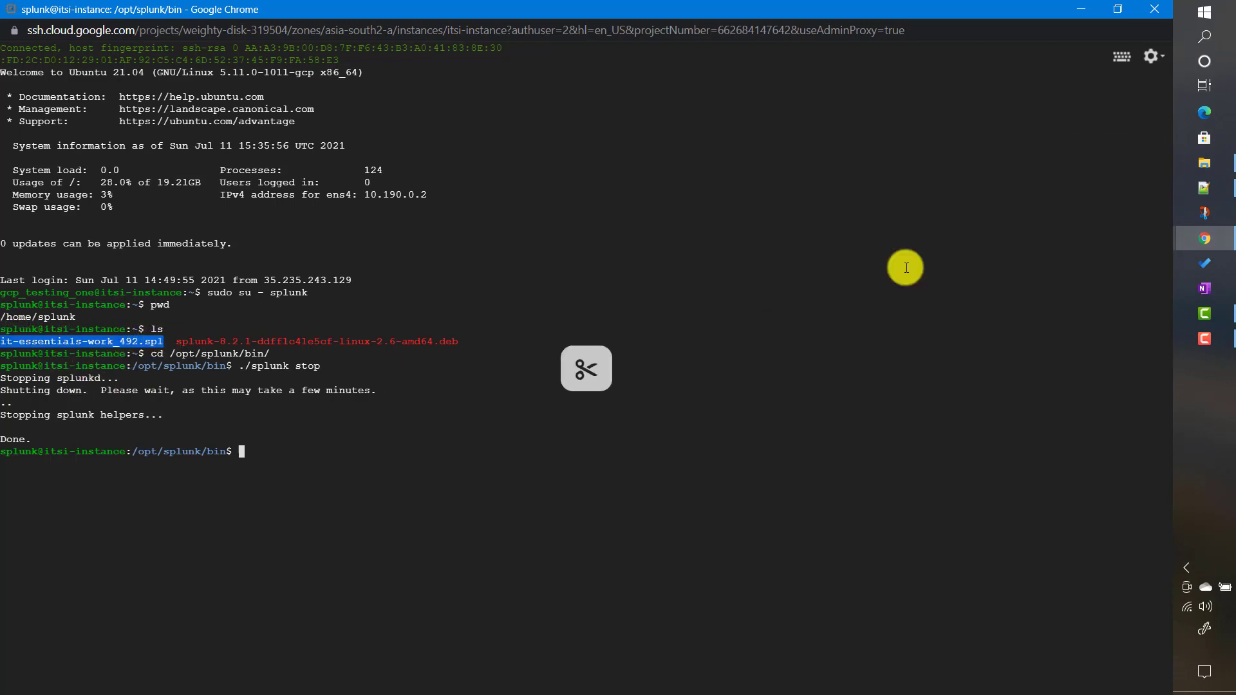
{"action": "left_click", "coordinate": [1204, 189]}
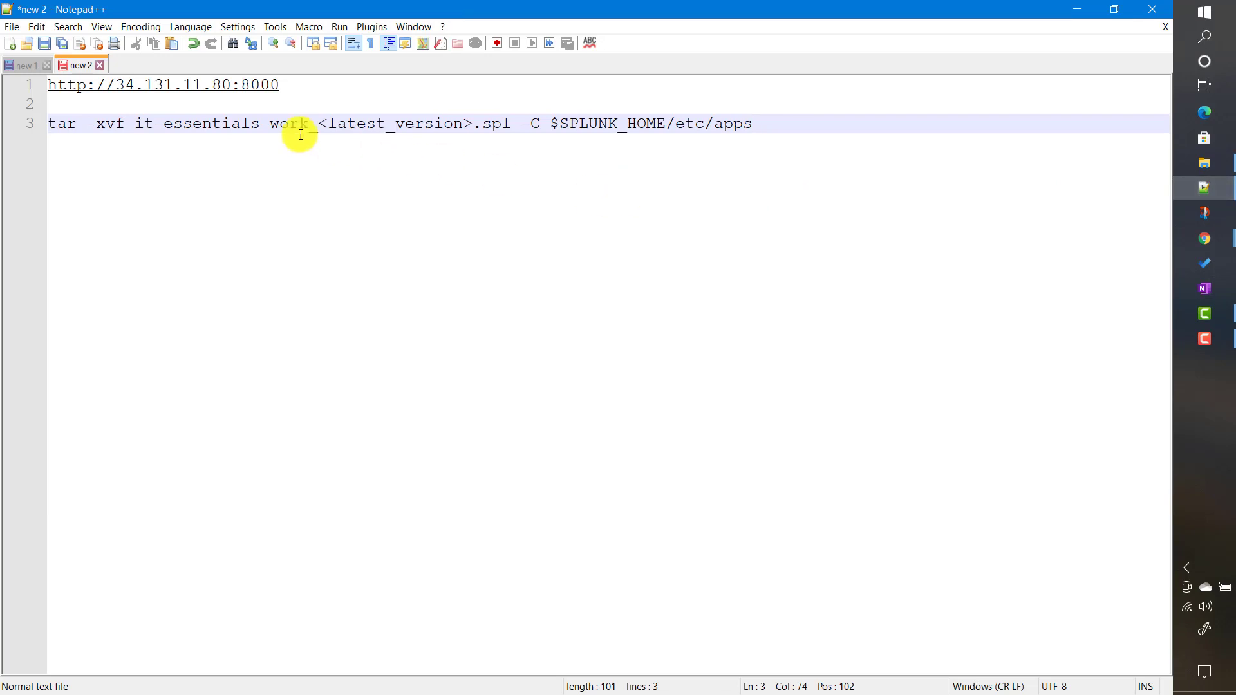
{"action": "left_click", "coordinate": [320, 122]}
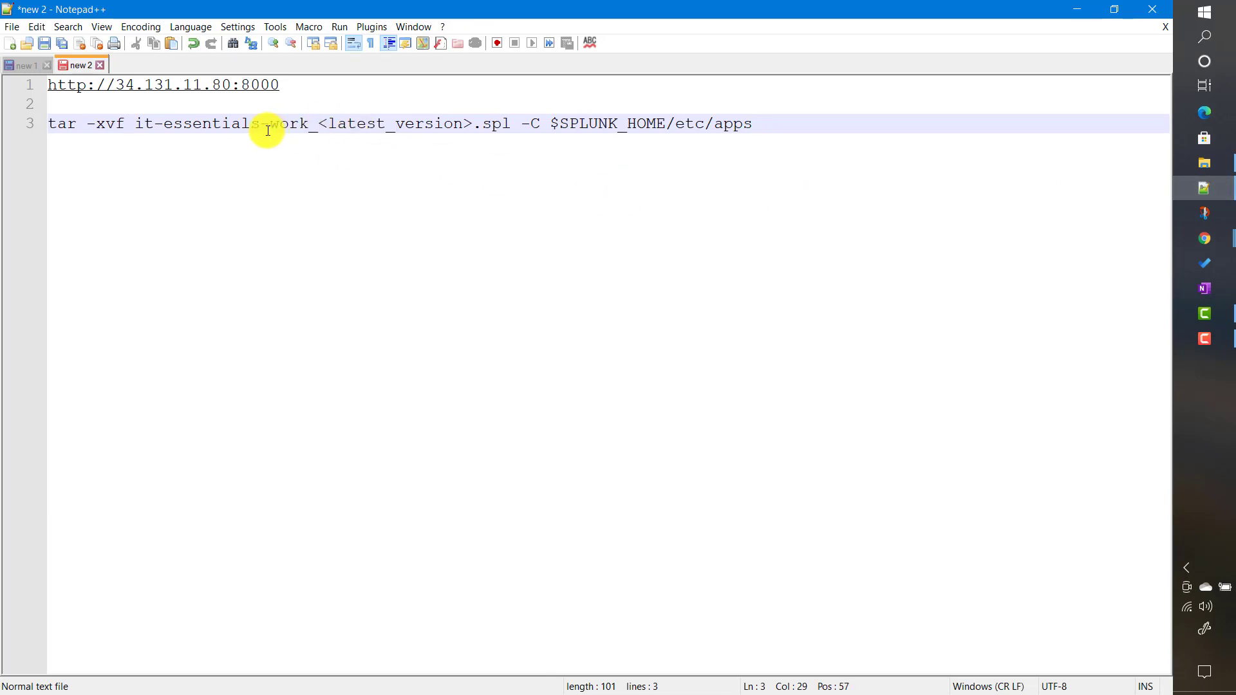
{"action": "left_click", "coordinate": [134, 123]}
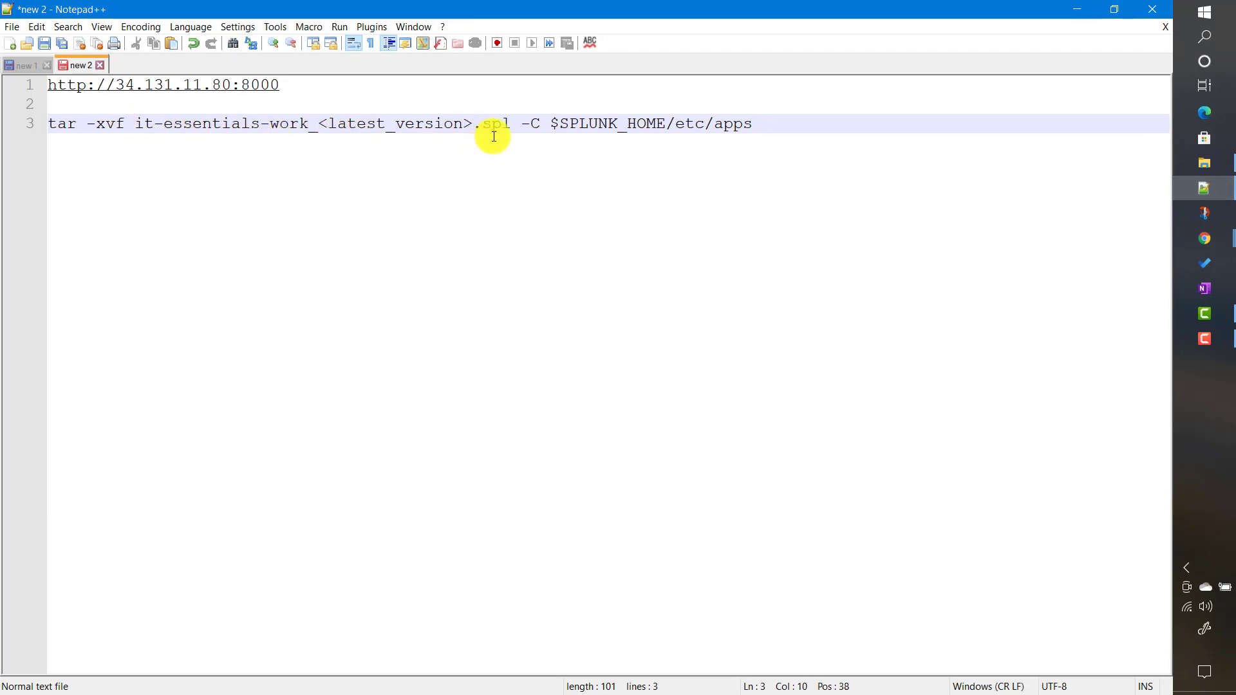
{"action": "left_click", "coordinate": [514, 122], "text": "shift"}
{"action": "type", "text": "it-essentials-work_492.spl"}
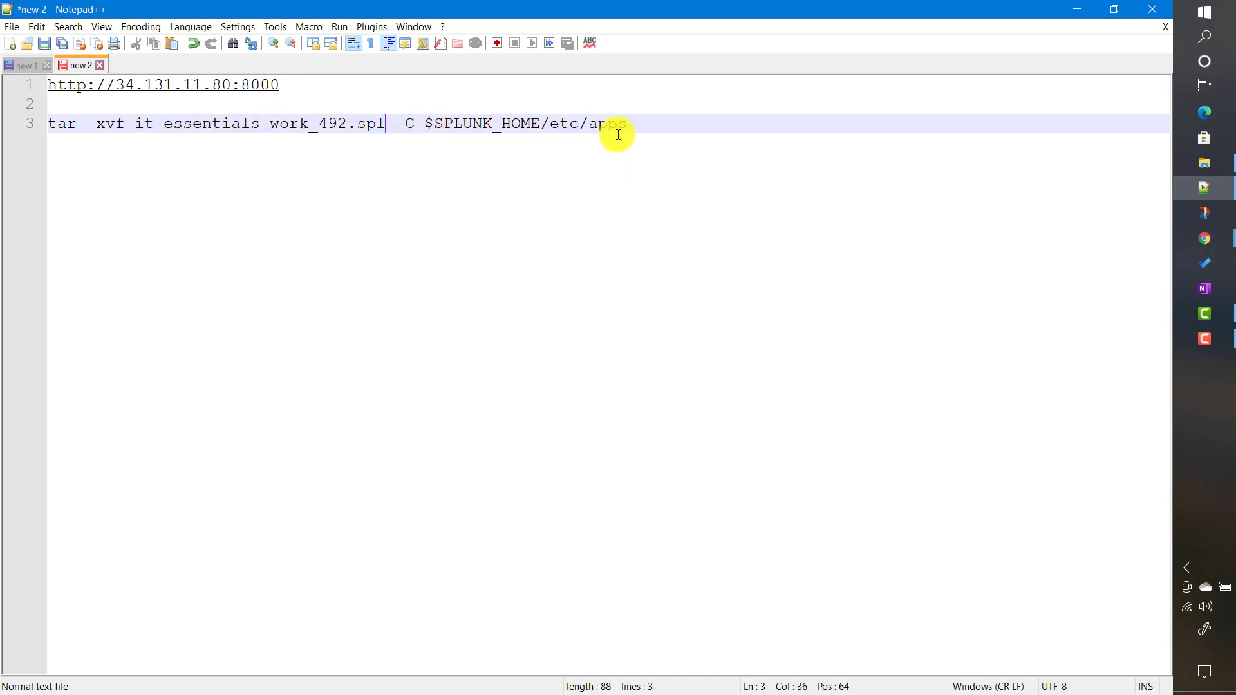
Replace $SPLUNK_HOME in the tar command with /opt/splunk so the target path reads /opt/splunk/etc/apps.
{"action": "double_click", "coordinate": [449, 127]}
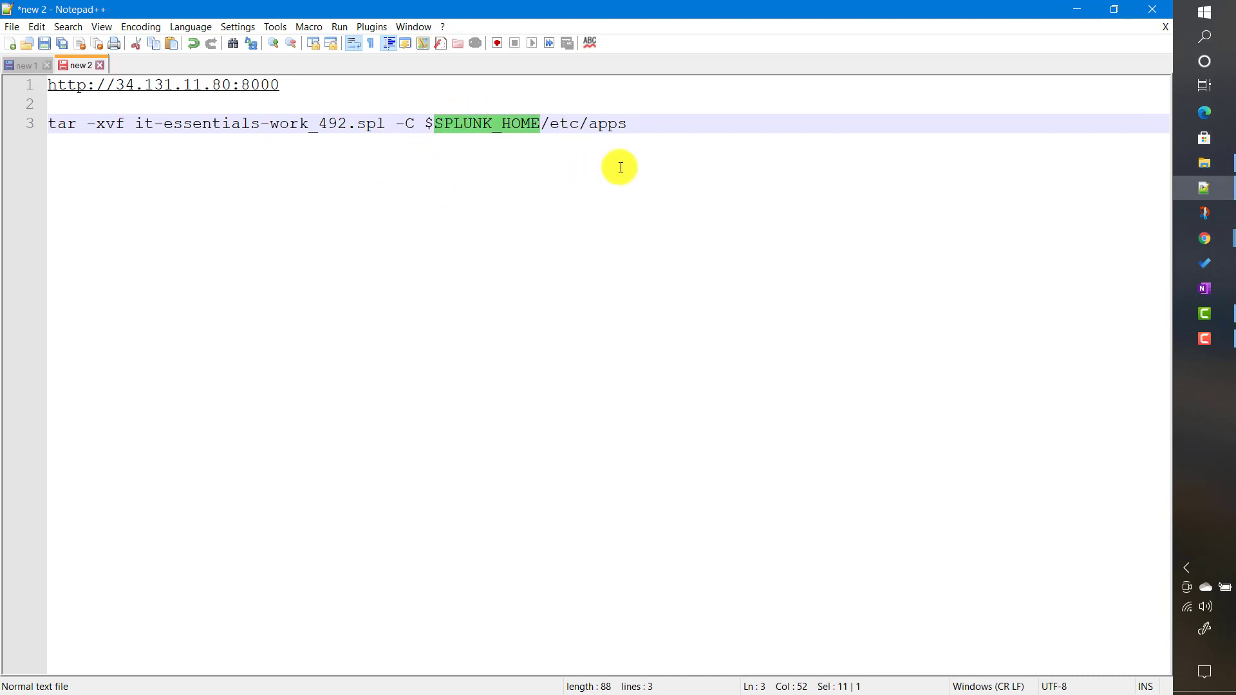
{"action": "key", "text": "BackSpace"}
{"action": "key", "text": "BackSpace"}
{"action": "type", "text": "opt"}
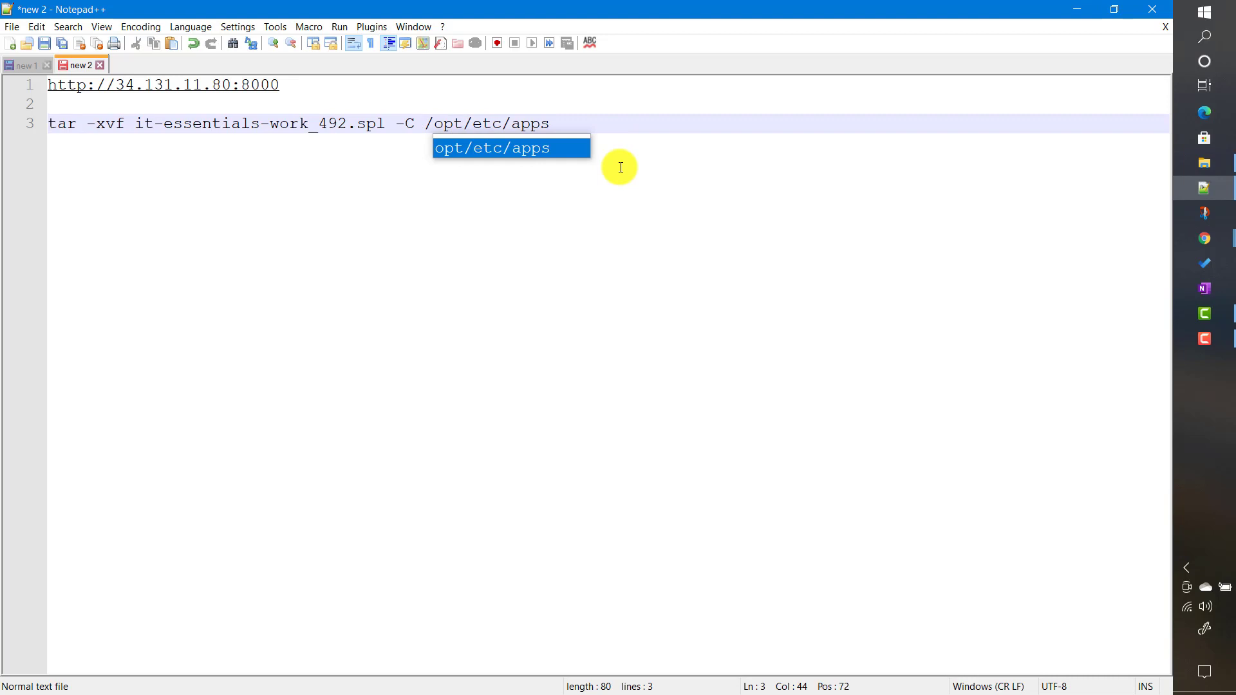
{"action": "type", "text": "/splunk"}
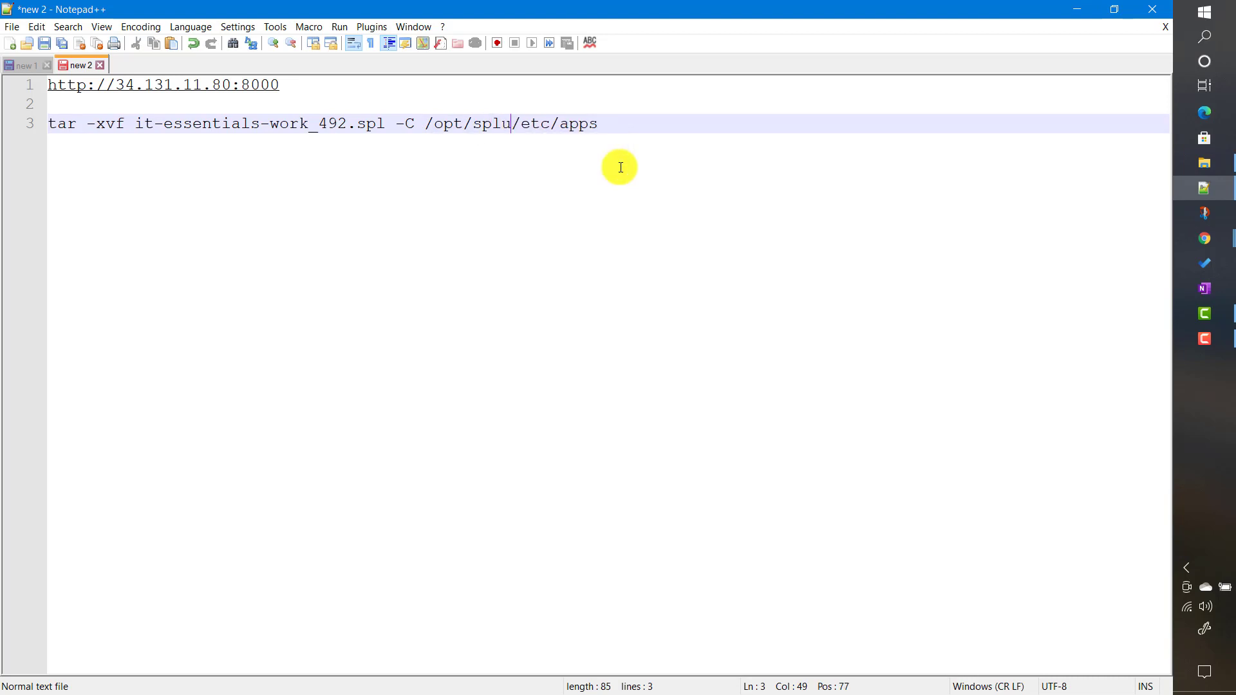
Try to run tar -xvf it-essentials-work_492.spl -C /opt/splunk/etc/apps in the SSH session, copying the command from Notepad++.
{"action": "triple_click", "coordinate": [629, 123]}
{"action": "key", "text": "ctrl+c"}
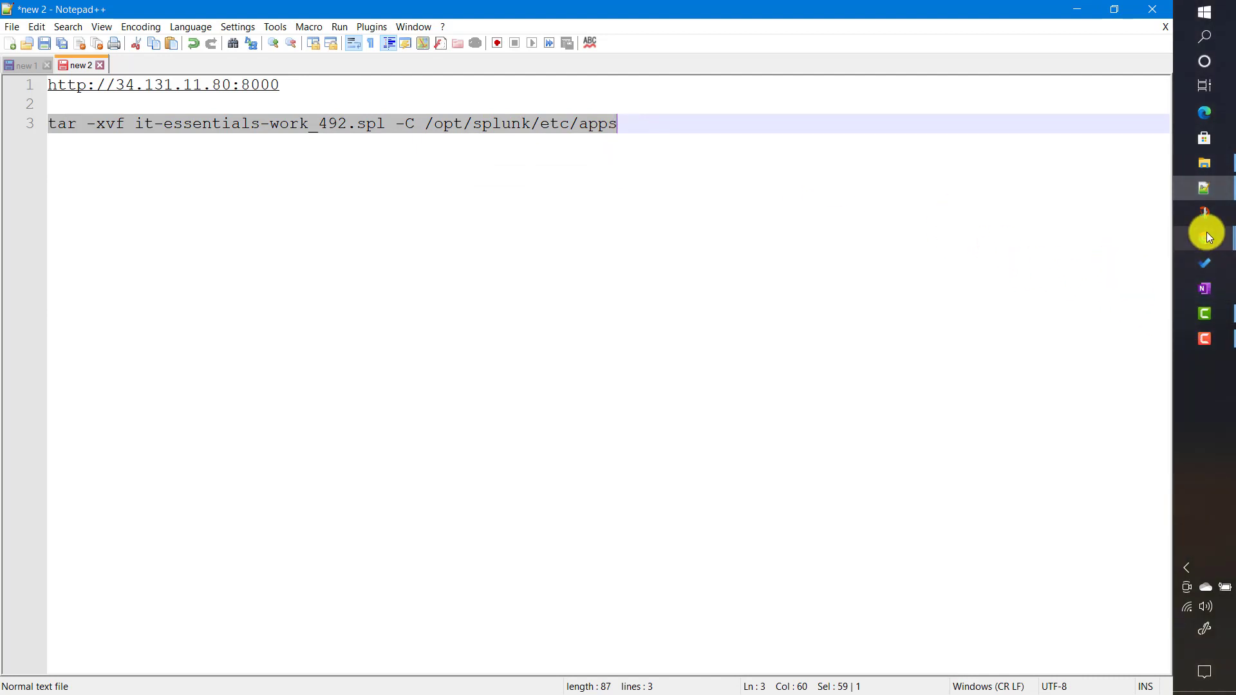
{"action": "mouse_move", "coordinate": [1208, 236]}
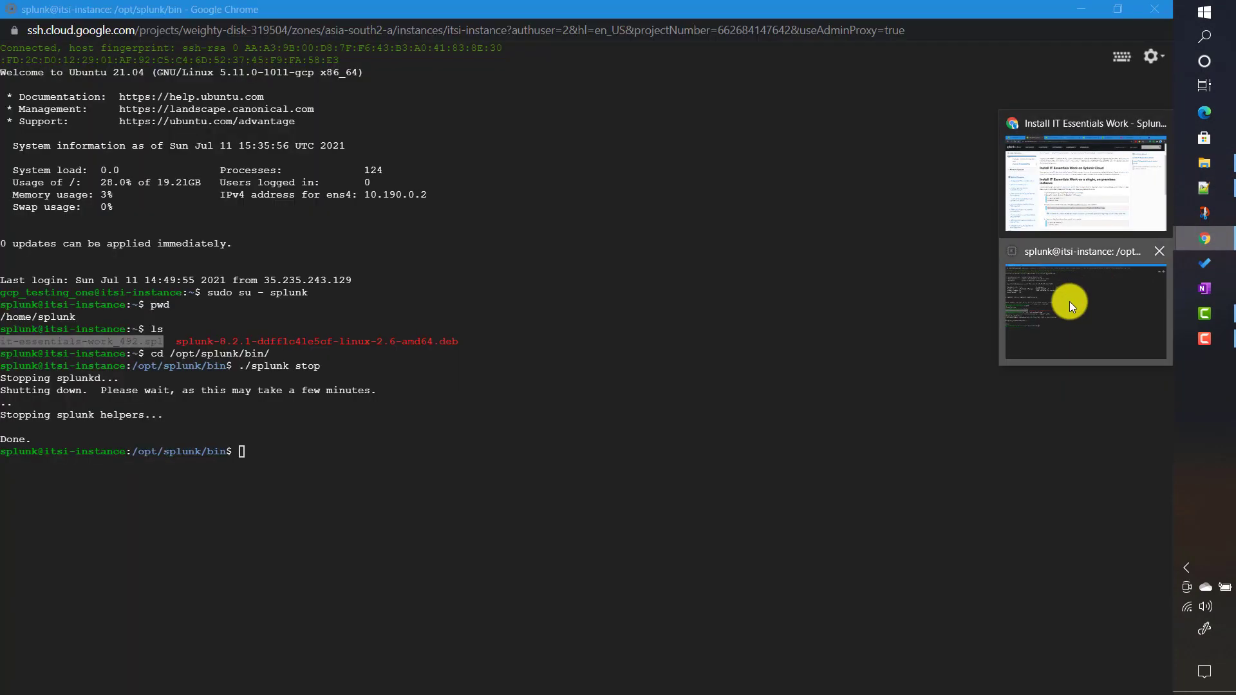
{"action": "left_click", "coordinate": [1069, 302]}
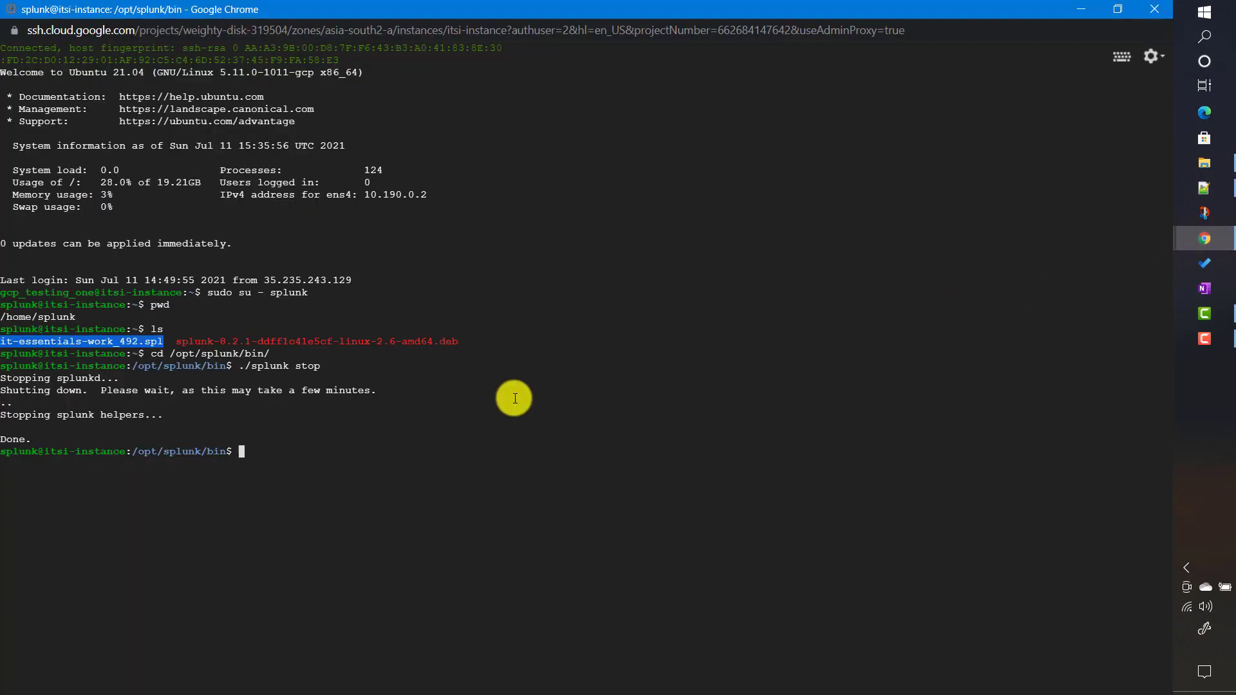
{"action": "key", "text": "ctrl+v"}
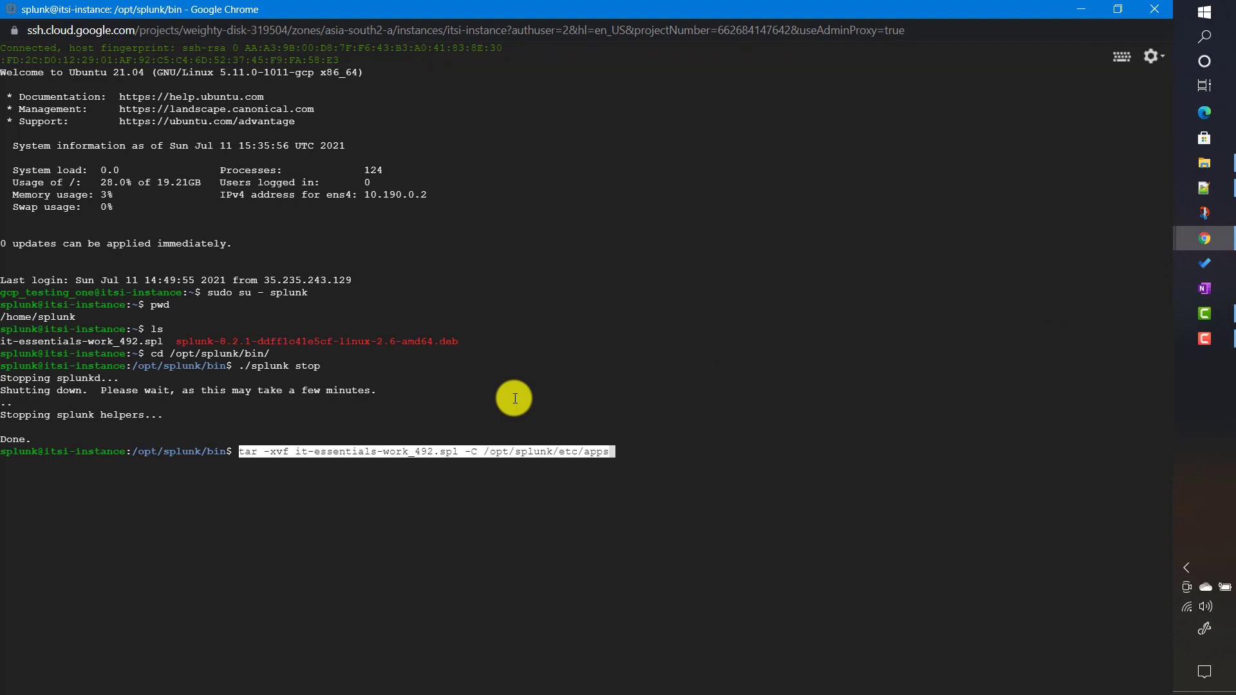
{"action": "key", "text": "Return"}
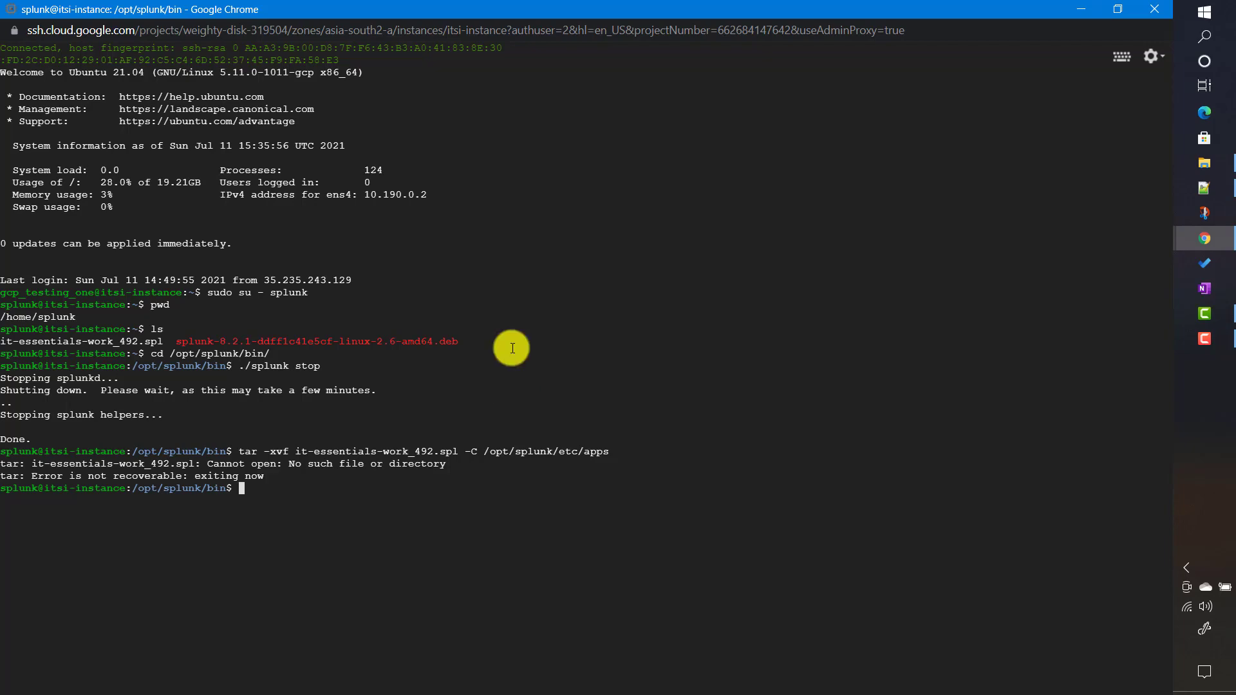
Return to Notepad++ and add the path /home/splunk/ in front of it-essentials-work_492.spl in the tar command.
{"action": "left_click", "coordinate": [1204, 189]}
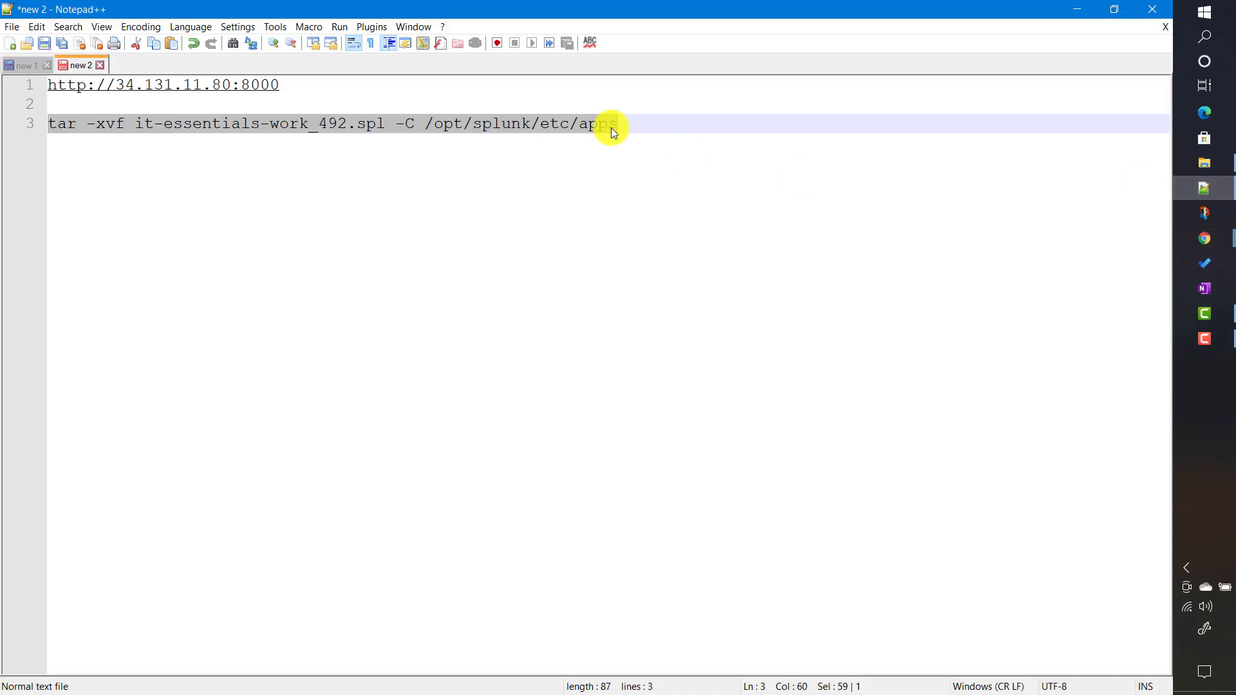
{"action": "left_click", "coordinate": [138, 123]}
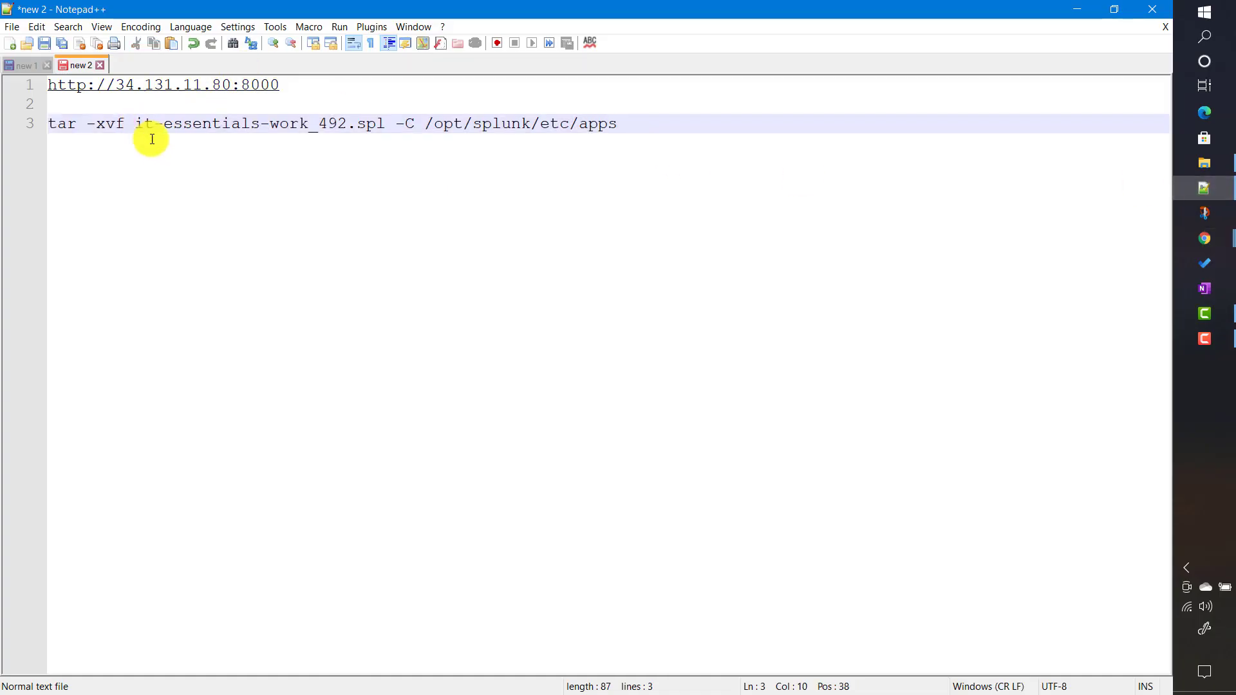
{"action": "type", "text": "/home/splun"}
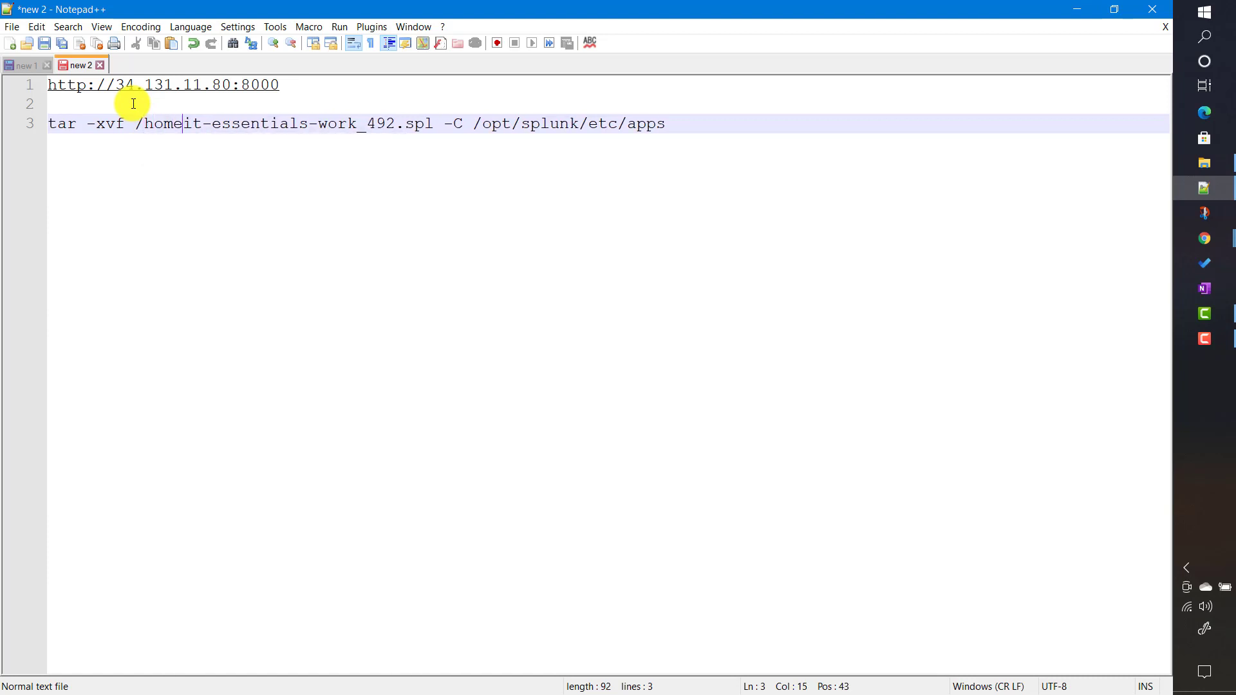
{"action": "type", "text": "k"}
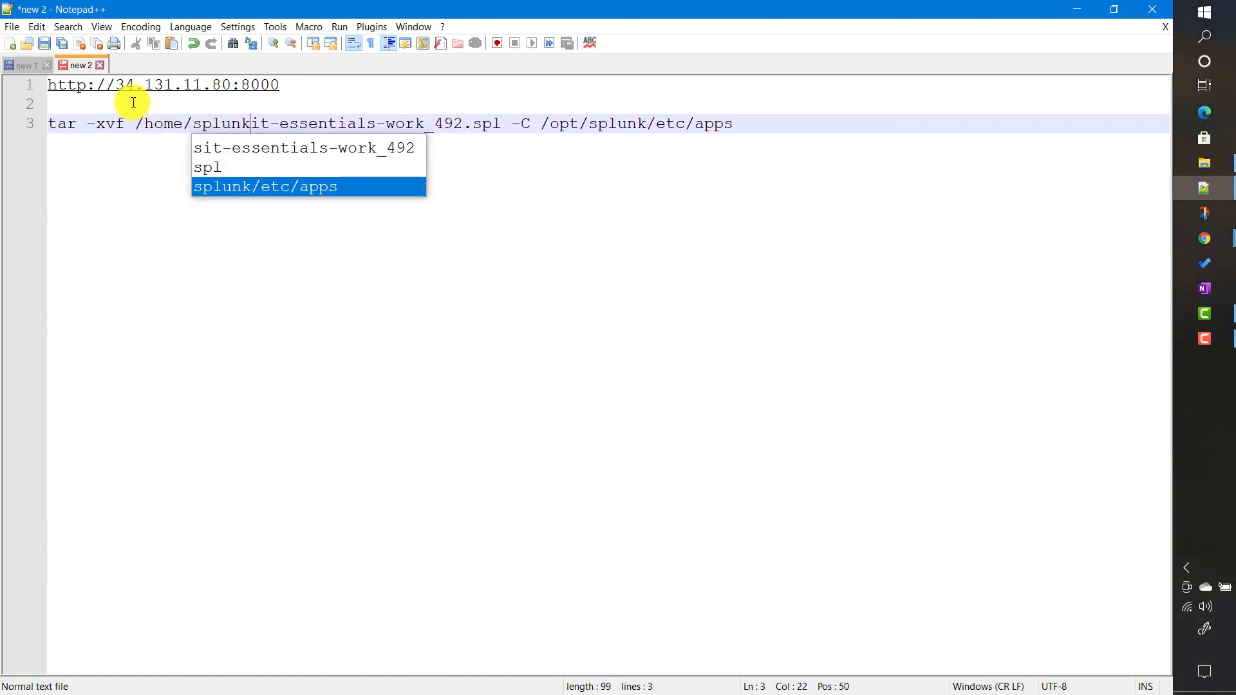
{"action": "type", "text": "/"}
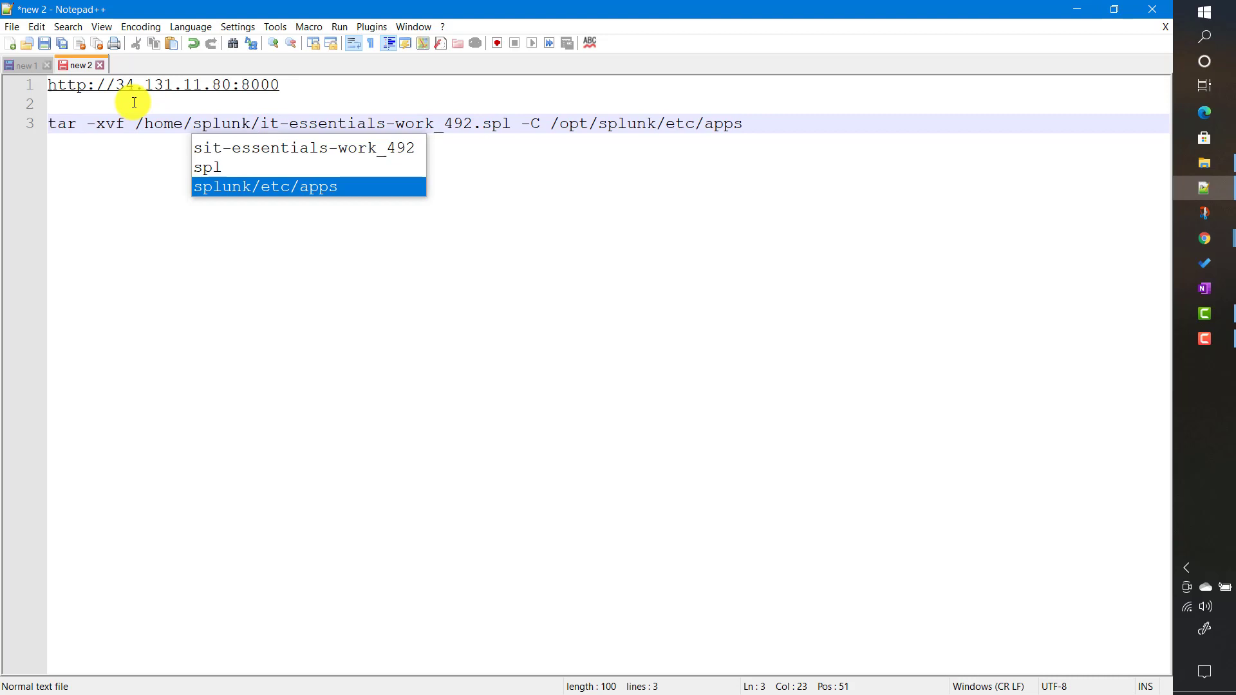
Copy the tar command with the /home/splunk/ path from Notepad++ and run it in the SSH session to extract the package into /opt/splunk/etc/apps.
{"action": "left_click", "coordinate": [774, 123]}
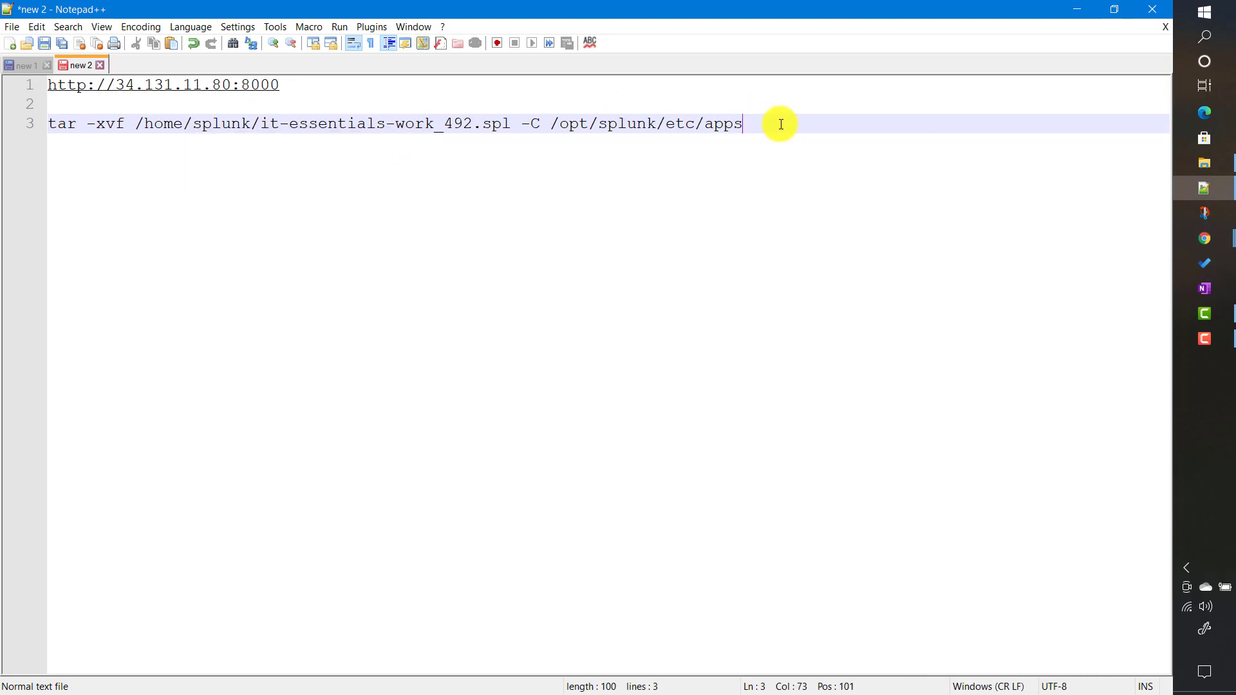
{"action": "left_click", "coordinate": [45, 123], "text": "shift"}
{"action": "key", "text": "ctrl+c"}
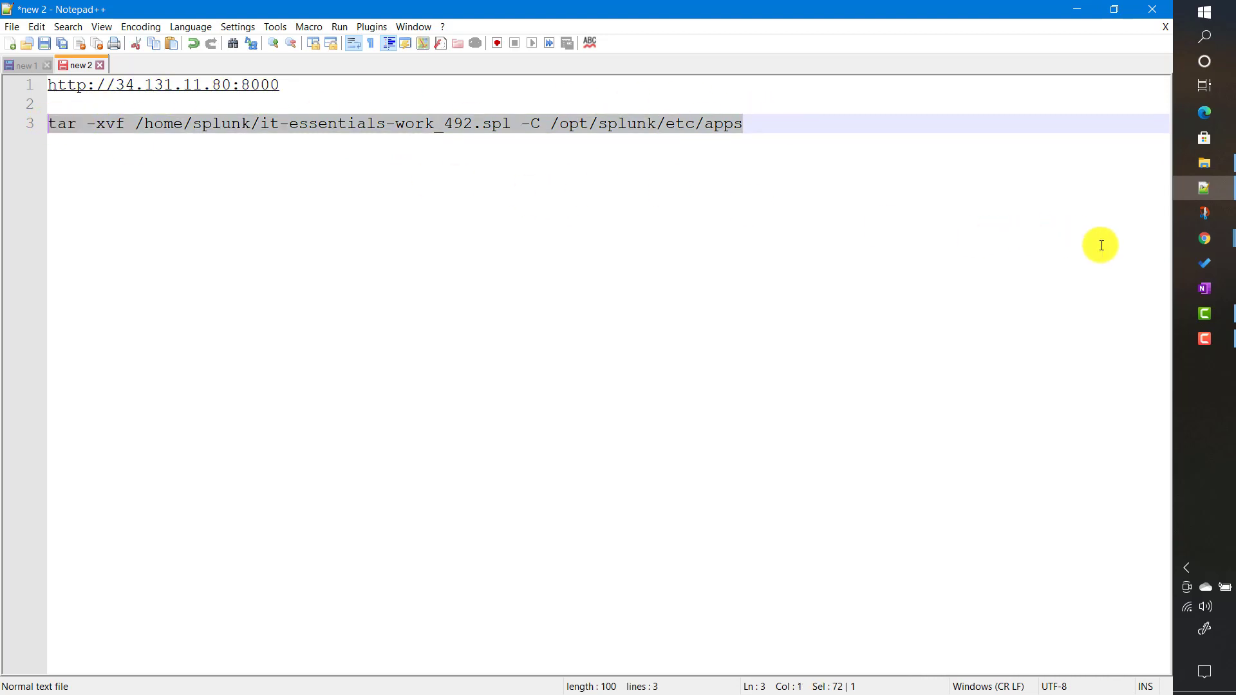
{"action": "left_click", "coordinate": [1222, 239]}
{"action": "left_click", "coordinate": [1087, 293]}
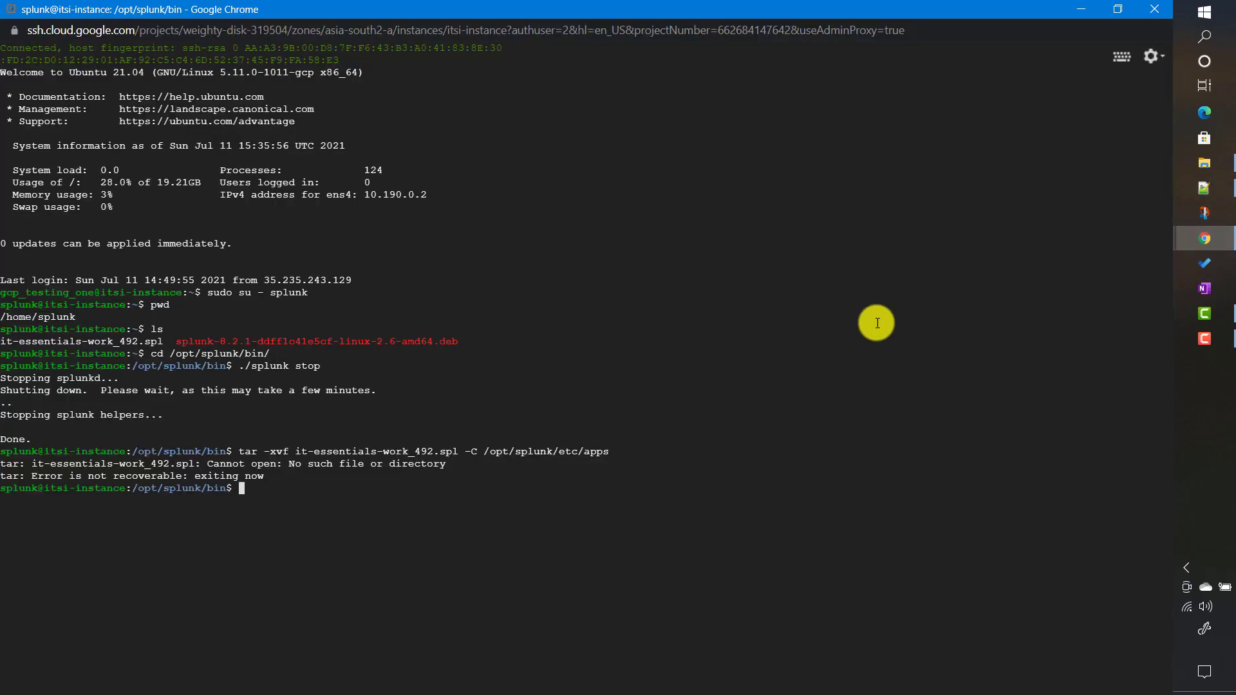
{"action": "key", "text": "ctrl+v"}
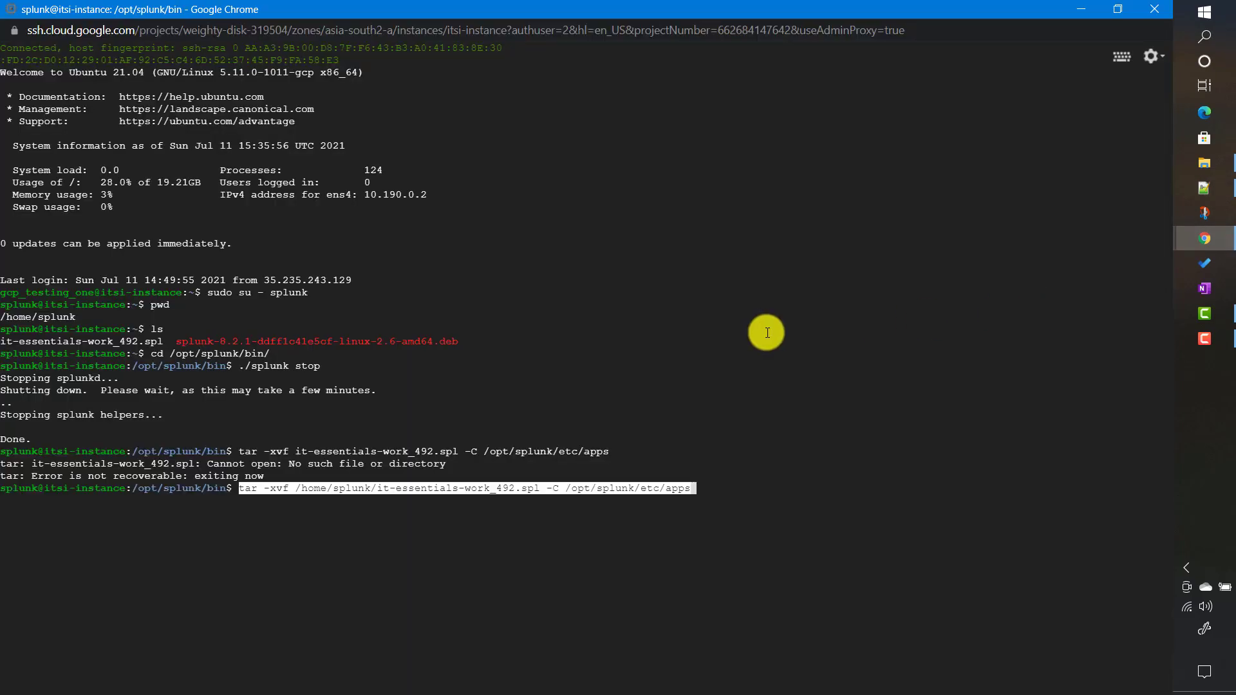
{"action": "key", "text": "Return"}
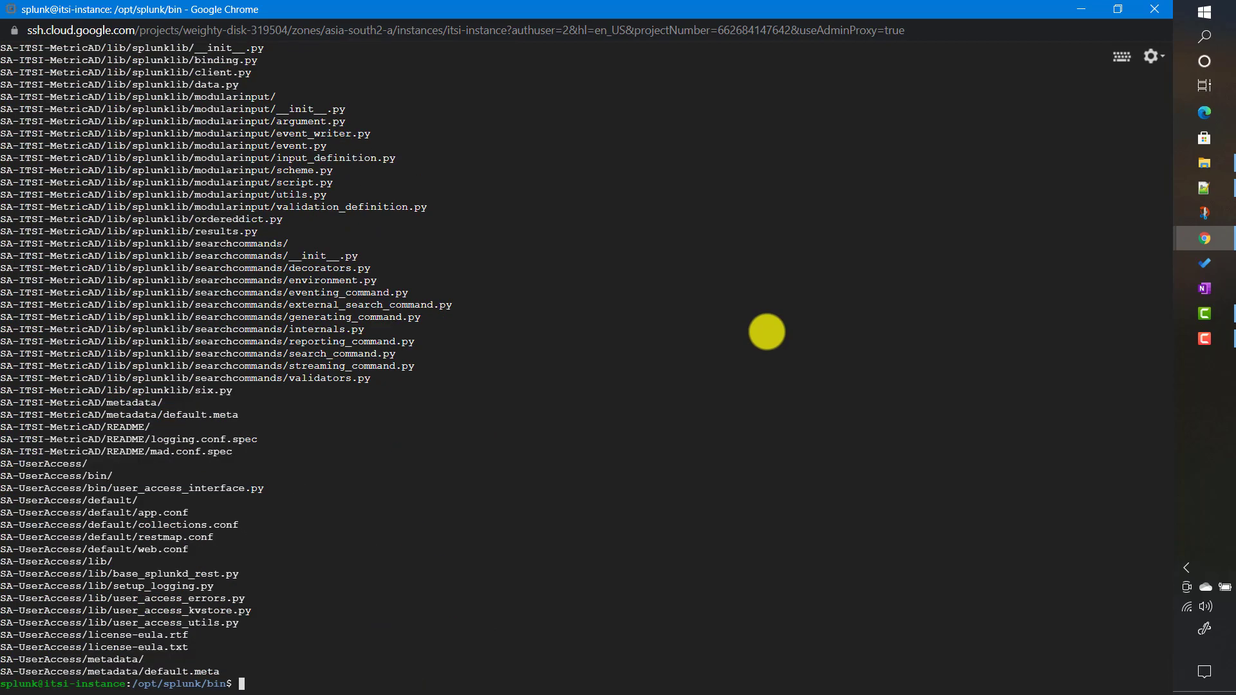
Clear the terminal output in the SSH session.
{"action": "type", "text": "cd"}
{"action": "key", "text": "BackSpace"}
{"action": "key", "text": "BackSpace"}
{"action": "key", "text": "BackSpace"}
{"action": "type", "text": "clear"}
{"action": "key", "text": "Return"}
{"action": "key", "text": "Return"}
{"action": "key", "text": "Return"}
{"action": "key", "text": "Return"}
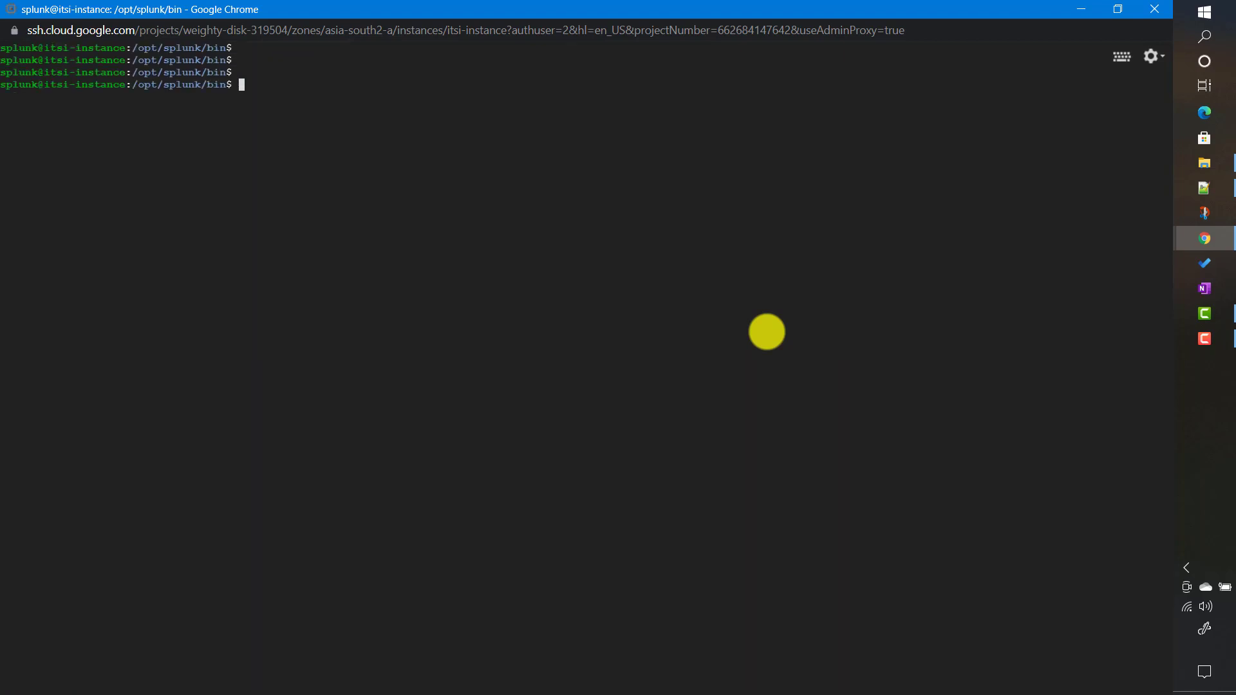
Print the working directory, move up one level, and change into etc/apps under /opt/splunk.
{"action": "type", "text": "pwd"}
{"action": "key", "text": "Return"}
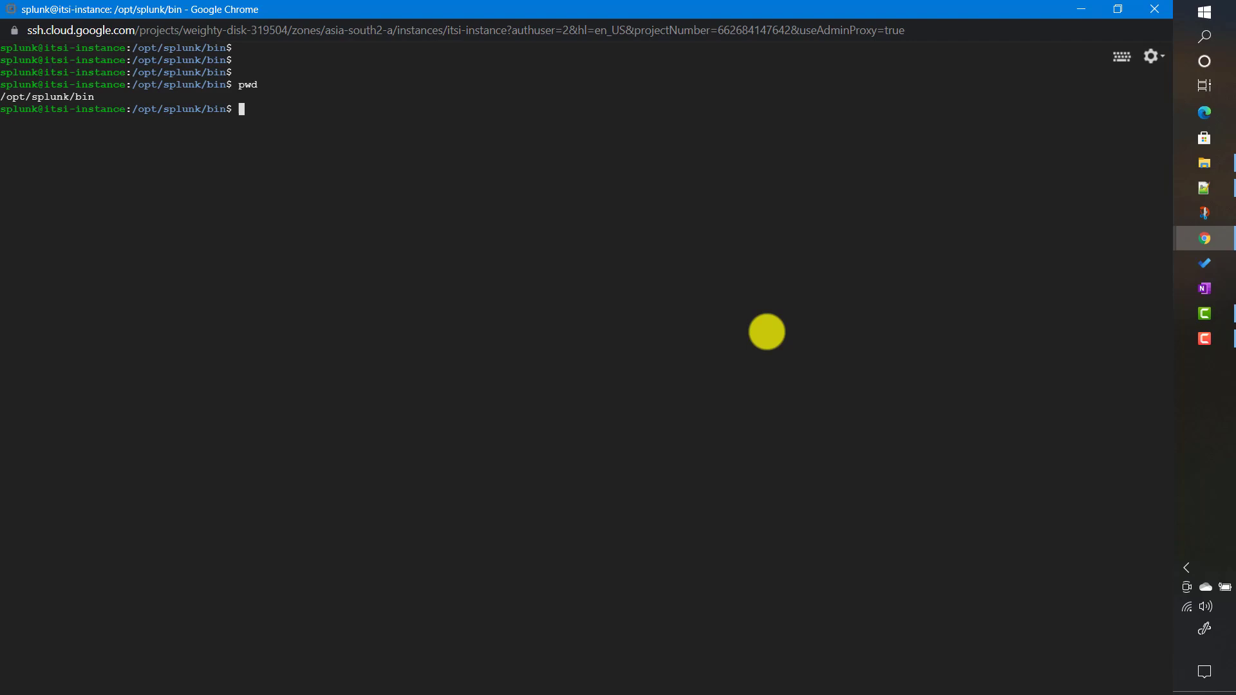
{"action": "type", "text": "cd .."}
{"action": "key", "text": "Return"}
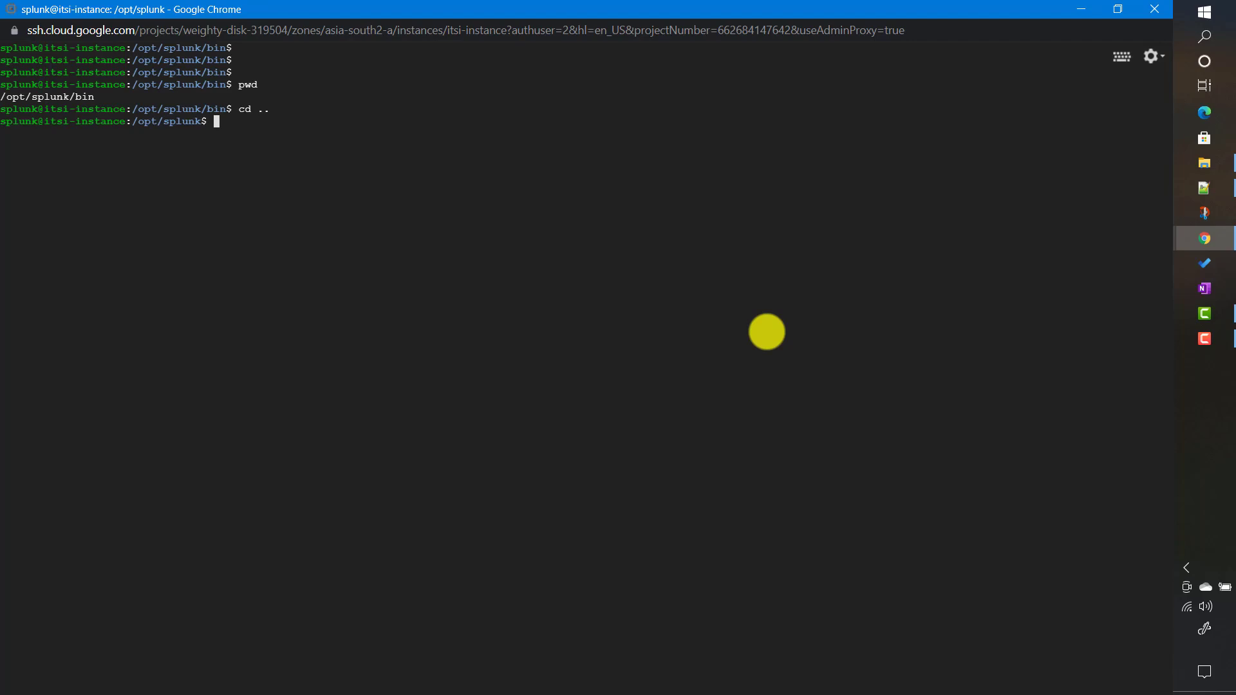
{"action": "type", "text": "cd et"}
{"action": "key", "text": "Tab"}
{"action": "type", "text": "a"}
{"action": "key", "text": "Tab"}
{"action": "key", "text": "Return"}
List the apps directory with ls -lrt and compare it with the extracted folders in Downloads in File Explorer.
{"action": "type", "text": "ls "}
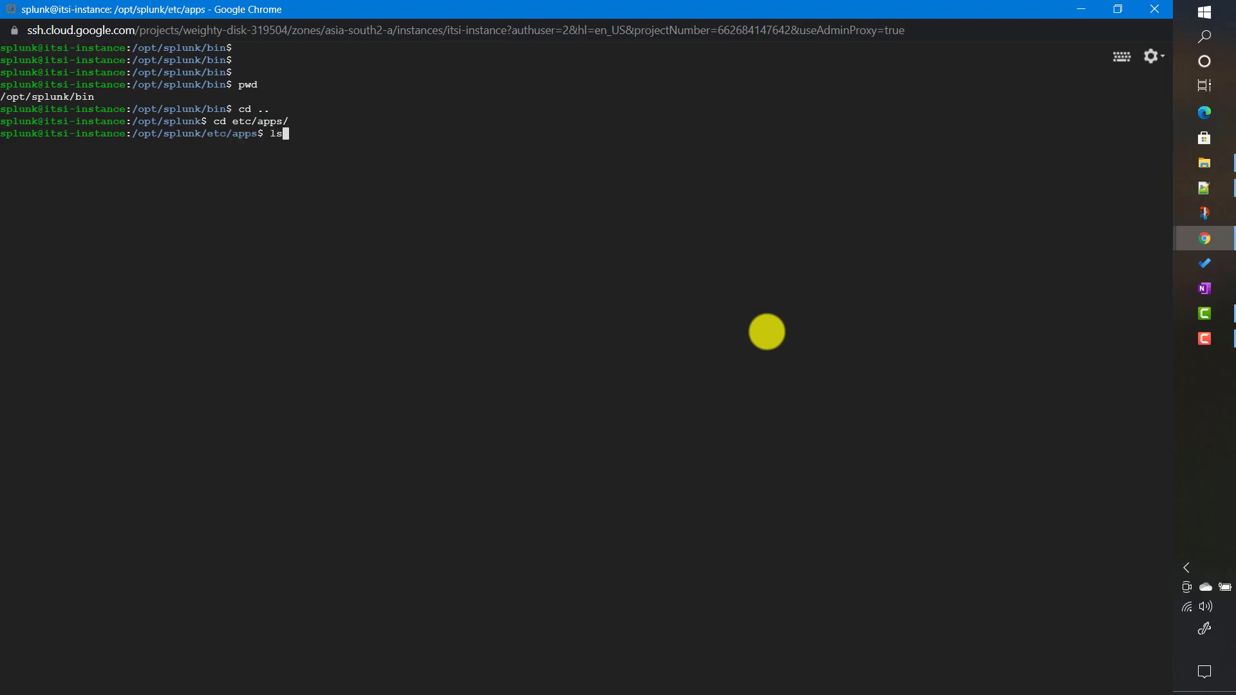
{"action": "type", "text": "-le"}
{"action": "key", "text": "Return"}
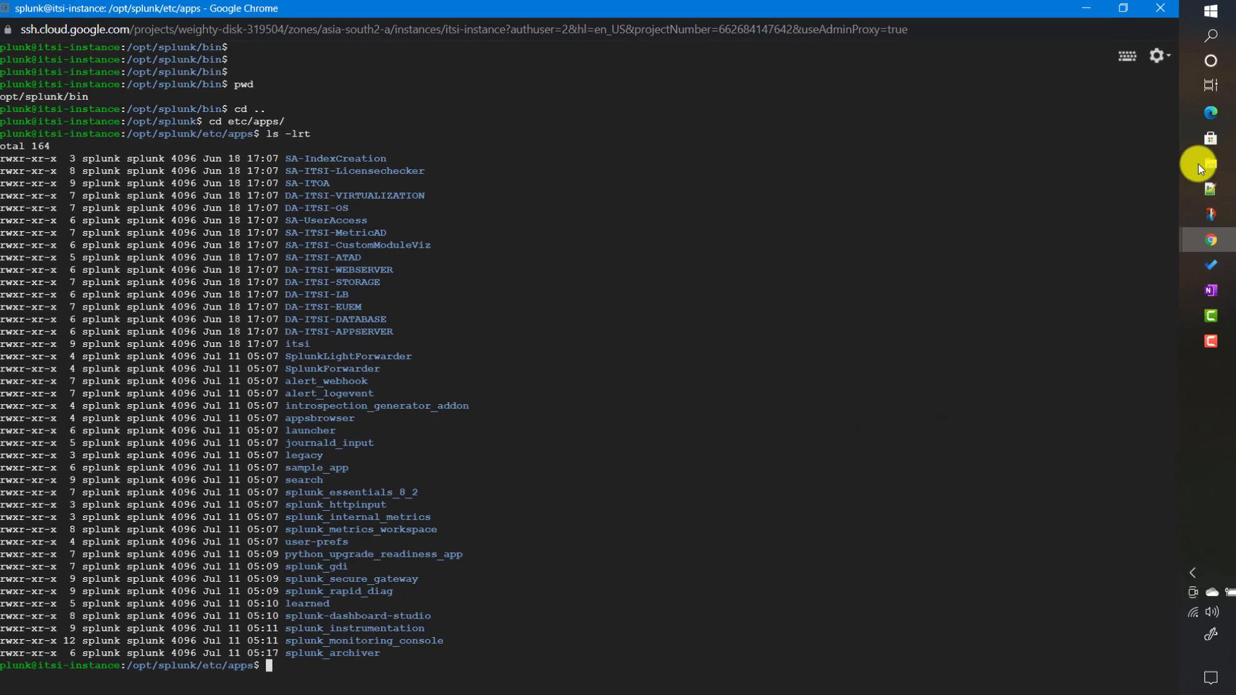
{"action": "left_click", "coordinate": [1200, 164]}
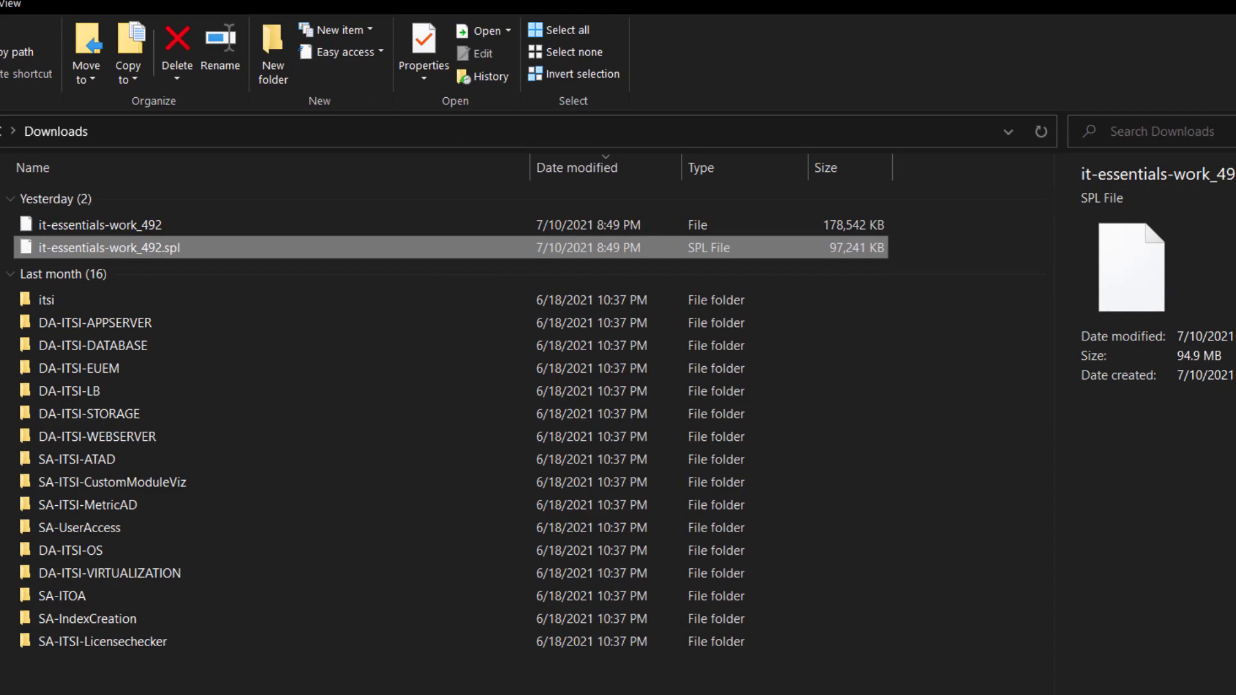
{"action": "left_click", "coordinate": [1150, 357]}
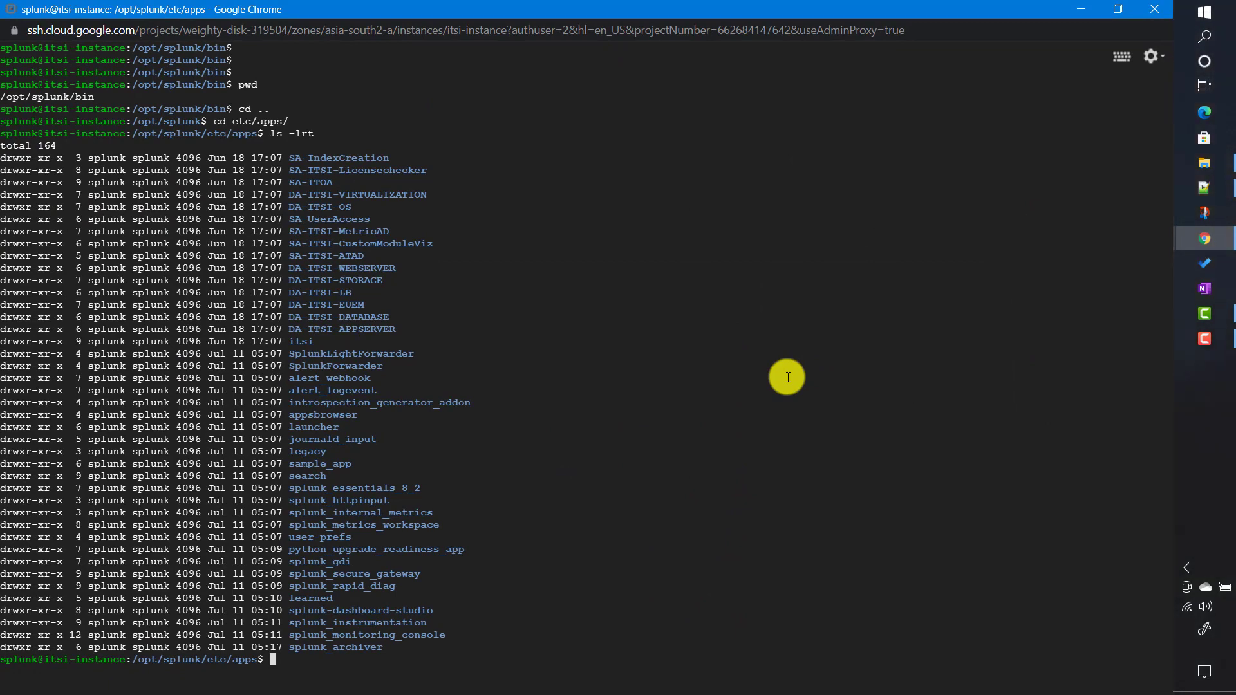
Return to /opt/splunk/bin in the SSH session by going up with cd ../.. and entering bin.
{"action": "type", "text": "cd ../.."}
{"action": "key", "text": "Return"}
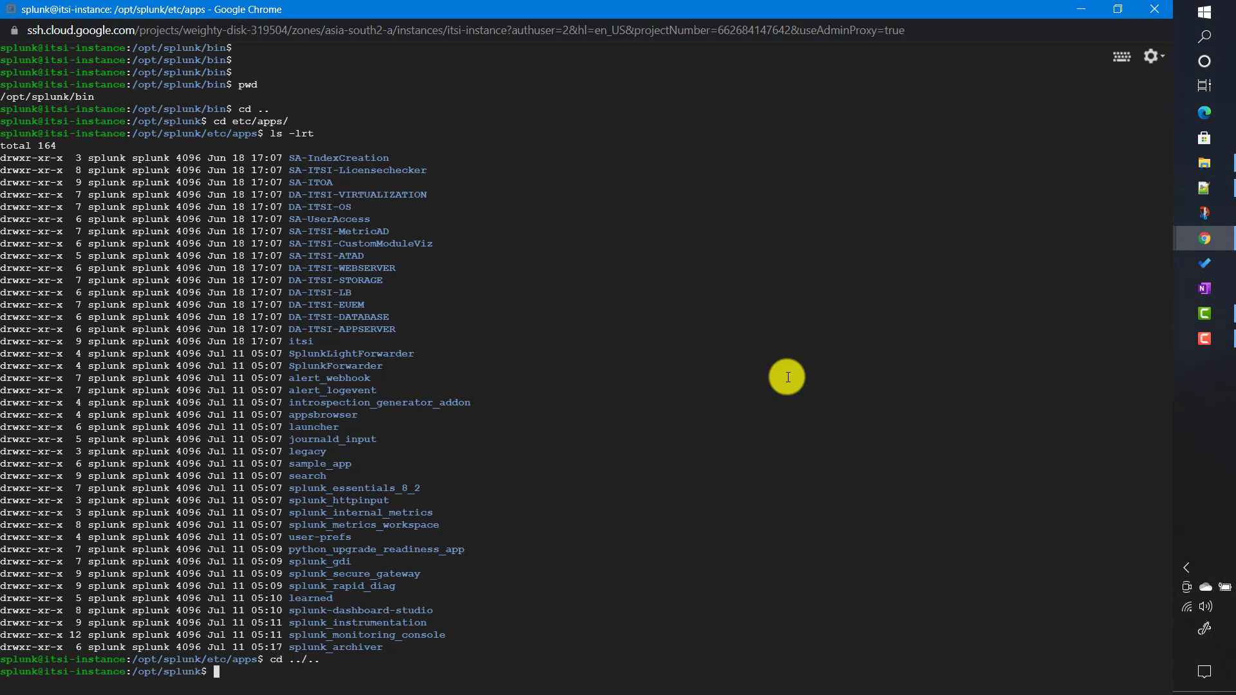
{"action": "type", "text": "cd "}
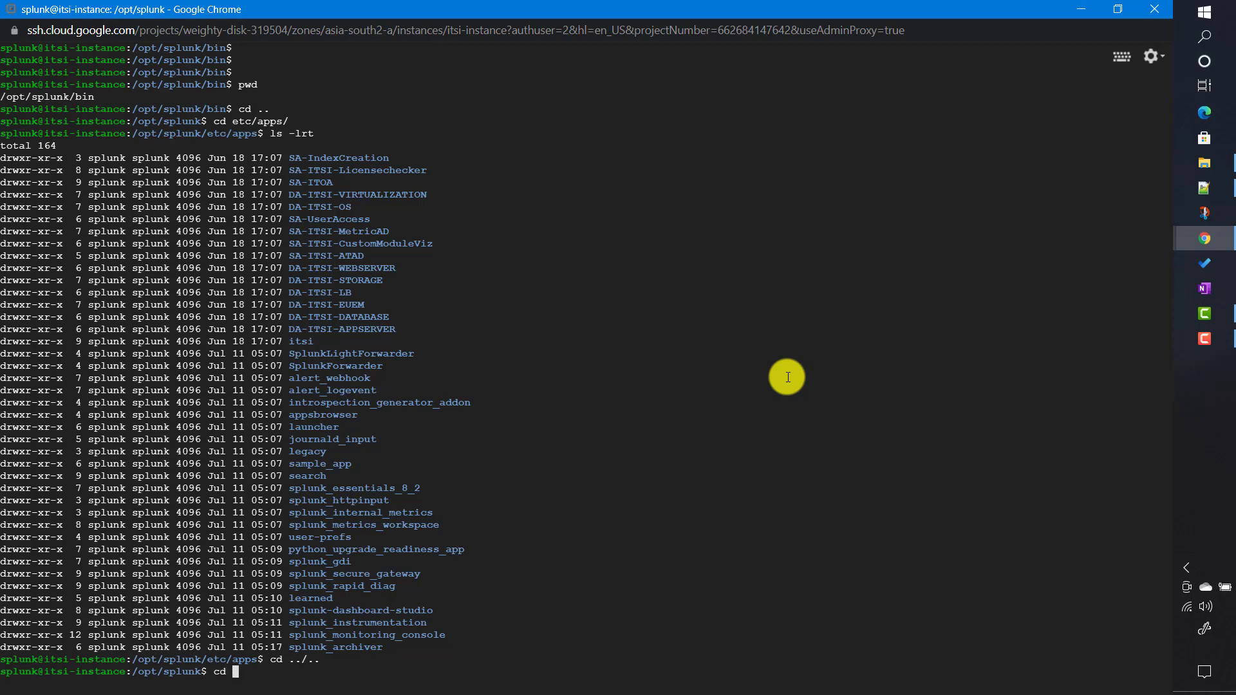
{"action": "type", "text": "bin"}
{"action": "key", "text": "Return"}
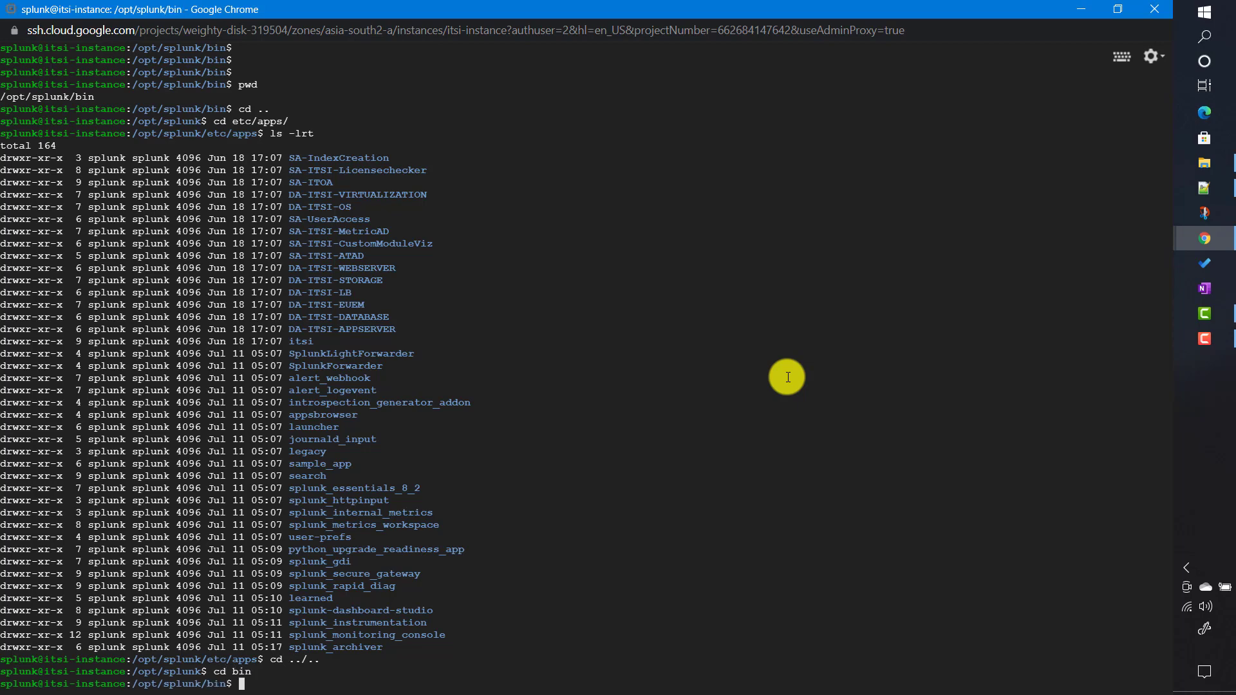
Clear the directory listing from the terminal in /opt/splunk/bin.
{"action": "type", "text": ".s"}
{"action": "key", "text": "BackSpace"}
{"action": "key", "text": "BackSpace"}
{"action": "type", "text": "cle"}
{"action": "key", "text": "Return"}
{"action": "key", "text": "Return"}
{"action": "key", "text": "Return"}
{"action": "key", "text": "Return"}
{"action": "key", "text": "Return"}
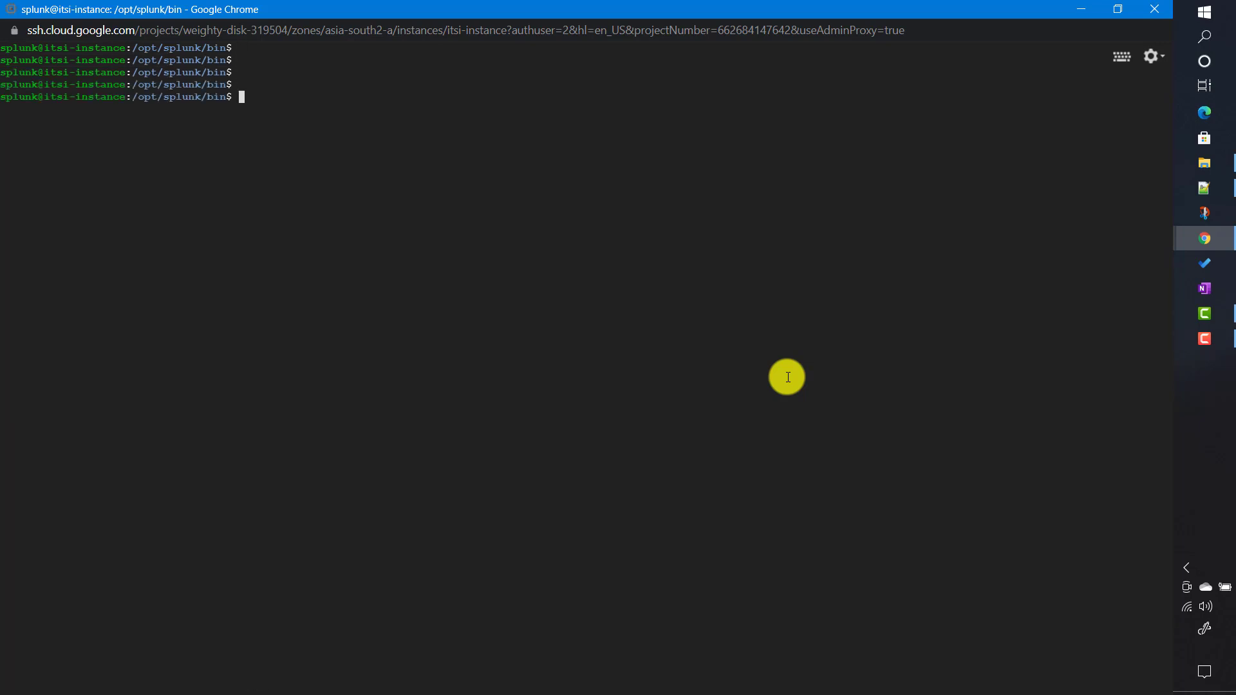
Start the Splunk server with ./splunk start, correcting the misspelled subcommand strt.
{"action": "type", "text": "./splunk strt"}
{"action": "key", "text": "Return"}
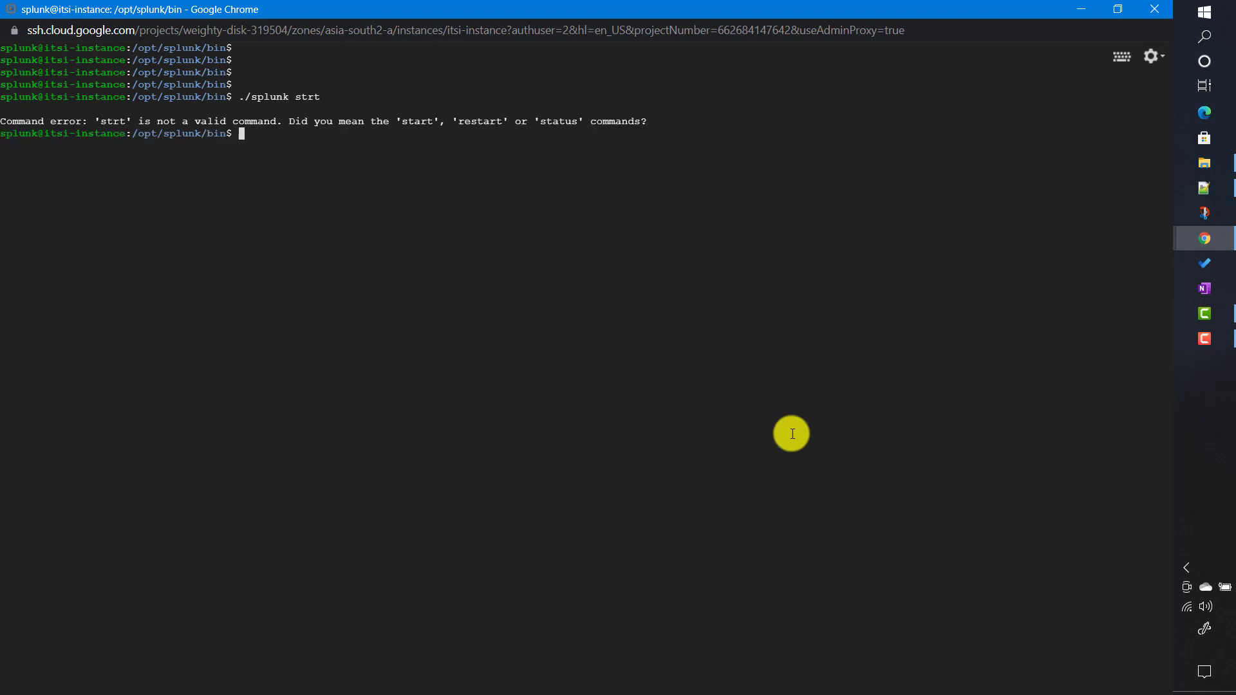
{"action": "key", "text": "Up"}
{"action": "type", "text": "a"}
{"action": "key", "text": "Return"}
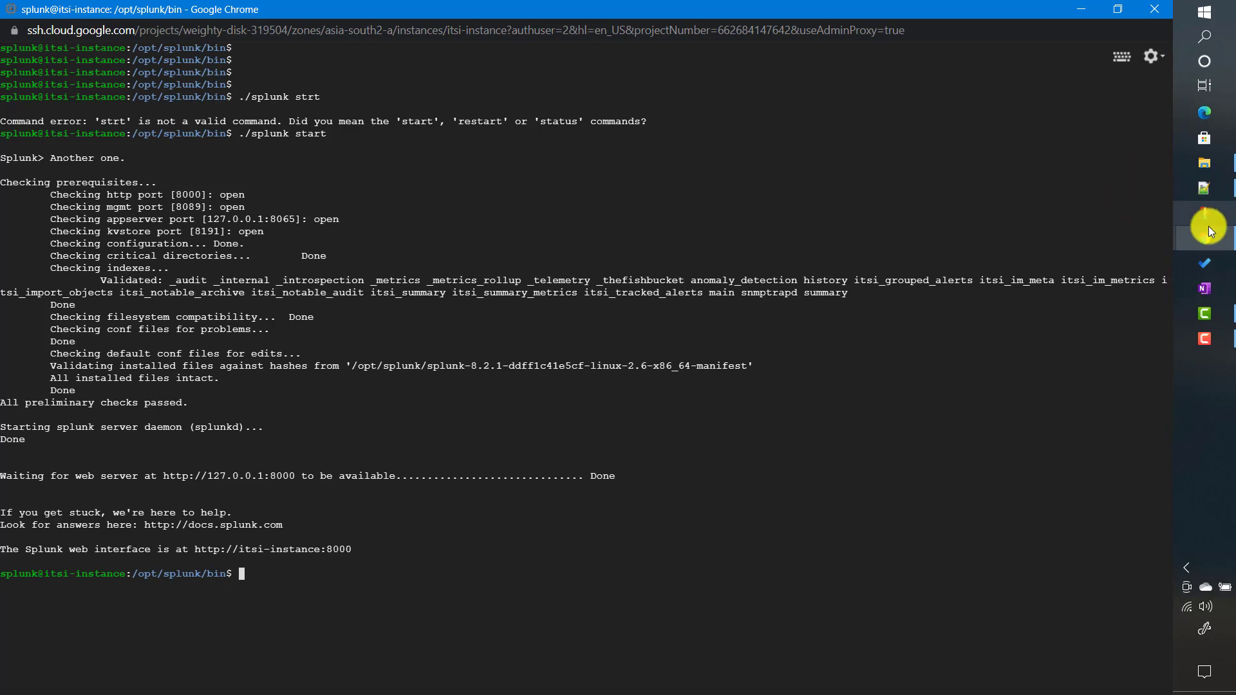
Switch to the Splunk Enterprise page in Chrome and sign in with the account's username and password.
{"action": "mouse_move", "coordinate": [1205, 236]}
{"action": "left_click", "coordinate": [1064, 205]}
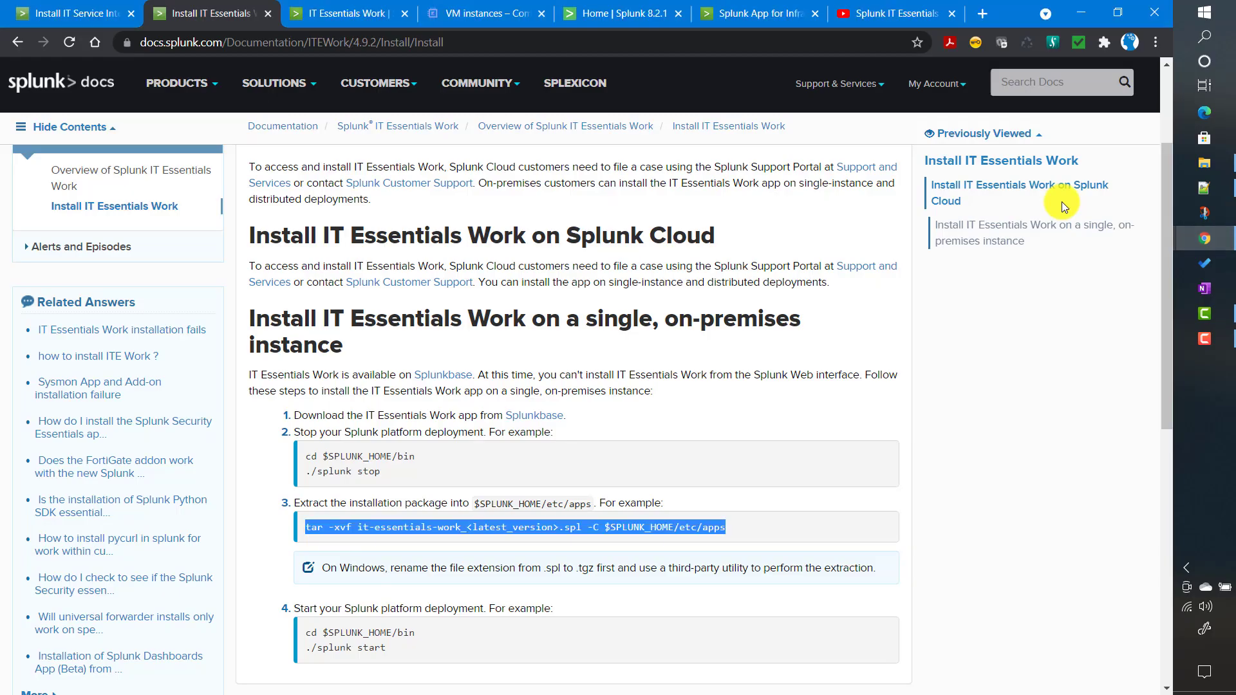
{"action": "left_click", "coordinate": [737, 9]}
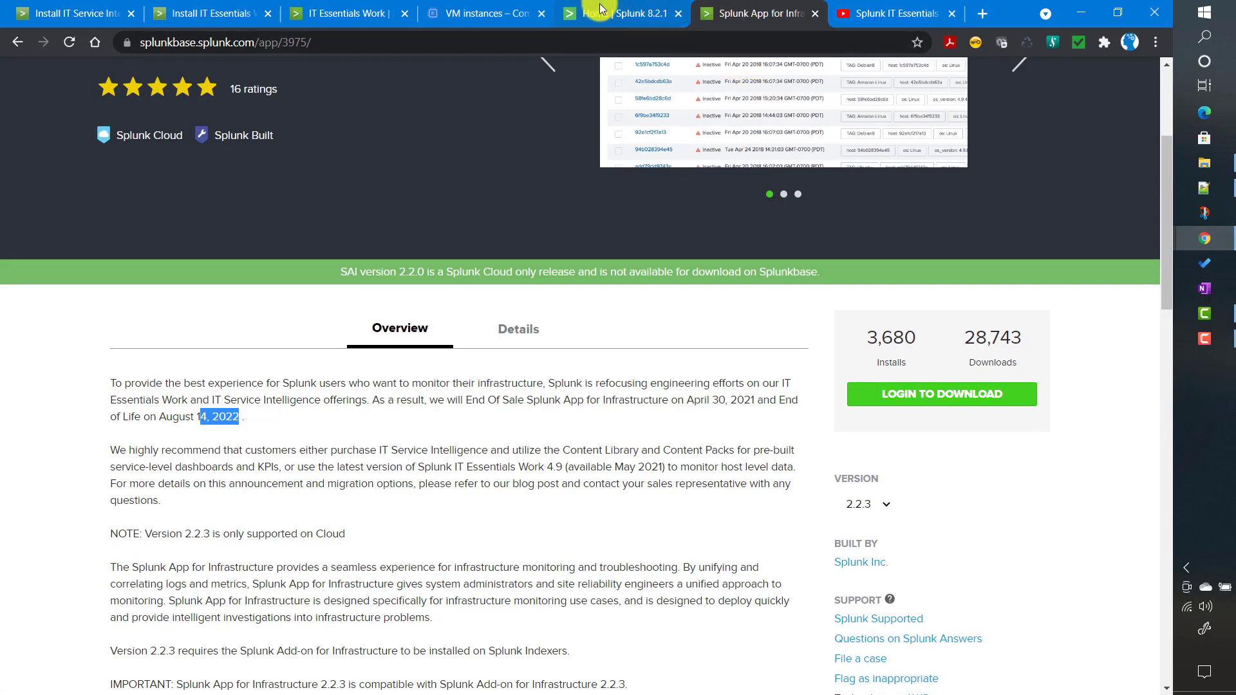
{"action": "left_click", "coordinate": [661, 25]}
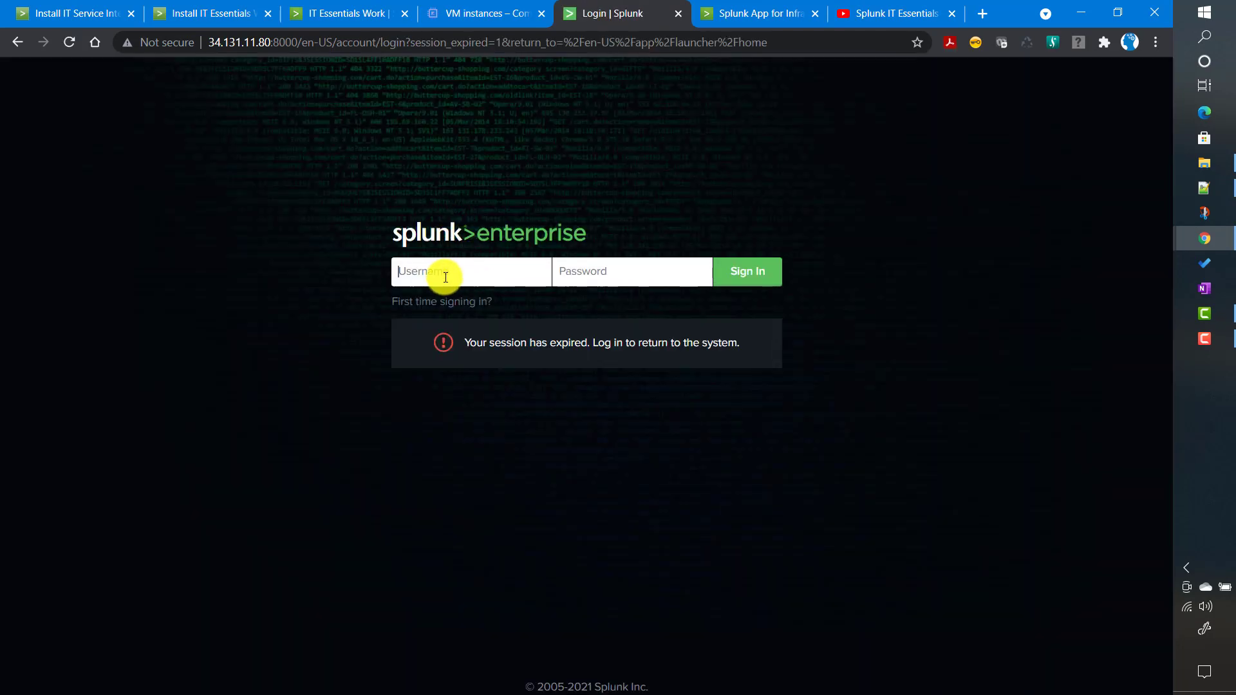
{"action": "type", "text": "a"}
{"action": "type", "text": "•••"}
{"action": "key", "text": "Return"}
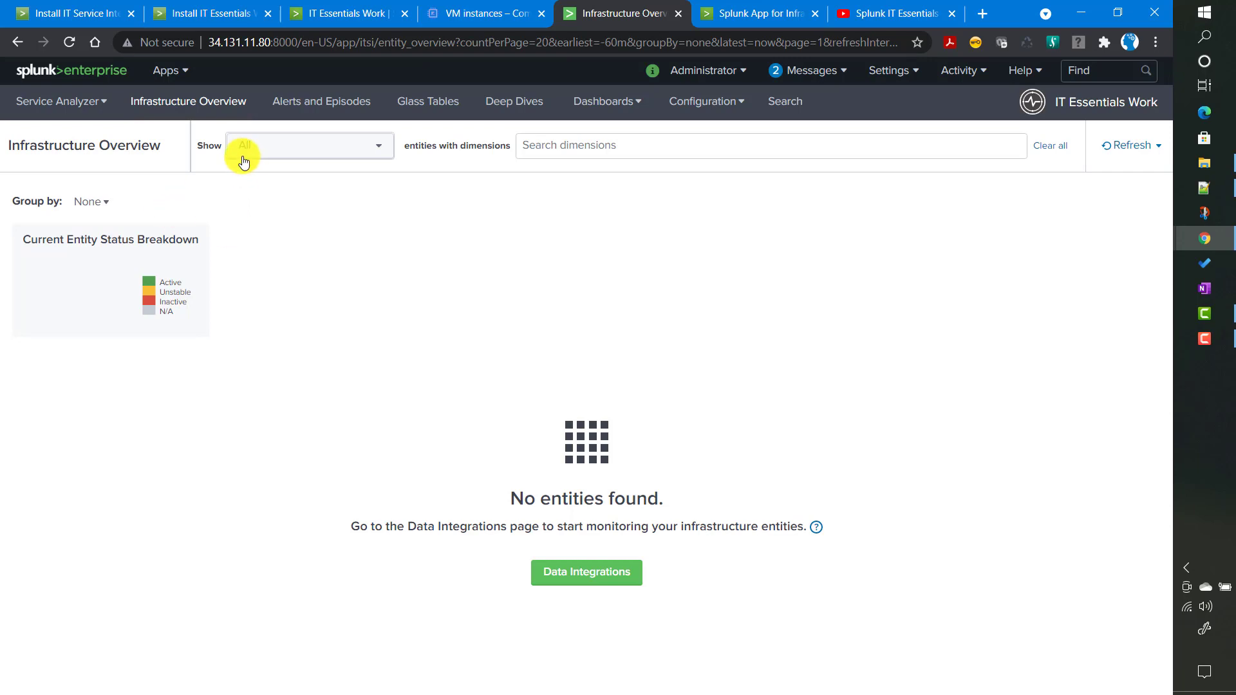
Look through the Service Analyzer, Dashboards and Configuration options of the IT Essentials Work app.
{"action": "left_click", "coordinate": [74, 103]}
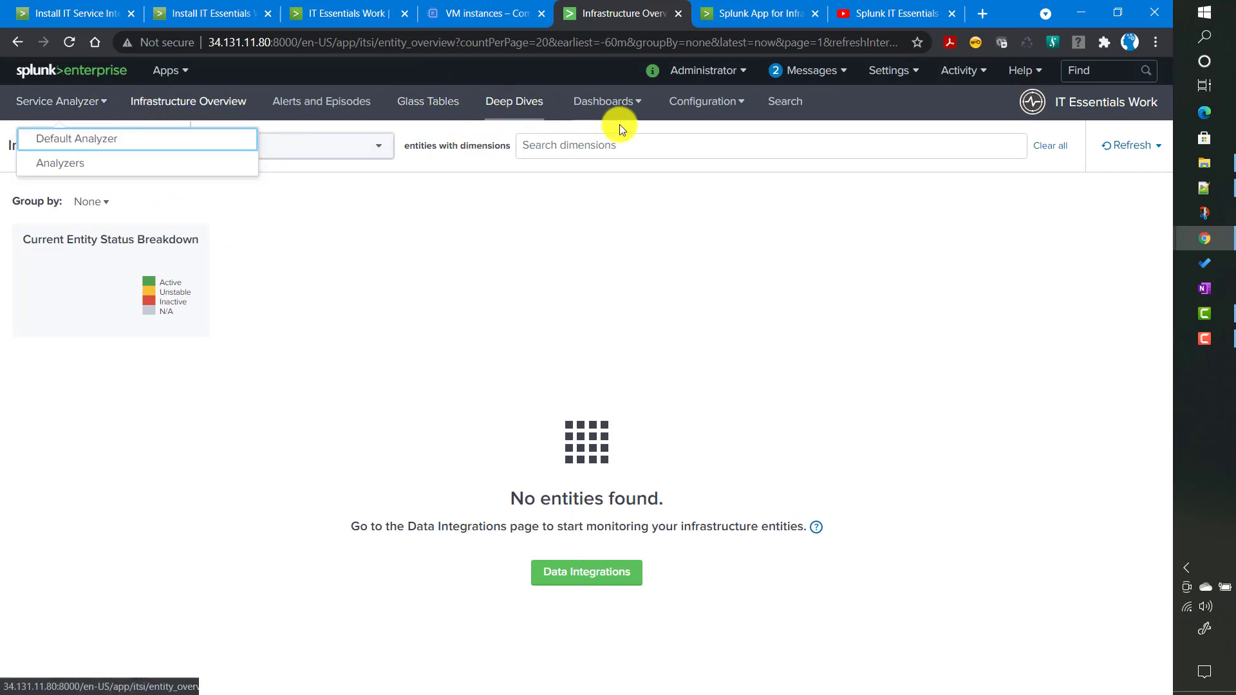
{"action": "left_click", "coordinate": [626, 103]}
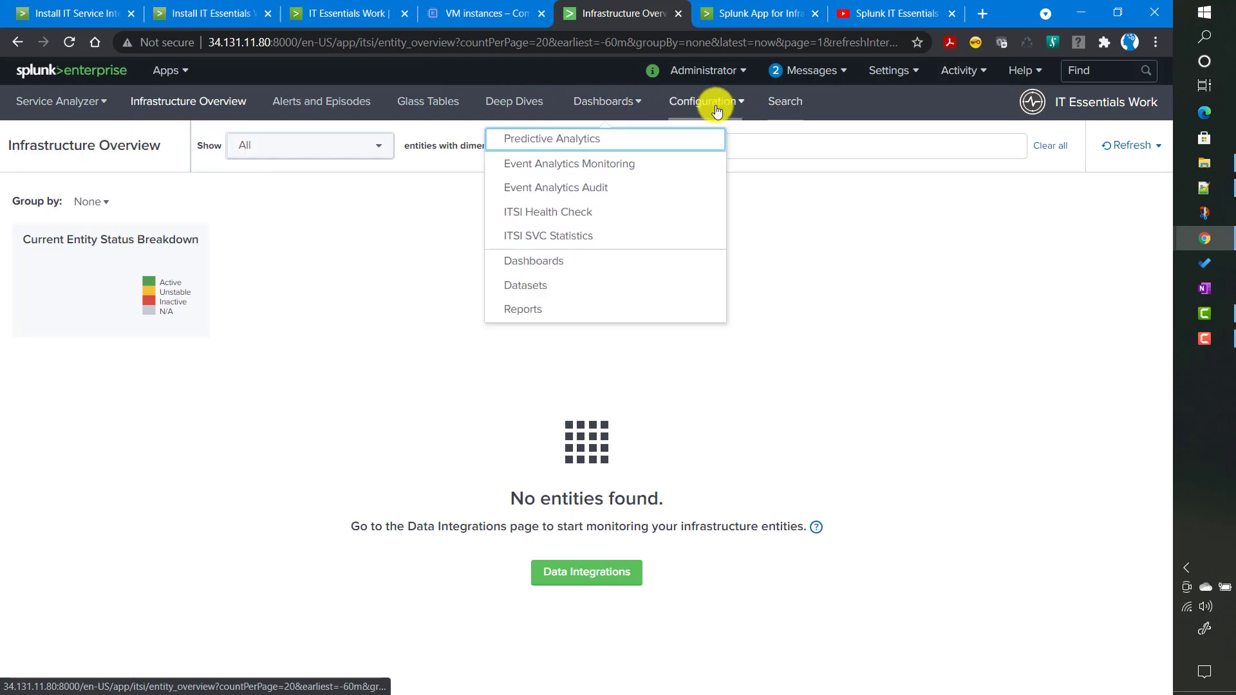
{"action": "left_click", "coordinate": [736, 104]}
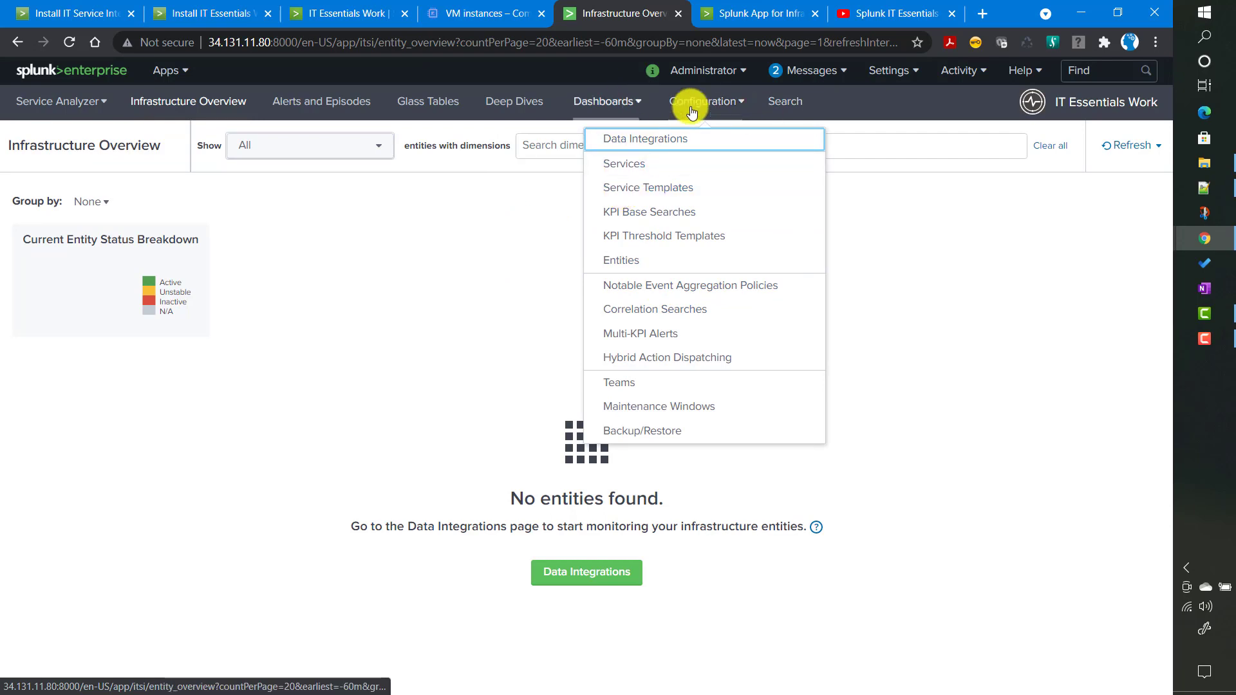
{"action": "left_click", "coordinate": [1022, 312]}
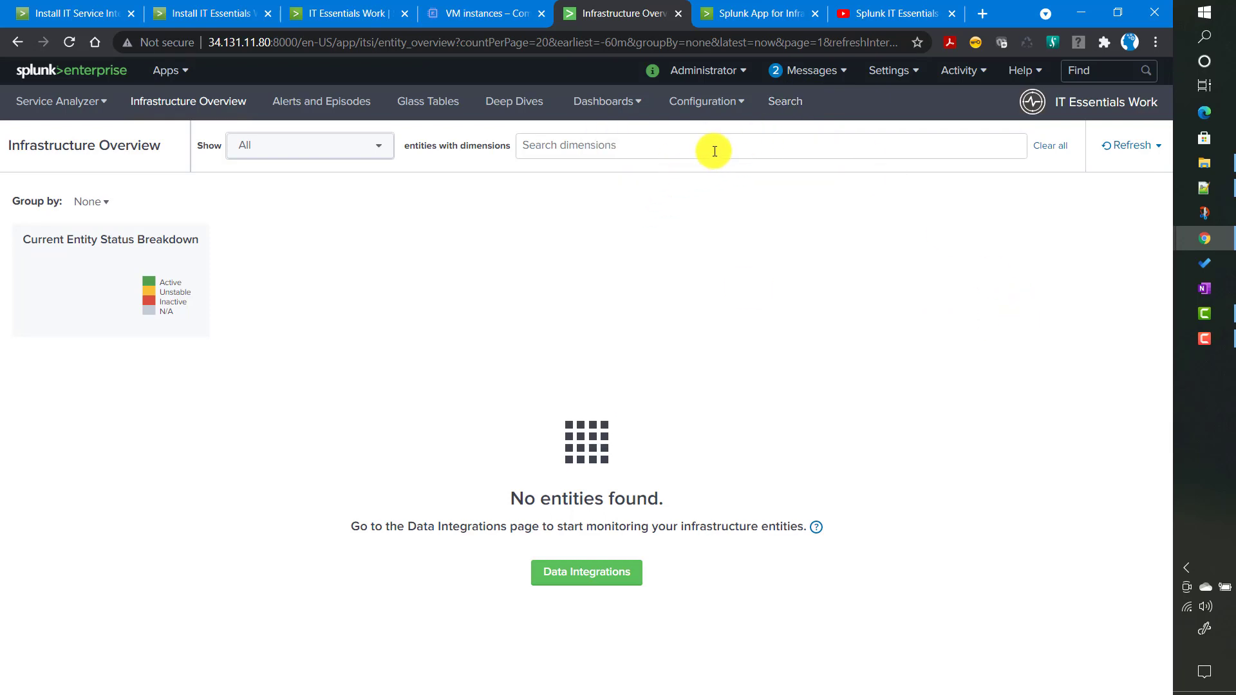
Open the Roles settings page of Splunk Enterprise in a new browser tab.
{"action": "left_click", "coordinate": [900, 82]}
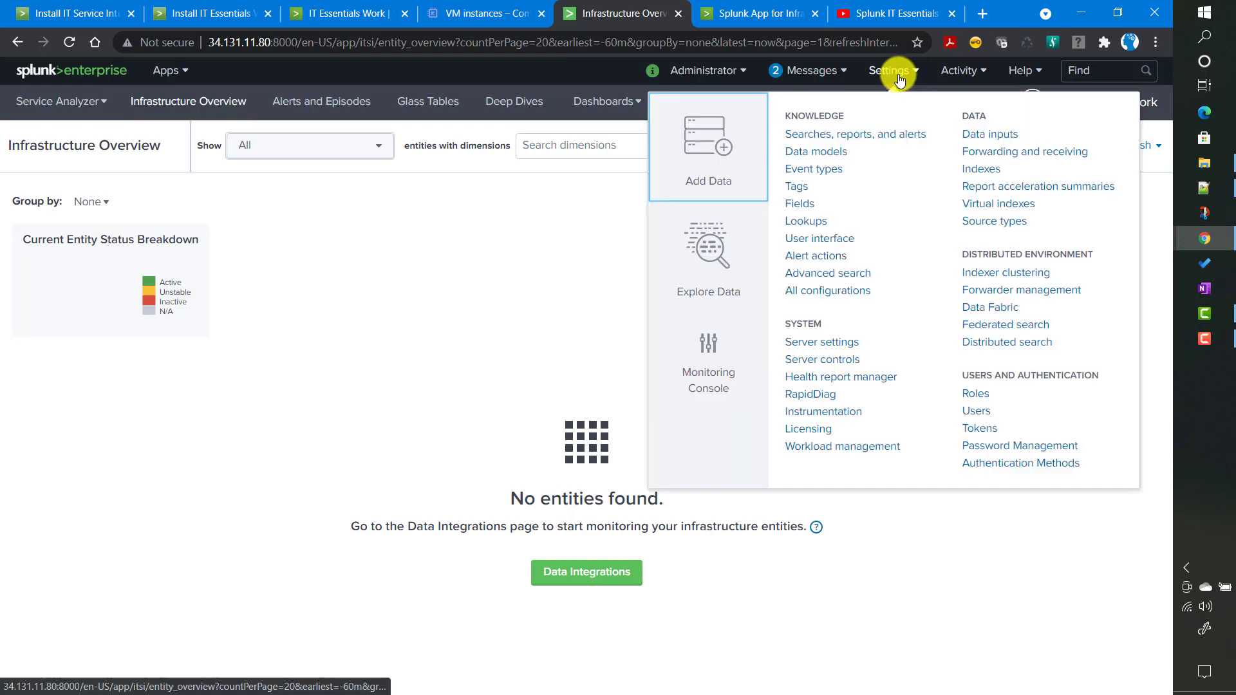
{"action": "right_click", "coordinate": [971, 393]}
{"action": "left_click", "coordinate": [1018, 410]}
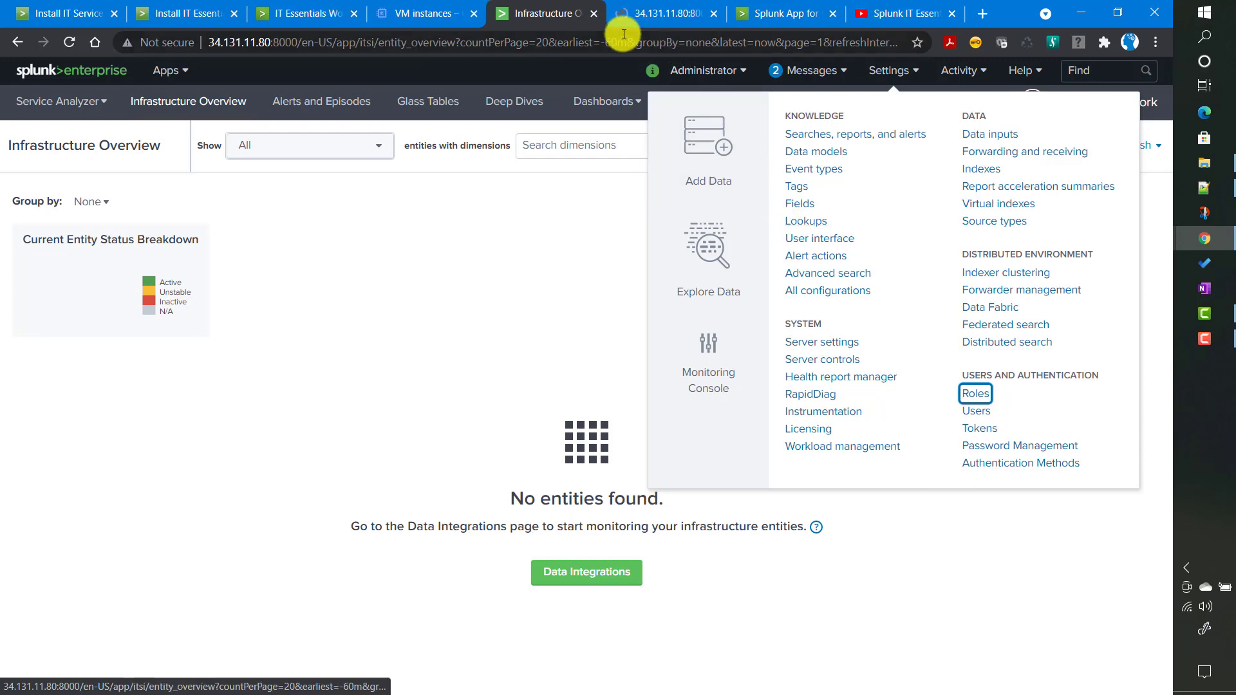
{"action": "left_click", "coordinate": [655, 17]}
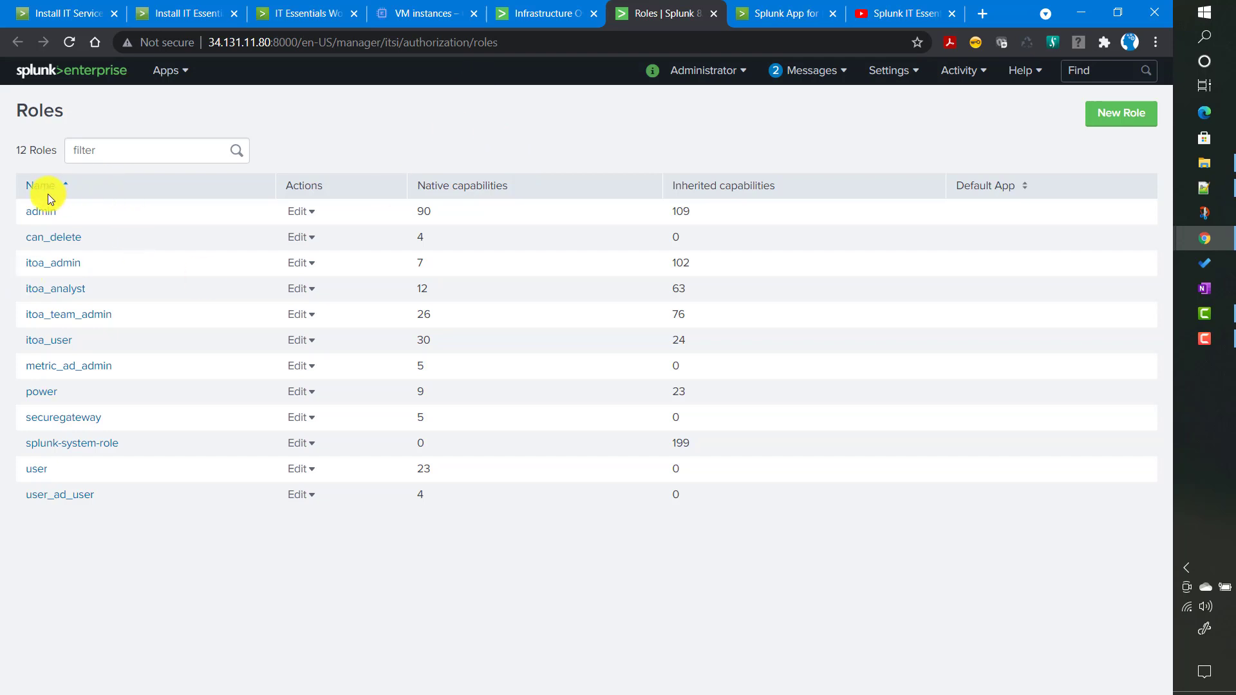
Examine which itoa roles the admin role inherits, and close its settings without saving.
{"action": "left_click", "coordinate": [42, 213]}
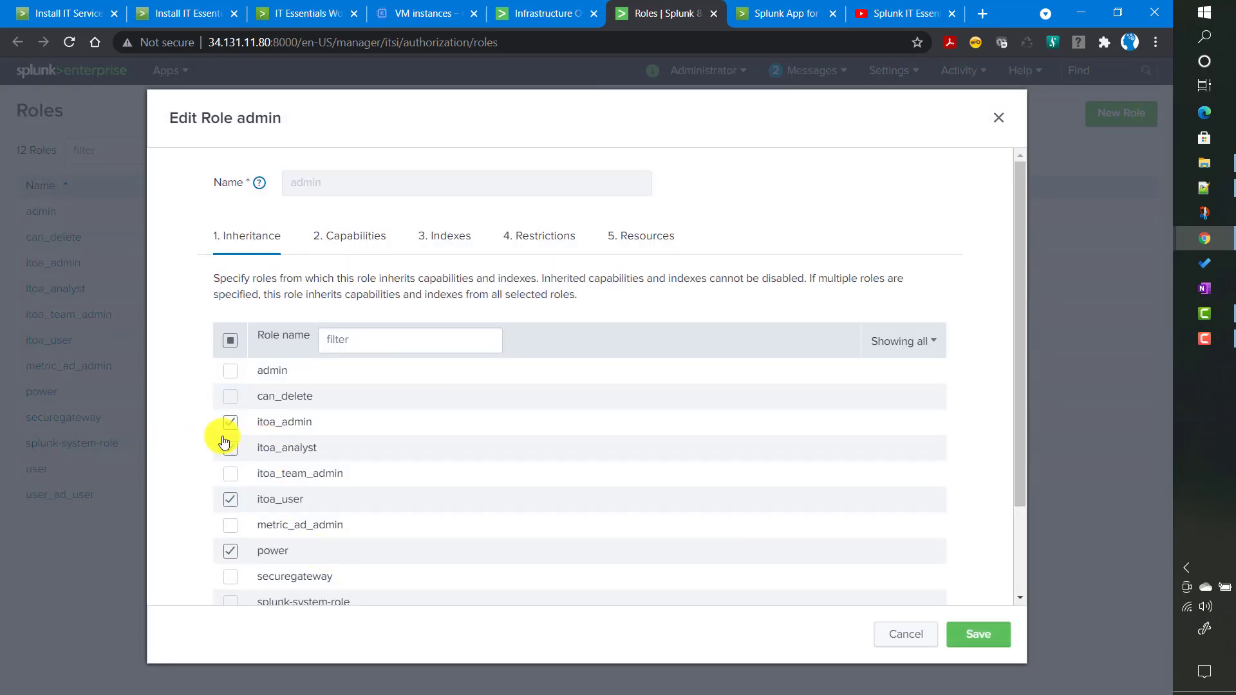
{"action": "left_click", "coordinate": [262, 430]}
{"action": "left_click", "coordinate": [271, 429]}
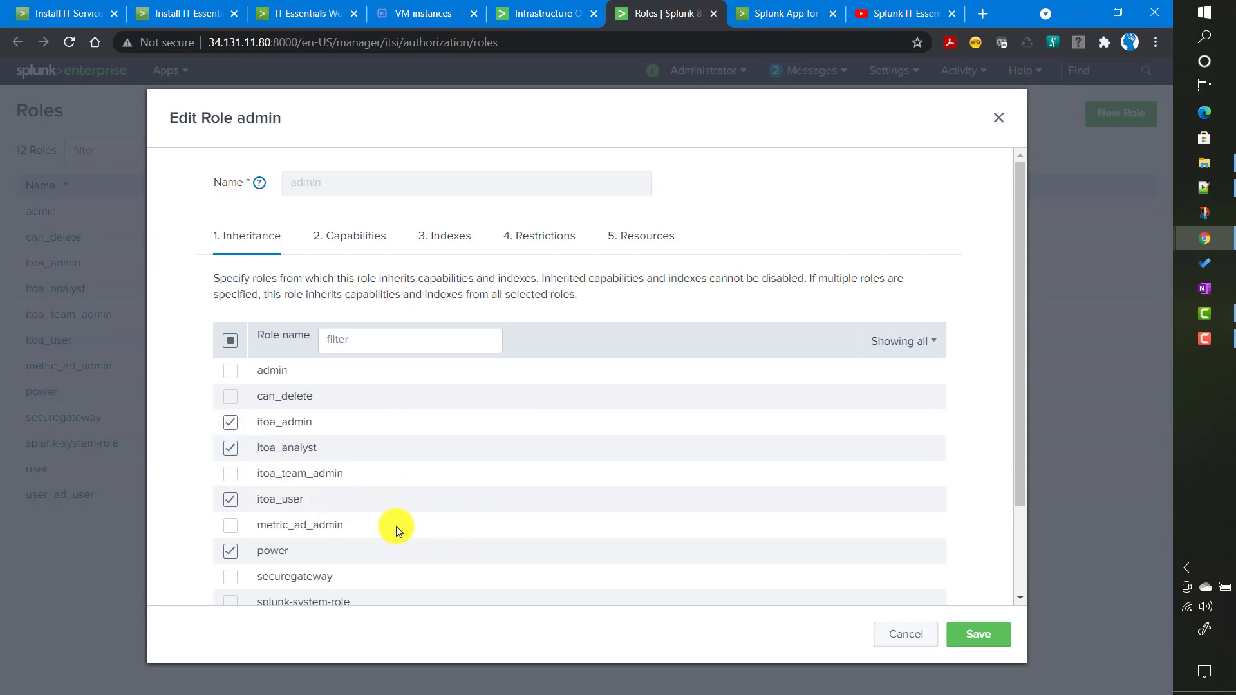
{"action": "left_click", "coordinate": [920, 636]}
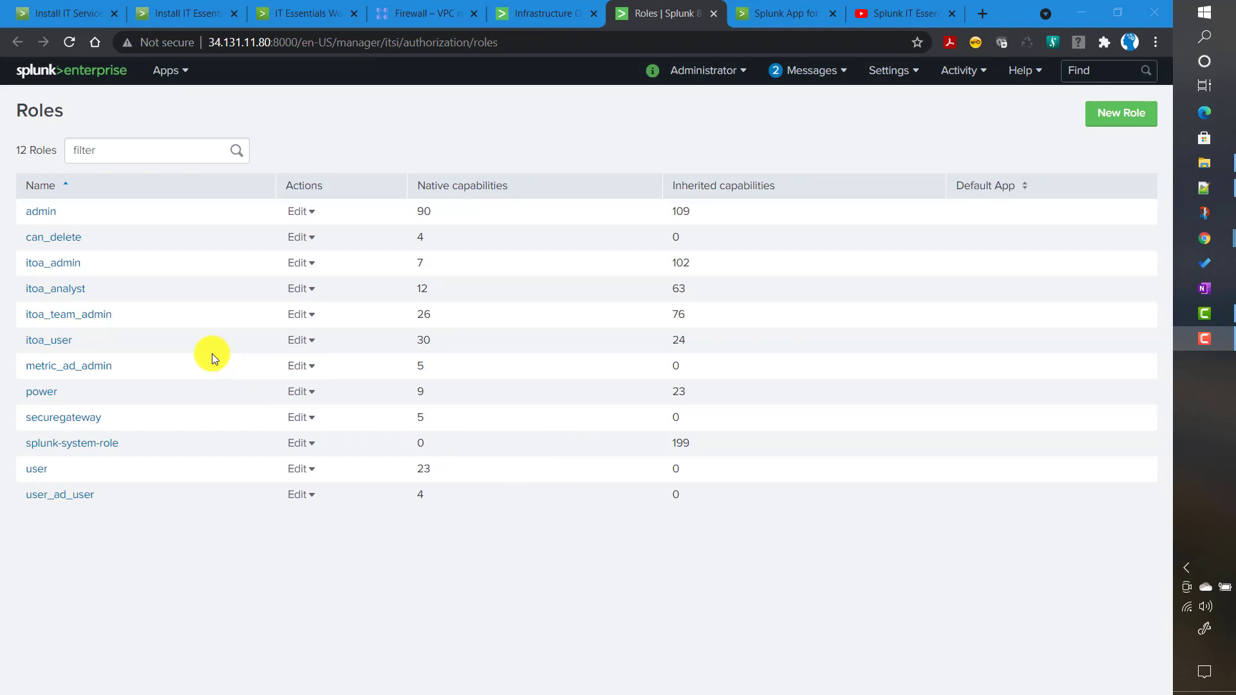
Review the Splunk documentation on installing IT Service Intelligence in a search head cluster environment, including the cluster diagram.
{"action": "left_click", "coordinate": [51, 12]}
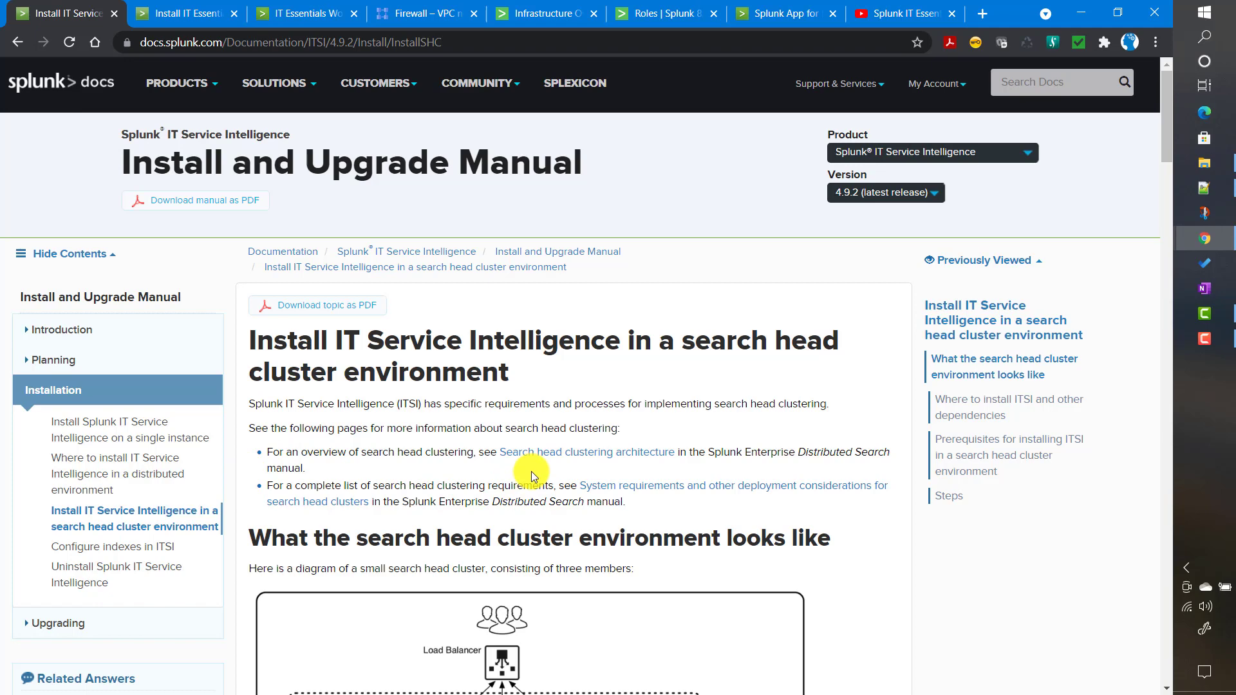
{"action": "scroll", "coordinate": [532, 477], "scroll_direction": "down", "scroll_amount": 5}
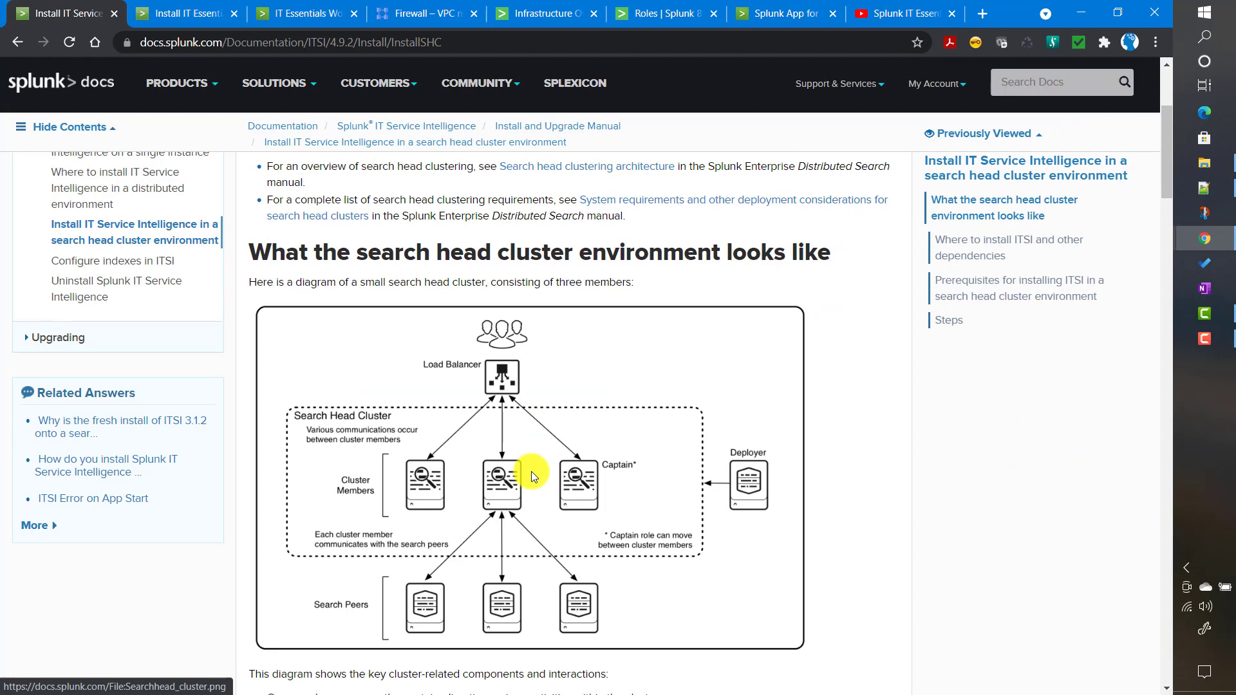
{"action": "scroll", "coordinate": [531, 471], "scroll_direction": "down", "scroll_amount": 12}
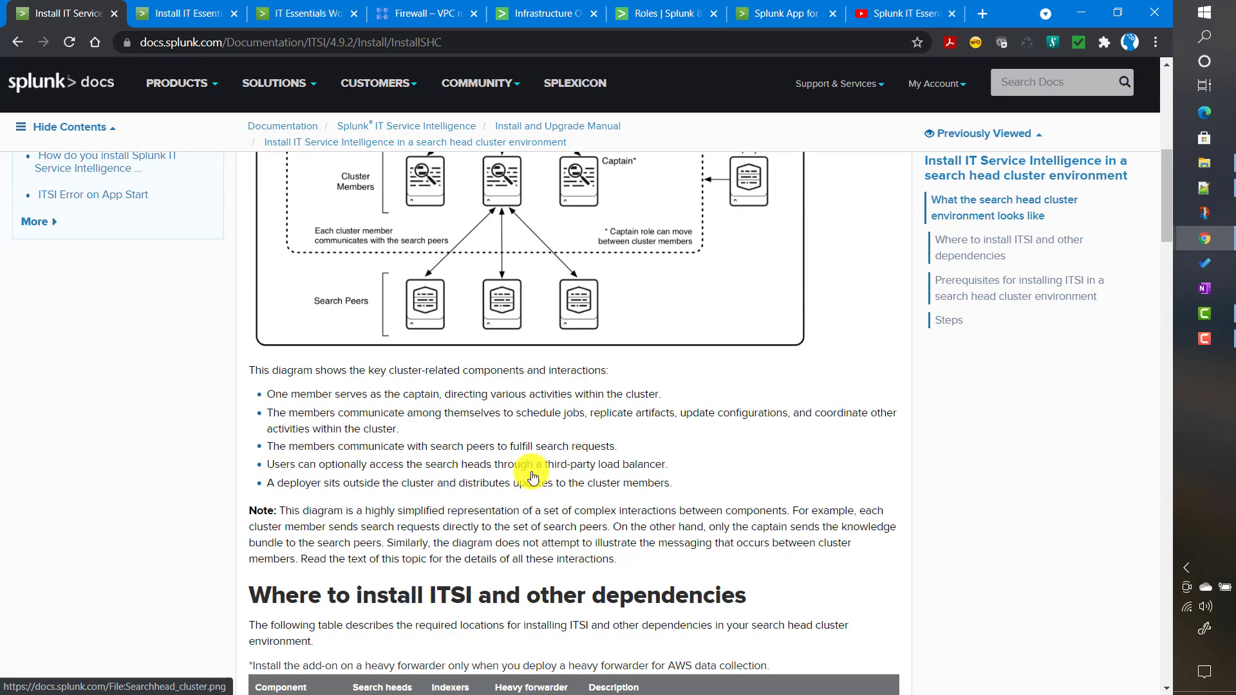
Review the documentation's ITSI dependency locations and prerequisites for a search head cluster, highlighting the prerequisites list.
{"action": "scroll", "coordinate": [532, 472], "scroll_direction": "down", "scroll_amount": 4}
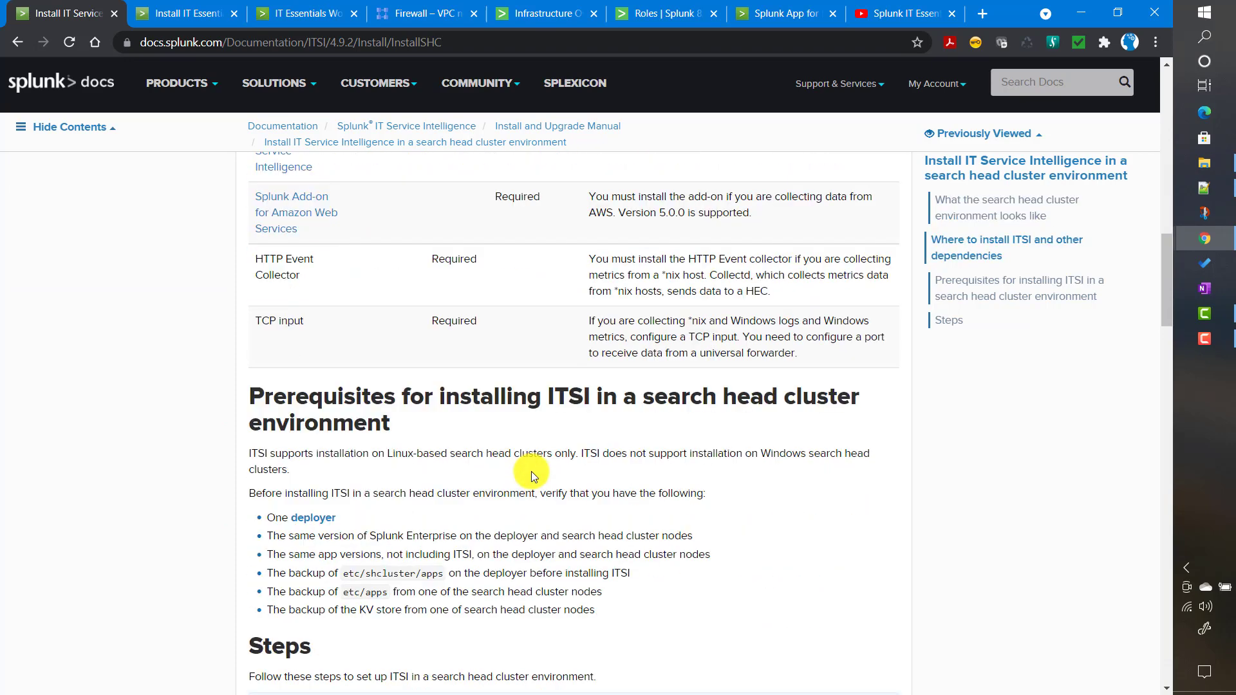
{"action": "scroll", "coordinate": [531, 475], "scroll_direction": "down", "scroll_amount": 4}
{"action": "left_click_drag", "start_coordinate": [265, 297], "coordinate": [554, 380]}
{"action": "left_click", "coordinate": [554, 377]}
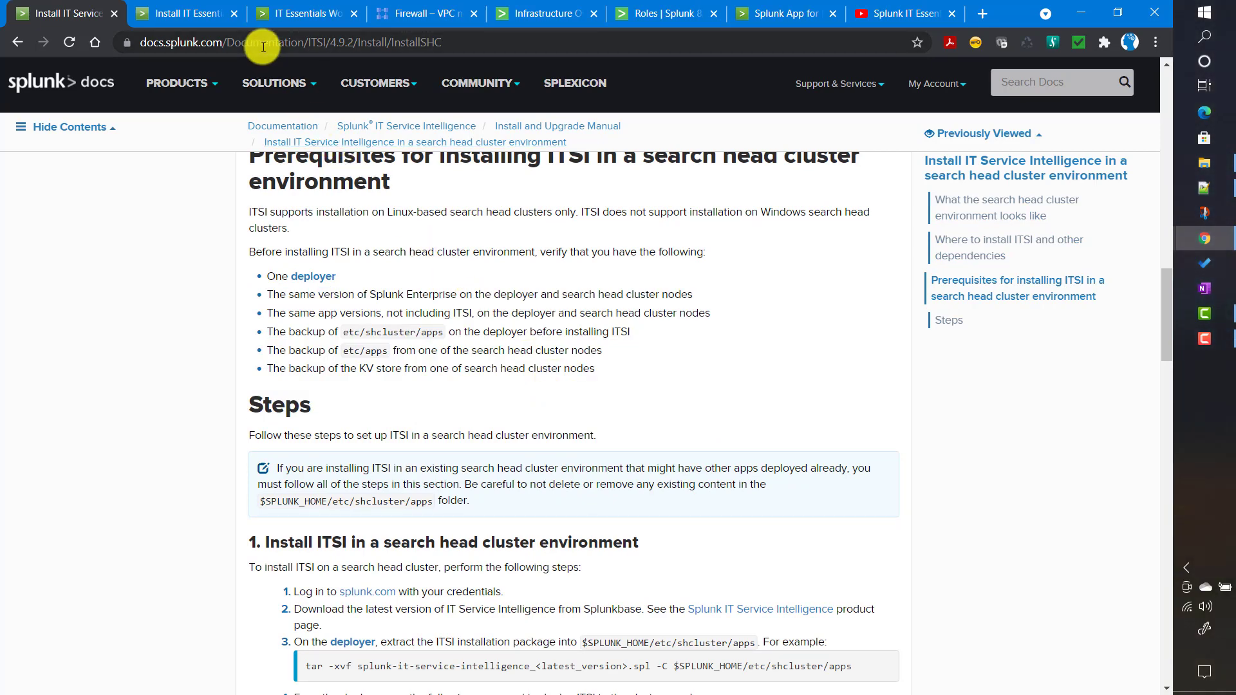
Switch to the Google Cloud console and open the Firewall page of the VPC network.
{"action": "left_click", "coordinate": [664, 13]}
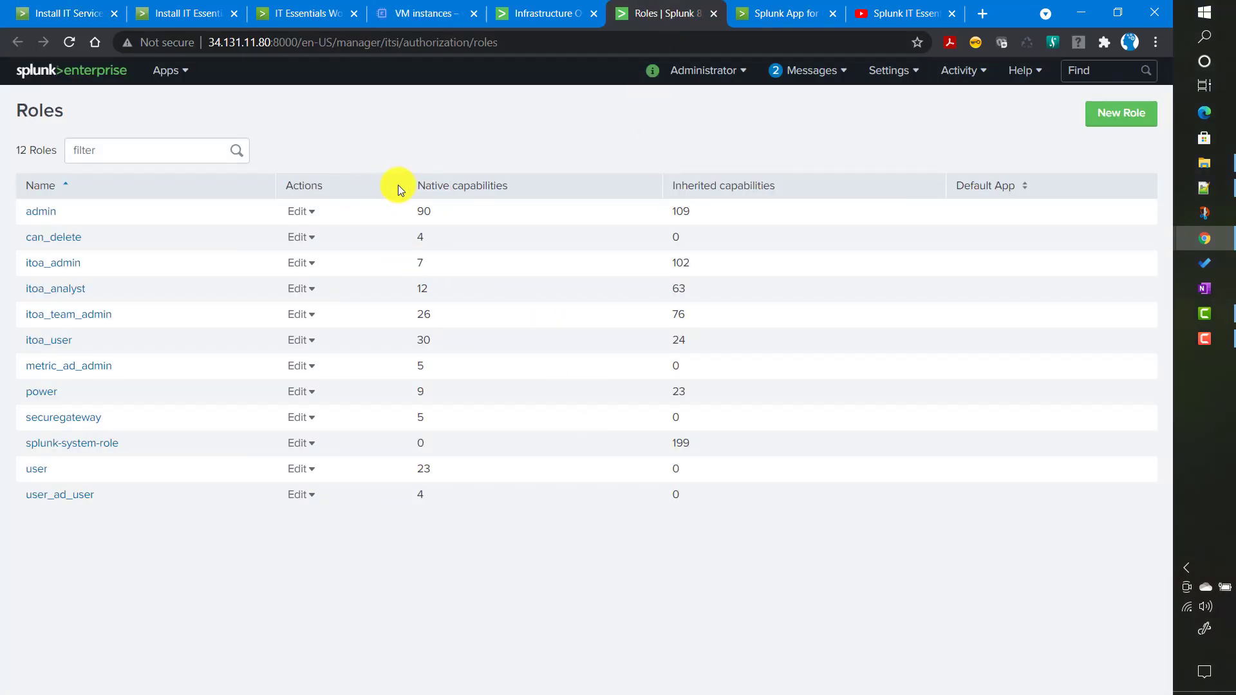
{"action": "left_click", "coordinate": [417, 15]}
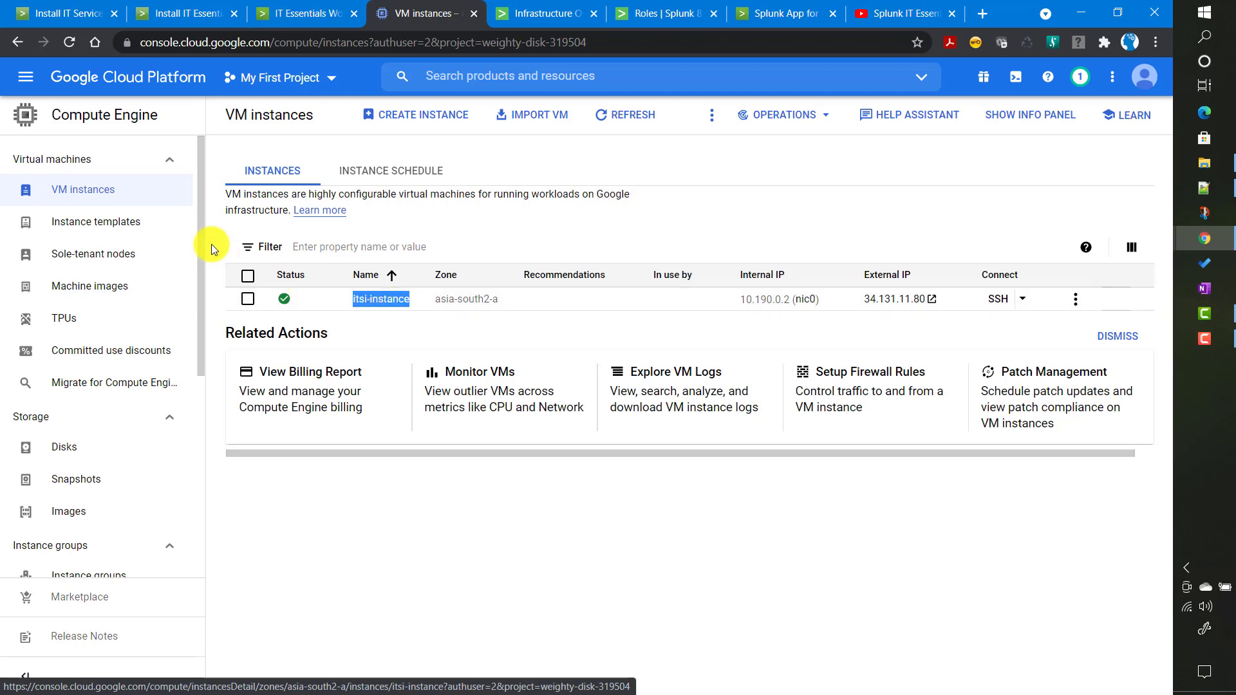
{"action": "left_click", "coordinate": [26, 77]}
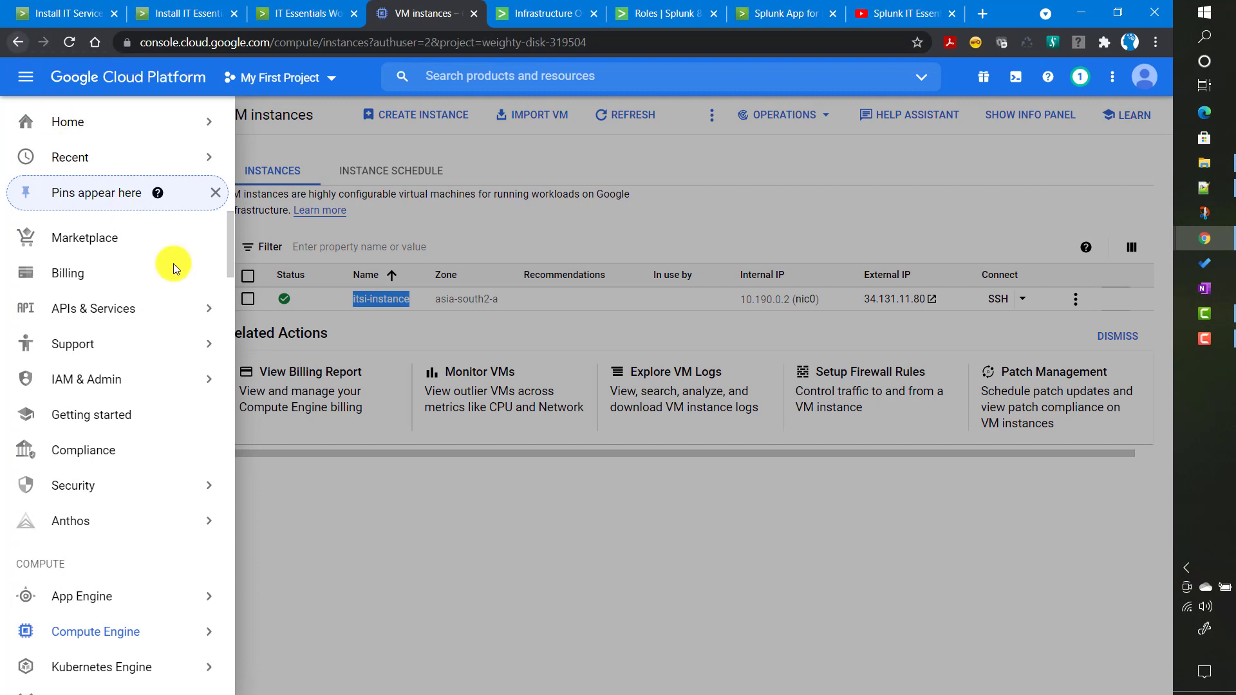
{"action": "scroll", "coordinate": [55, 400], "scroll_direction": "down", "scroll_amount": 5}
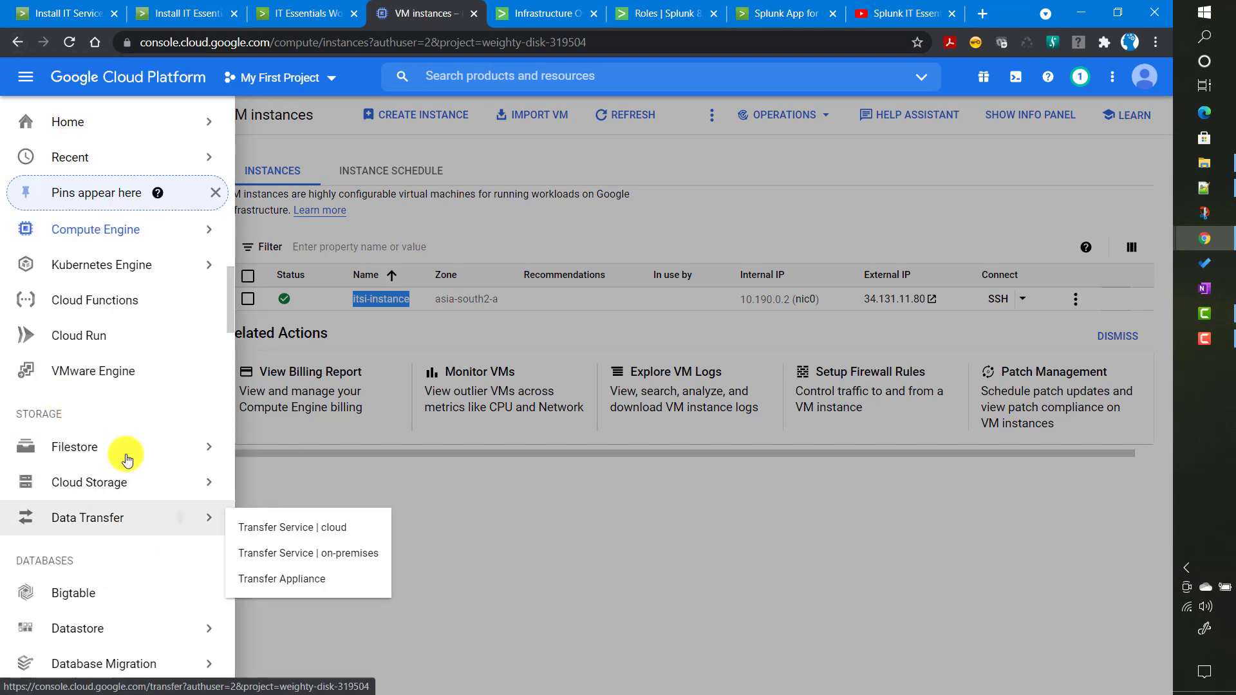
{"action": "scroll", "coordinate": [121, 418], "scroll_direction": "down", "scroll_amount": 3}
{"action": "mouse_move", "coordinate": [122, 418]}
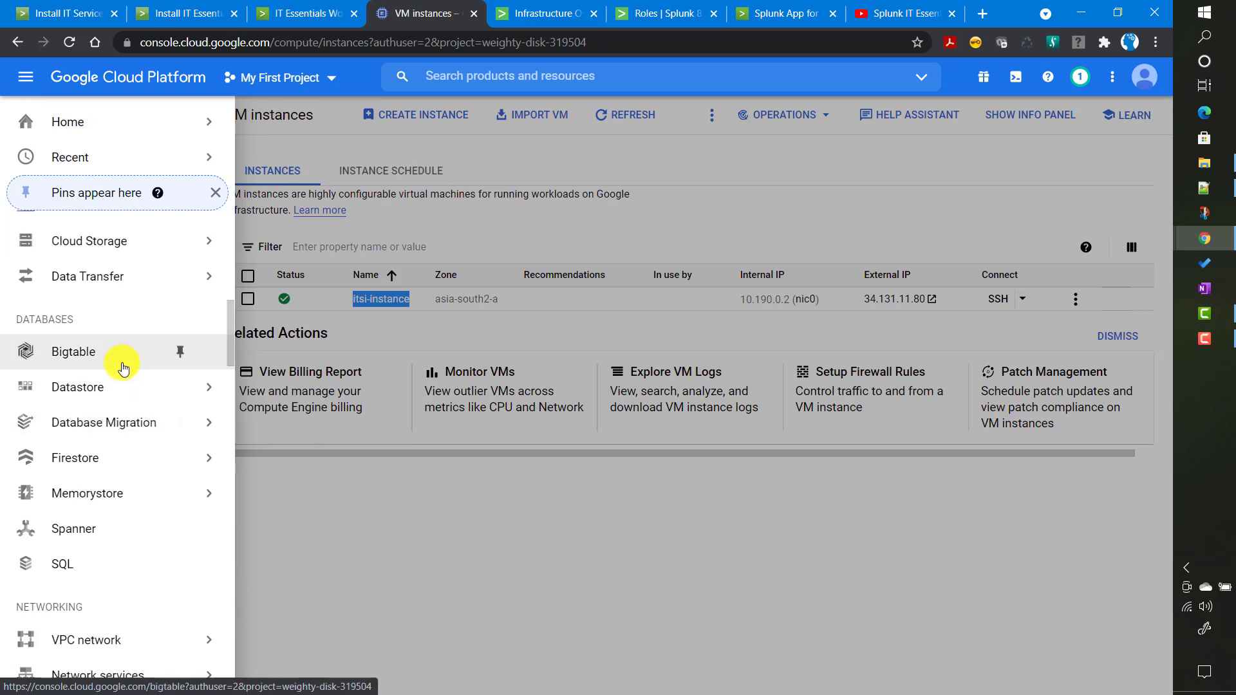
{"action": "scroll", "coordinate": [122, 366], "scroll_direction": "up", "scroll_amount": 5}
{"action": "scroll", "coordinate": [122, 366], "scroll_direction": "down", "scroll_amount": 5}
{"action": "scroll", "coordinate": [123, 367], "scroll_direction": "down", "scroll_amount": 5}
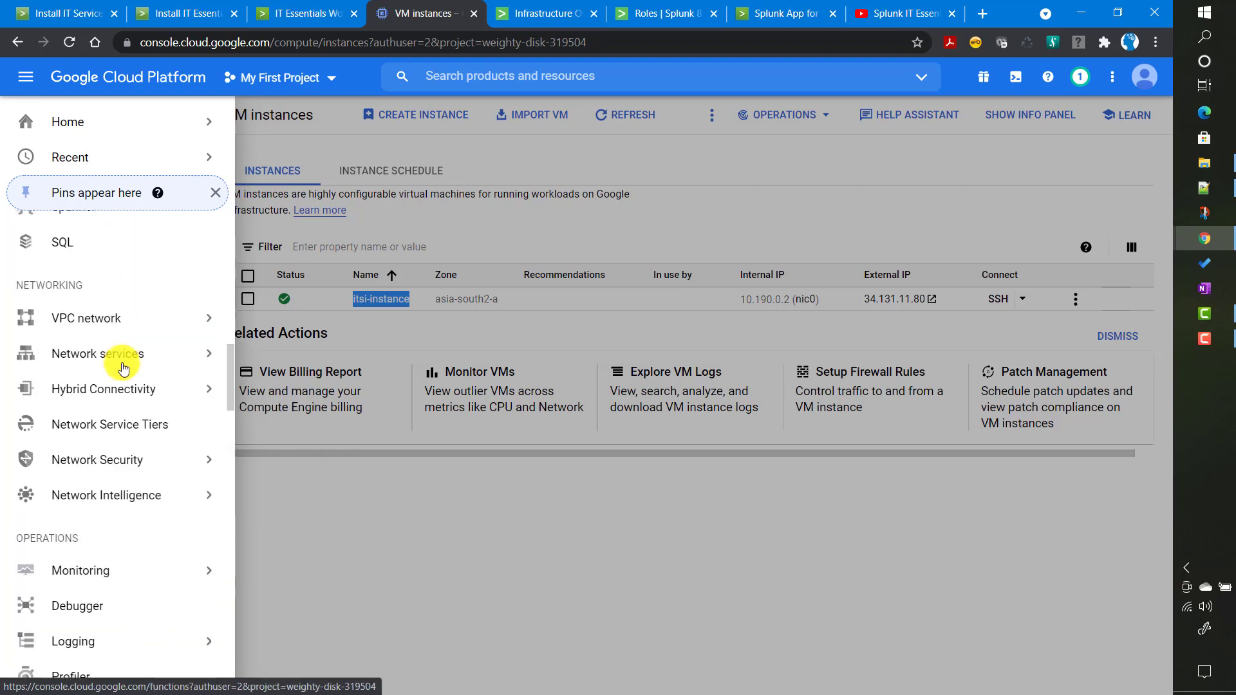
{"action": "mouse_move", "coordinate": [116, 321]}
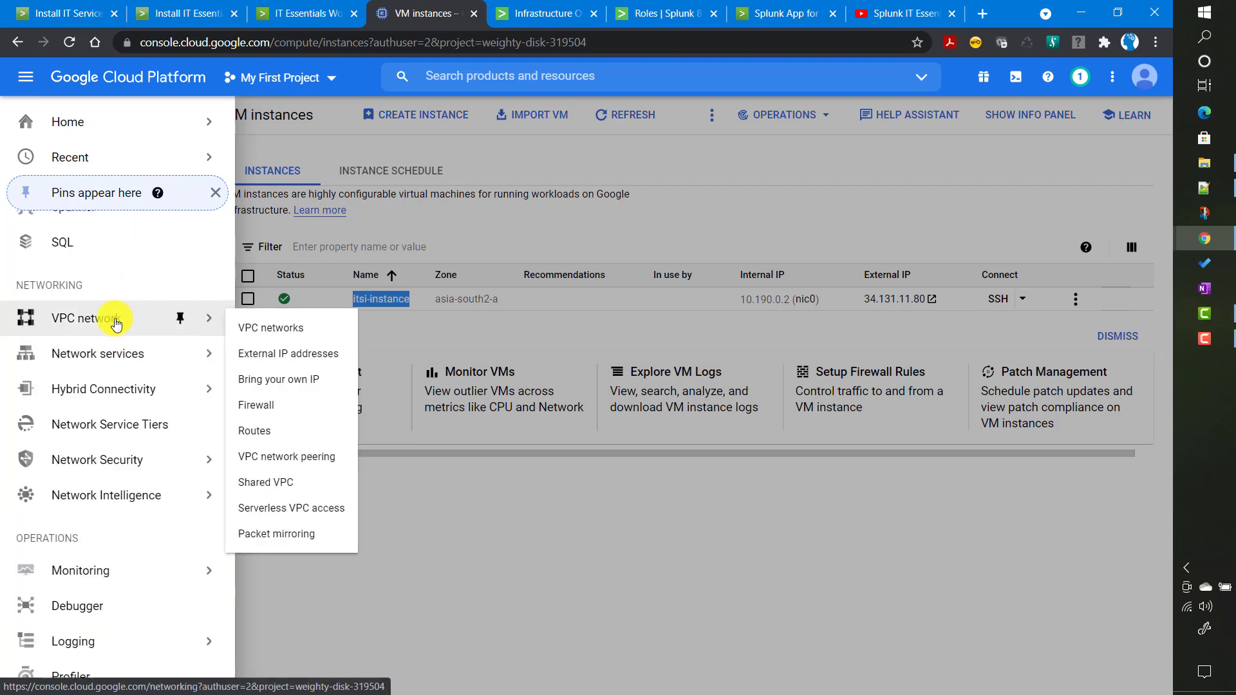
{"action": "left_click", "coordinate": [257, 406]}
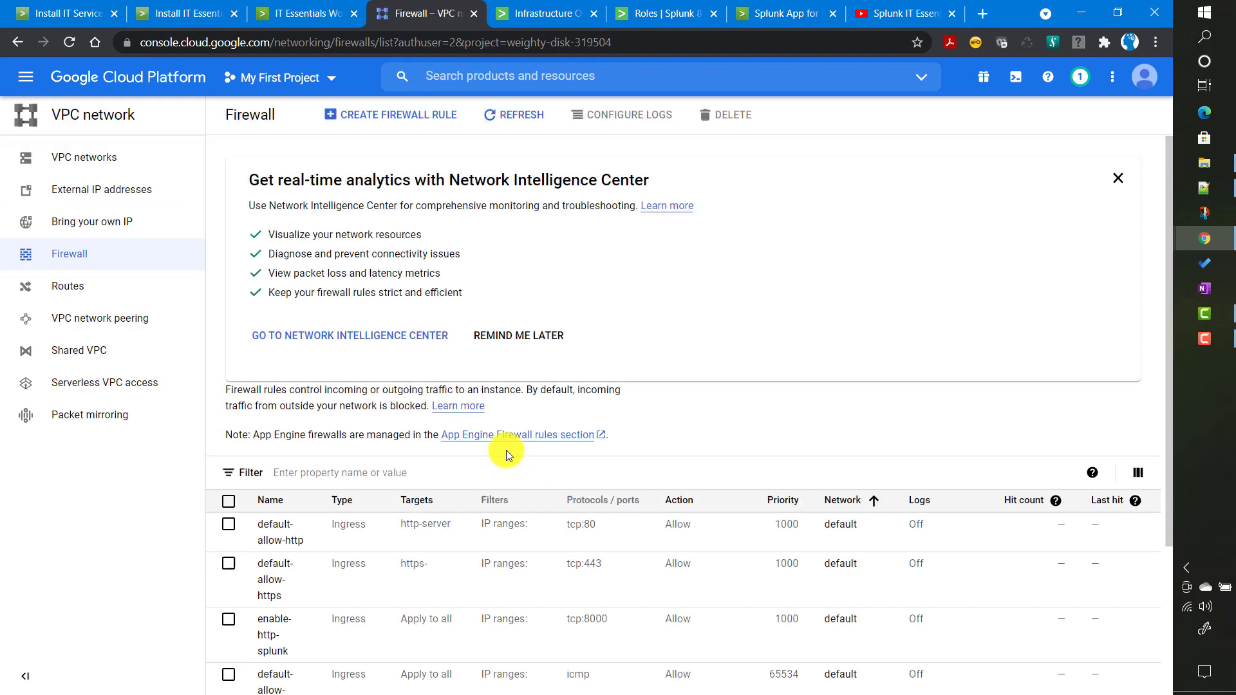
Check the port allowed by the enable-http-splunk firewall rule, and return to the Infrastructure Overview page of Splunk.
{"action": "scroll", "coordinate": [504, 524], "scroll_direction": "down", "scroll_amount": 3}
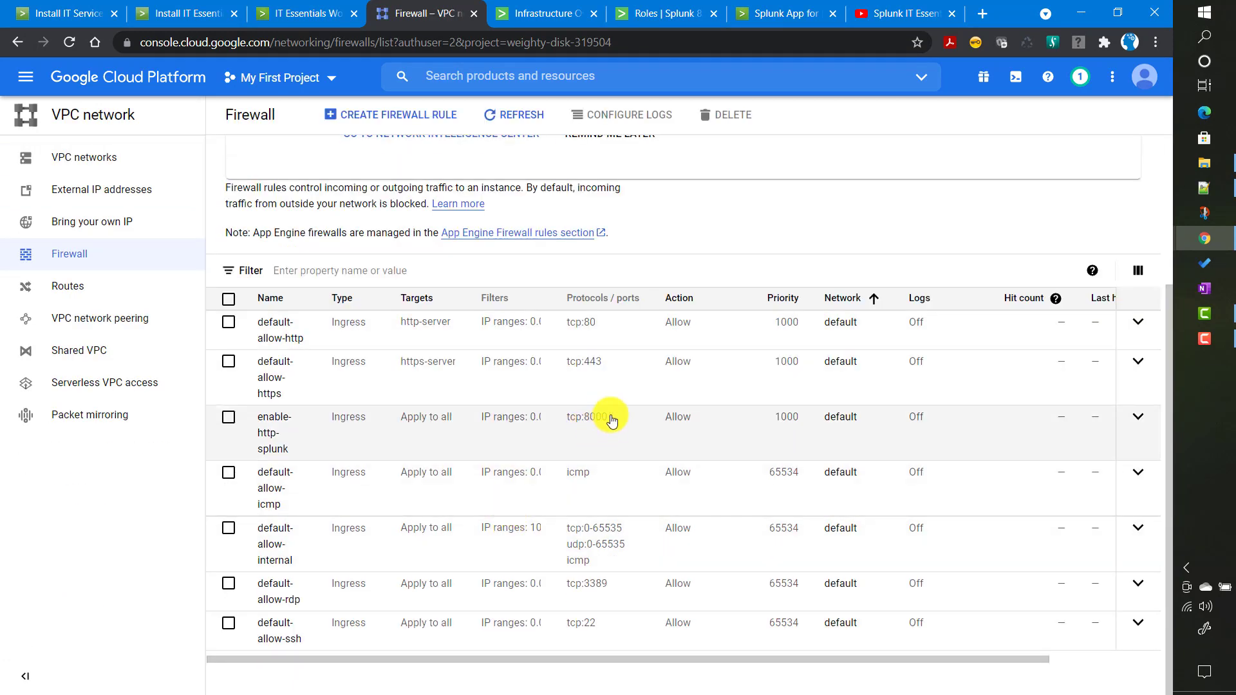
{"action": "left_click_drag", "start_coordinate": [607, 418], "coordinate": [585, 419]}
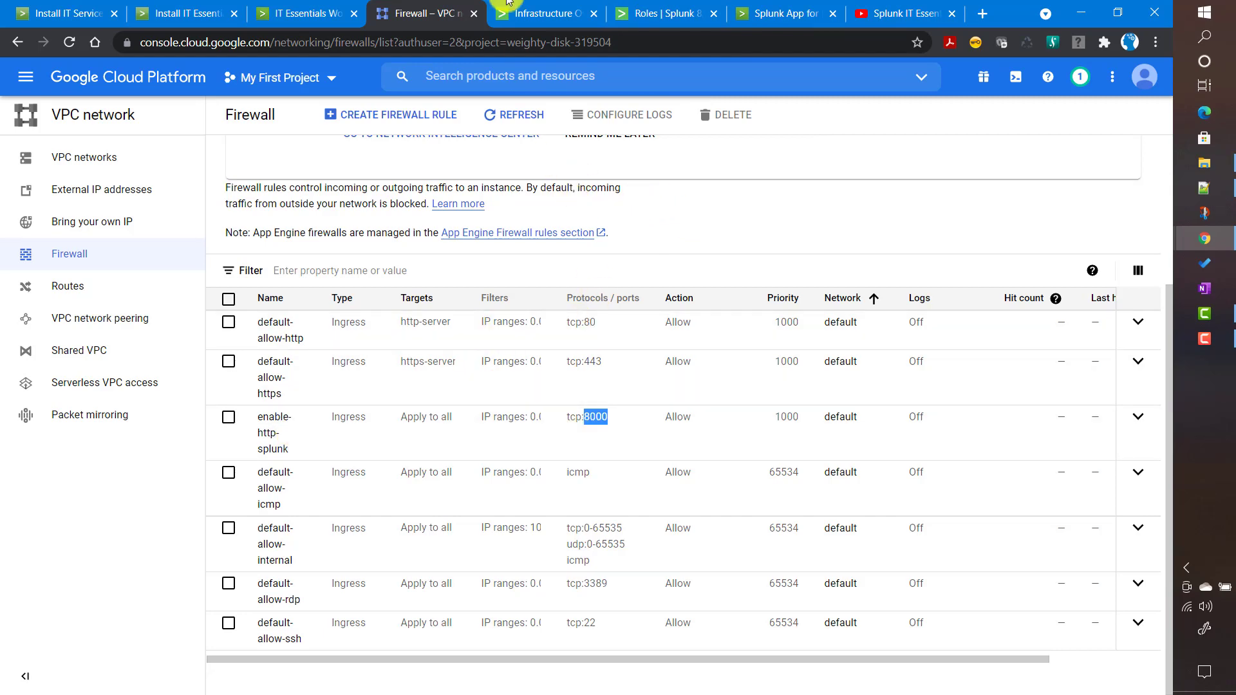
{"action": "left_click", "coordinate": [528, 14]}
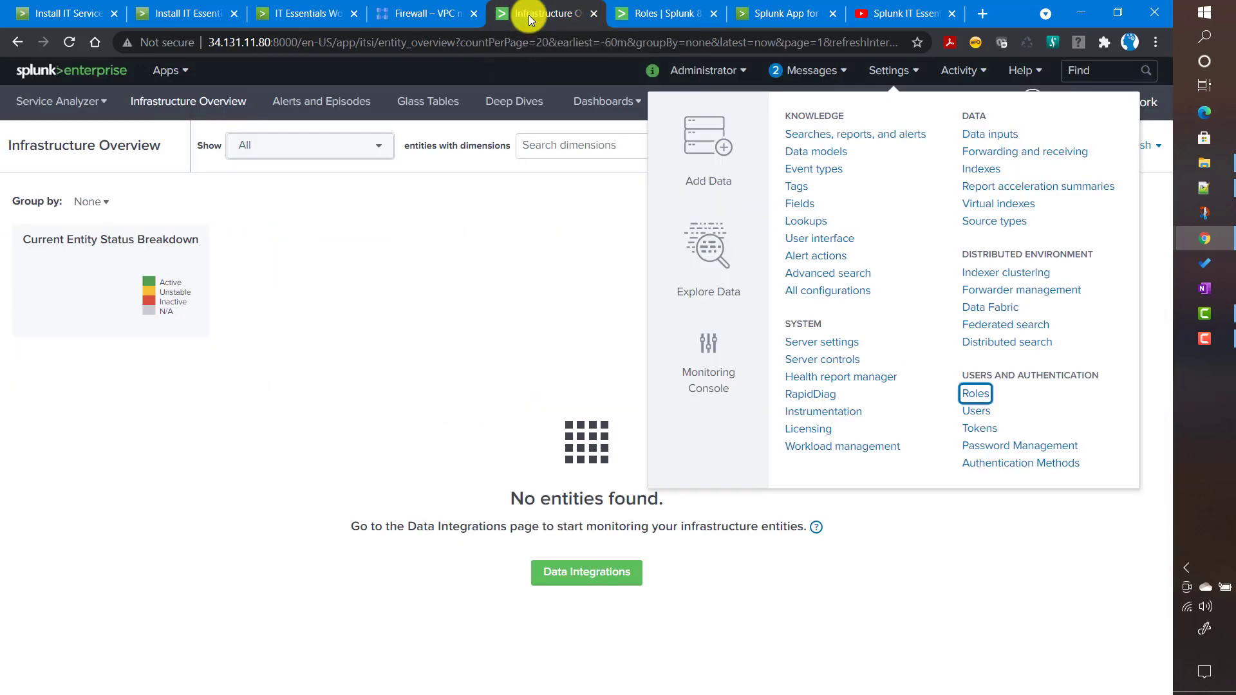